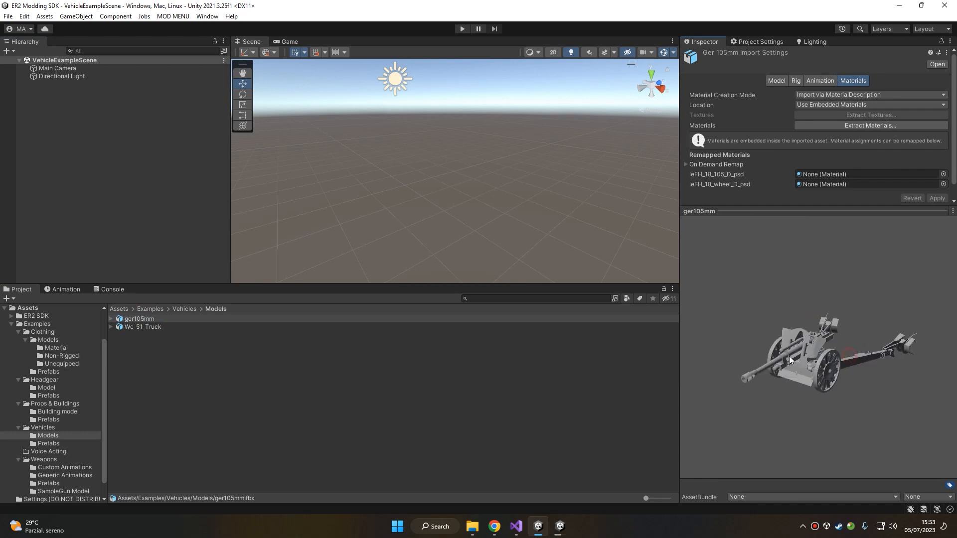
Step: Create a static vehicle in the scene from the ger105mm model using the ER2 MODS Static vehicle template
right_click(138, 319)
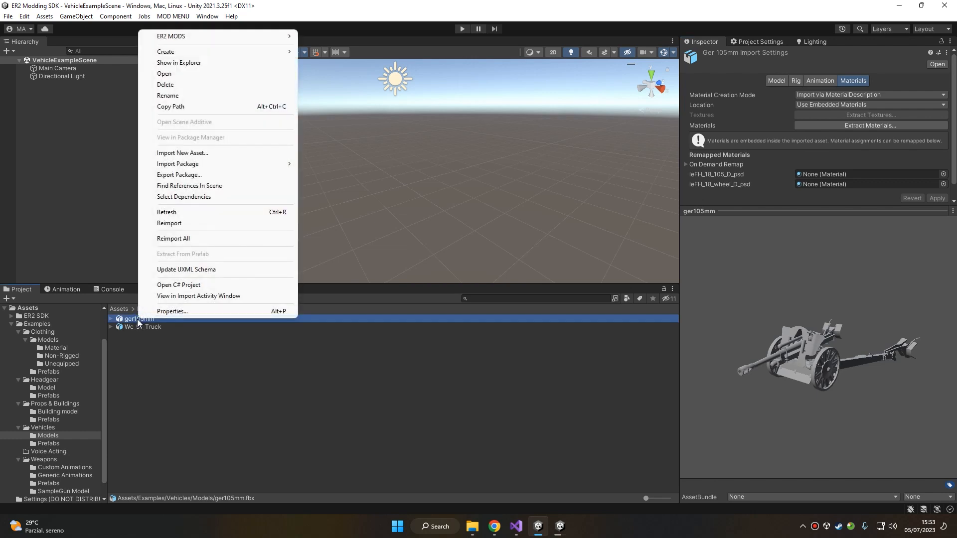
mouse_move(245, 35)
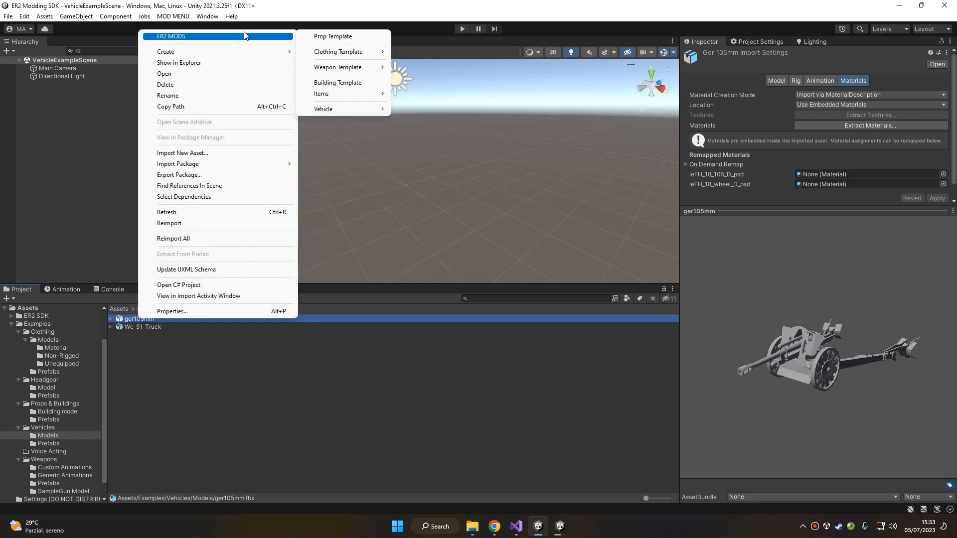
mouse_move(335, 111)
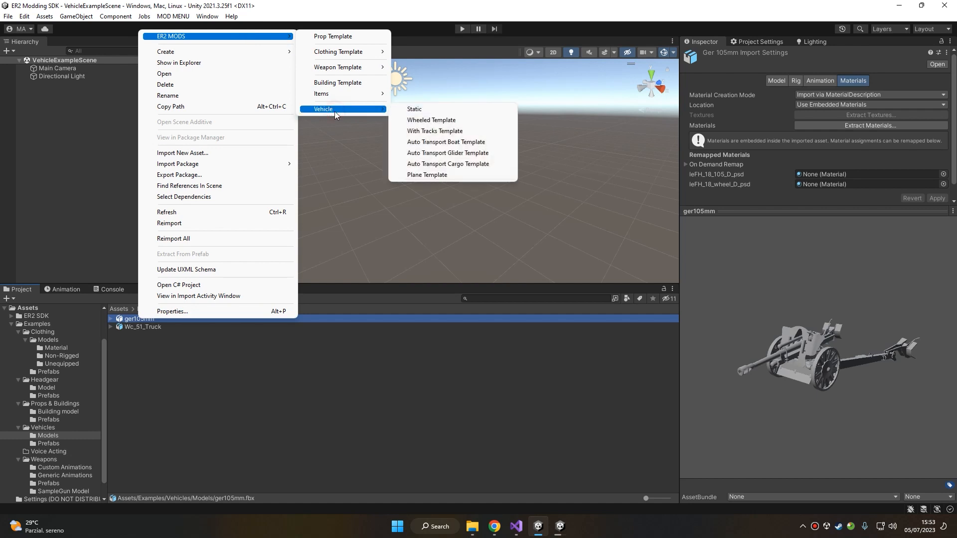
left_click(443, 109)
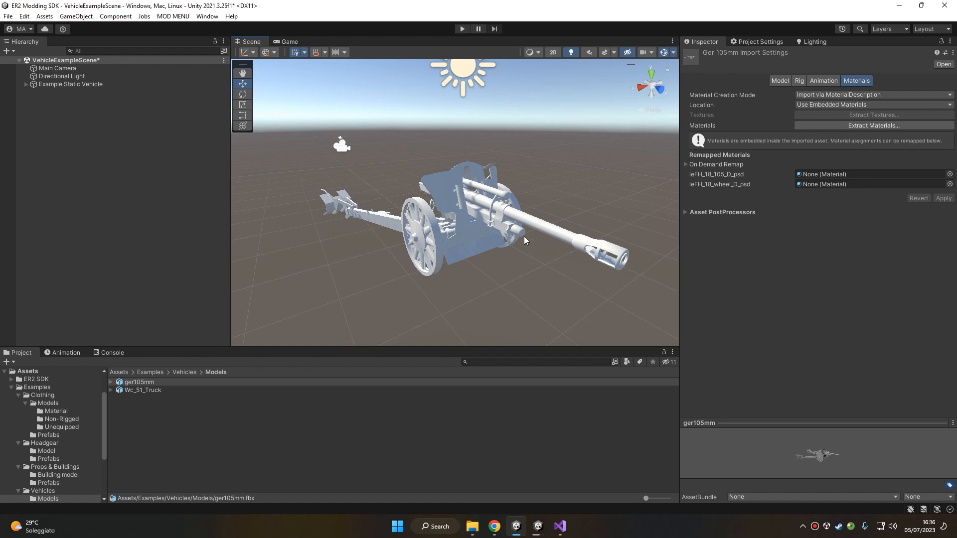
Step: Add the Example Static Vehicle's mesh renderers to LOD 0 of its LOD Group
left_click(70, 84)
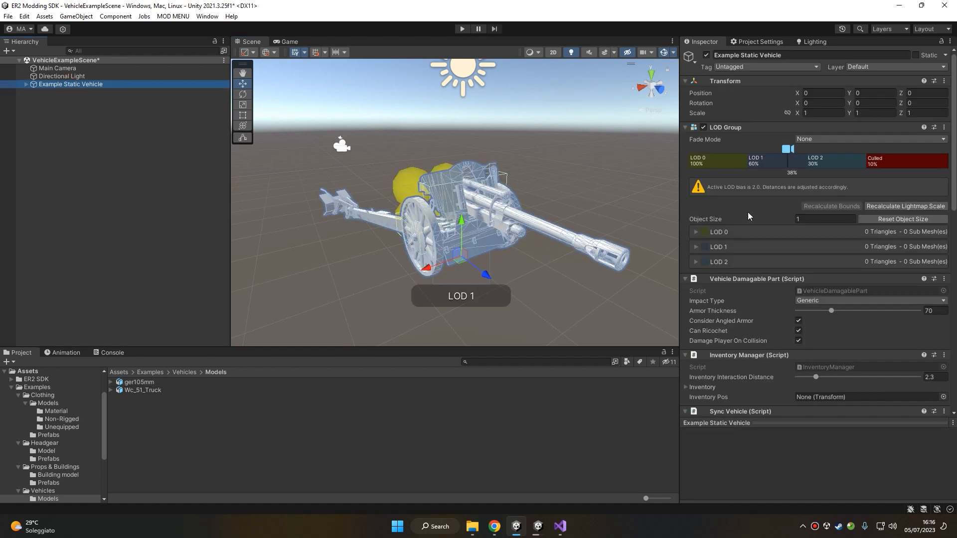
scroll(757, 202, "down", 5)
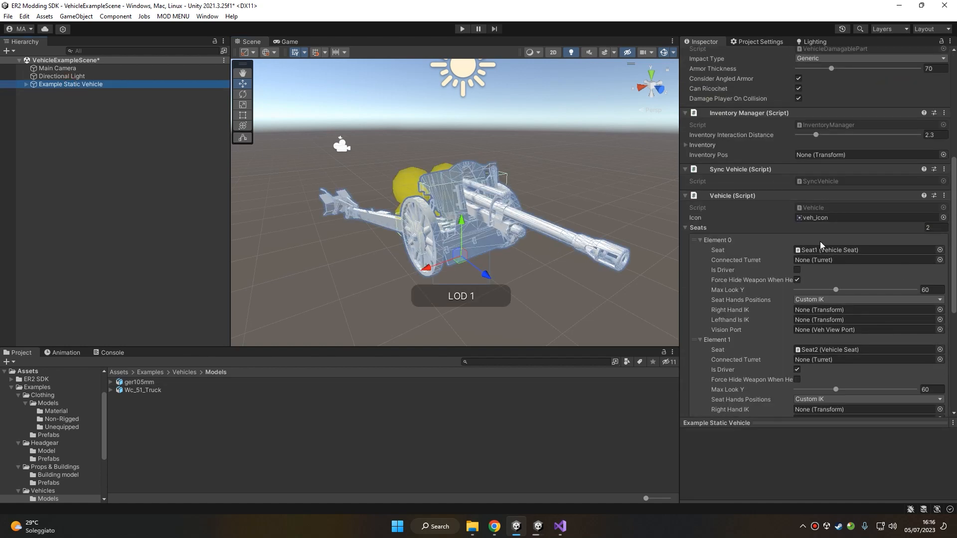
scroll(805, 243, "up", 5)
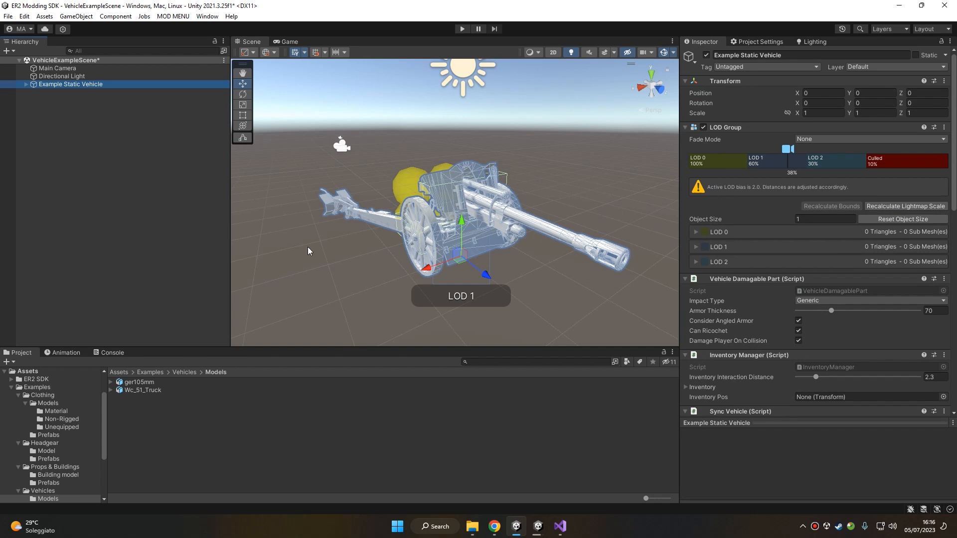
left_click_drag(90, 86, 718, 167)
Step: Delete LOD 1 and LOD 2 from the LOD Group and lower the culling threshold to about 2%
right_click(783, 163)
left_click(803, 179)
right_click(769, 161)
left_click(784, 180)
left_click_drag(746, 161, 914, 191)
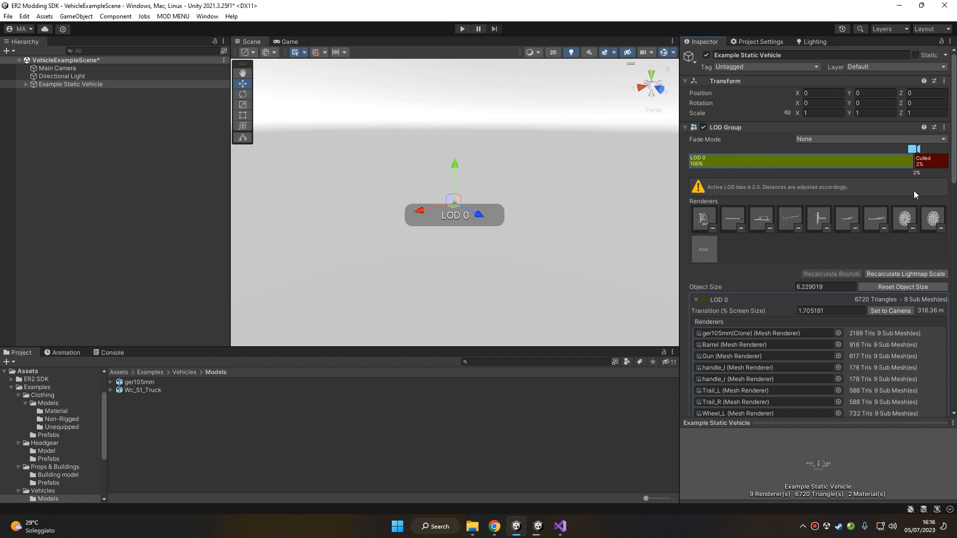
key("f")
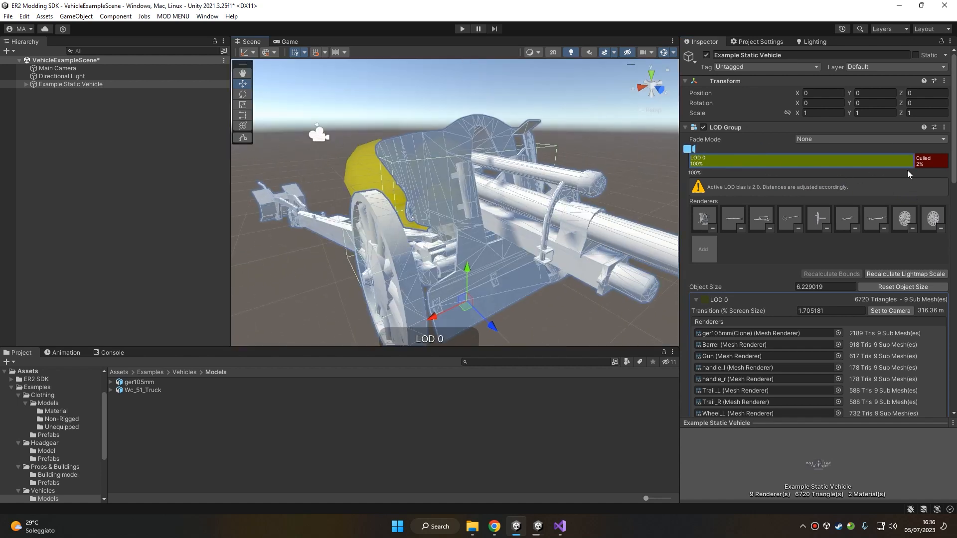
Step: Review the vehicle's damageable part, inventory and Vehicle script settings, and view the gun from behind
scroll(792, 177, "down", 10)
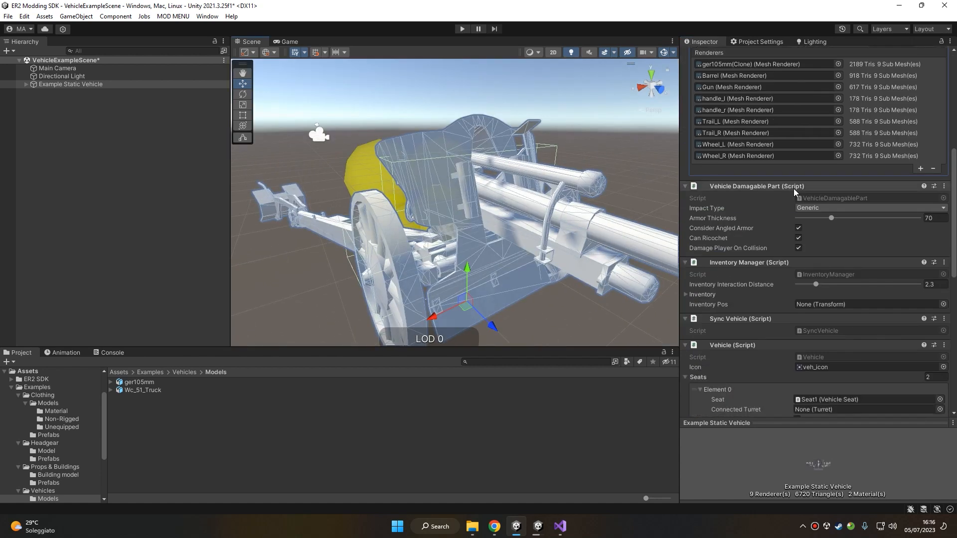
scroll(772, 194, "down", 7)
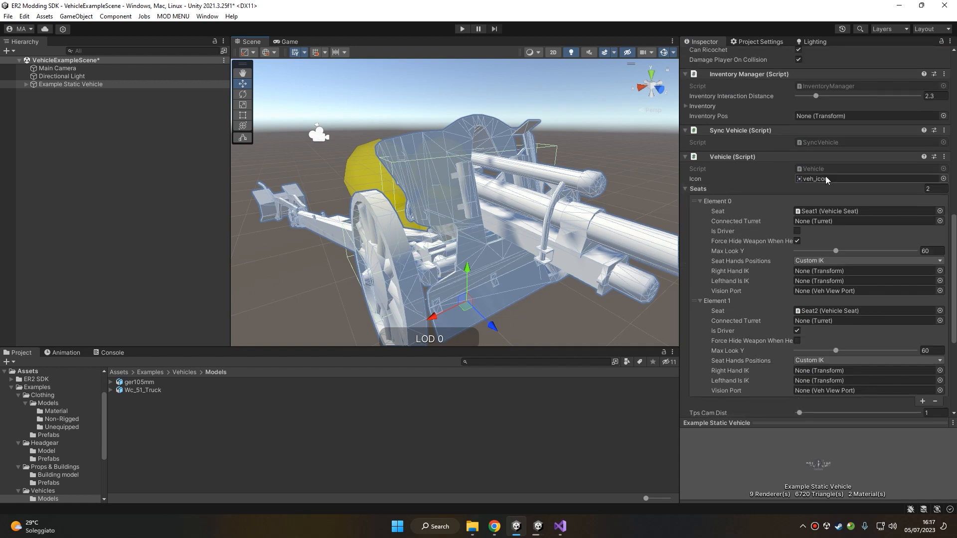
scroll(850, 179, "down", 1)
scroll(737, 171, "down", 4)
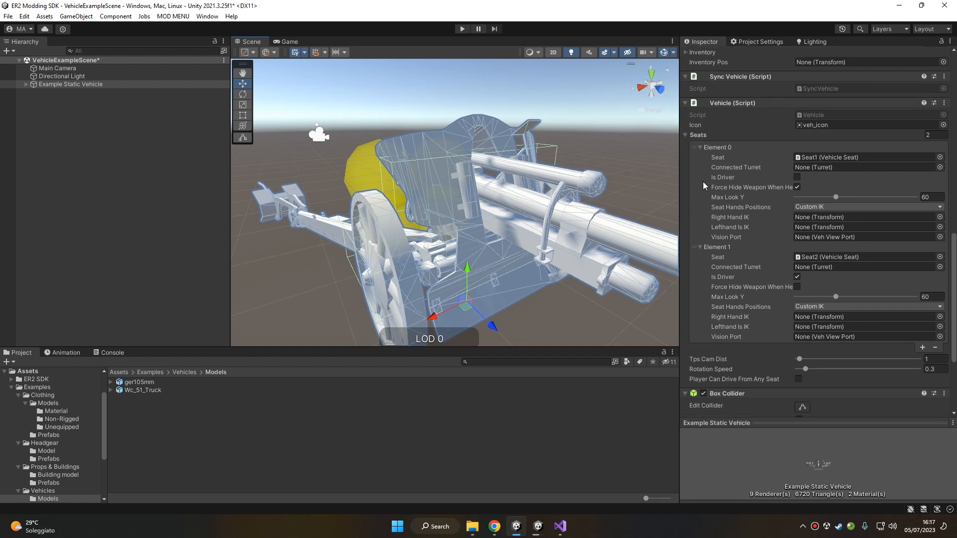
scroll(764, 169, "up", 3)
left_click_drag(558, 179, 381, 196, "alt")
left_click_drag(633, 179, 553, 210, "alt")
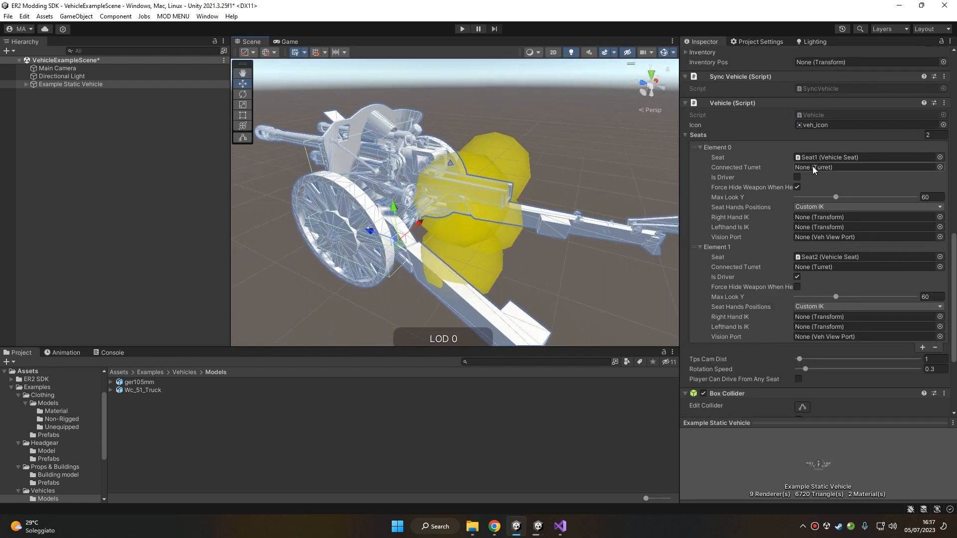
Step: Examine the Seat1 and Seat2 objects and the driver option of the second entry in the vehicle's Seats list
left_click(834, 157)
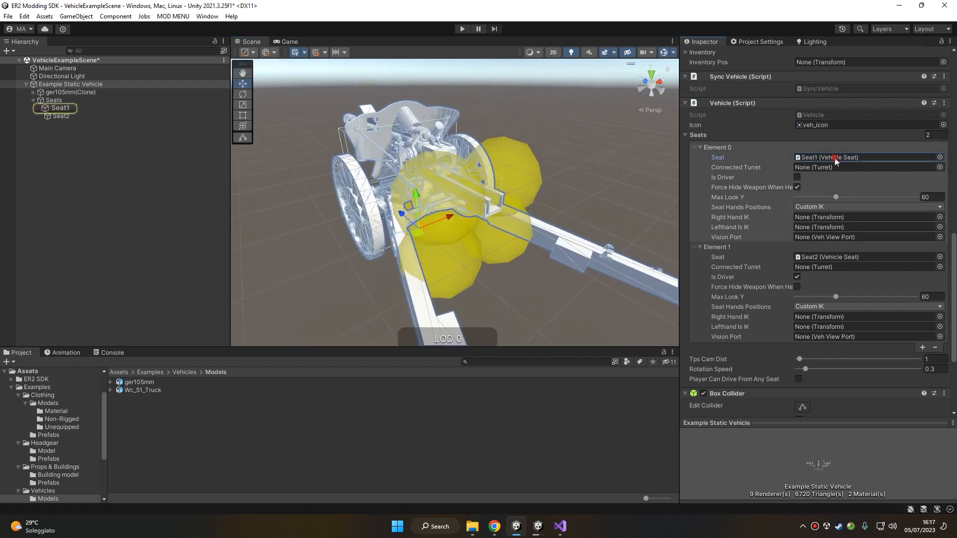
left_click(61, 108)
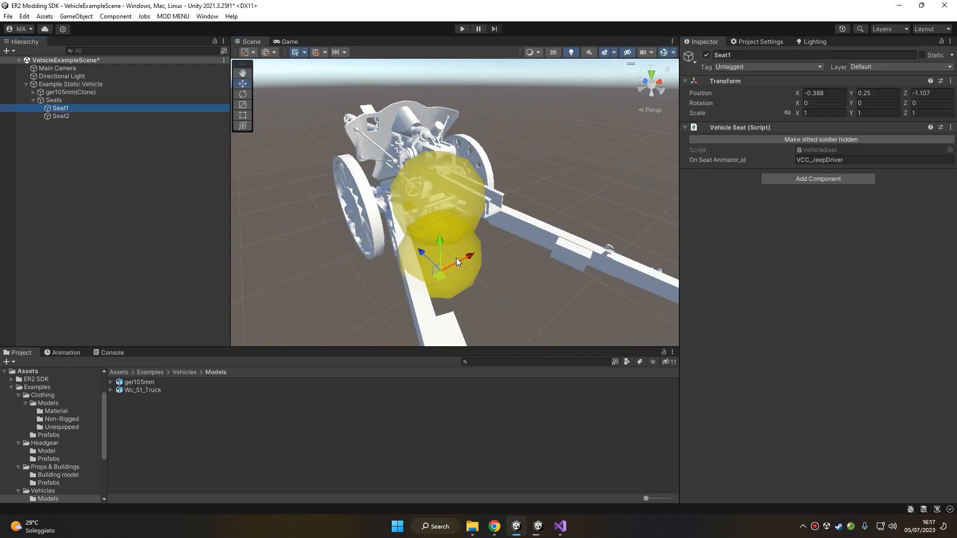
left_click(60, 116)
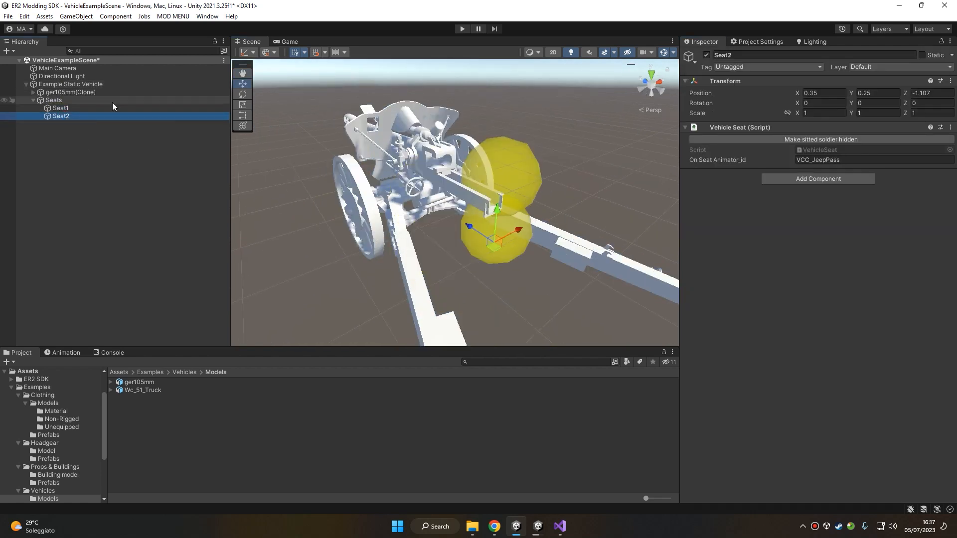
left_click(61, 85)
scroll(809, 232, "down", 10)
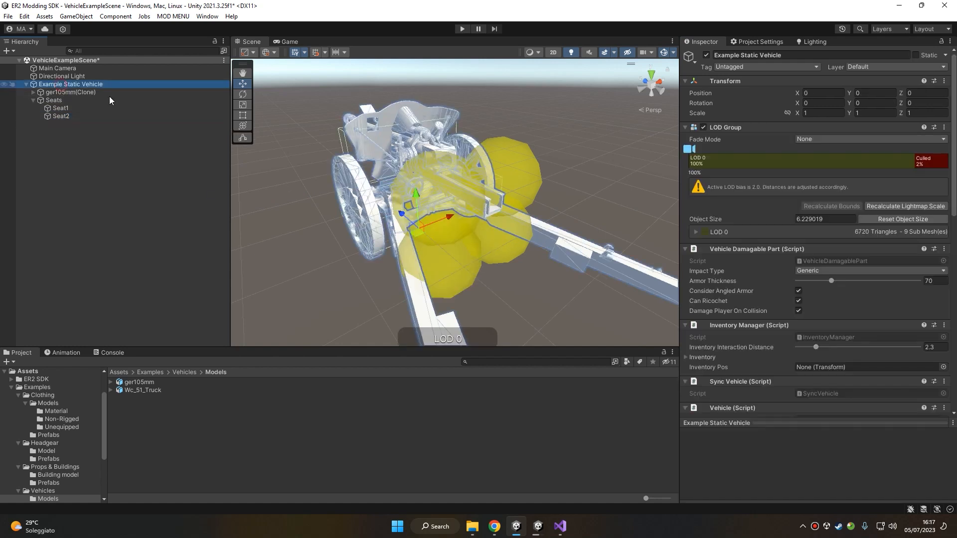
double_click(812, 166)
left_click(70, 84)
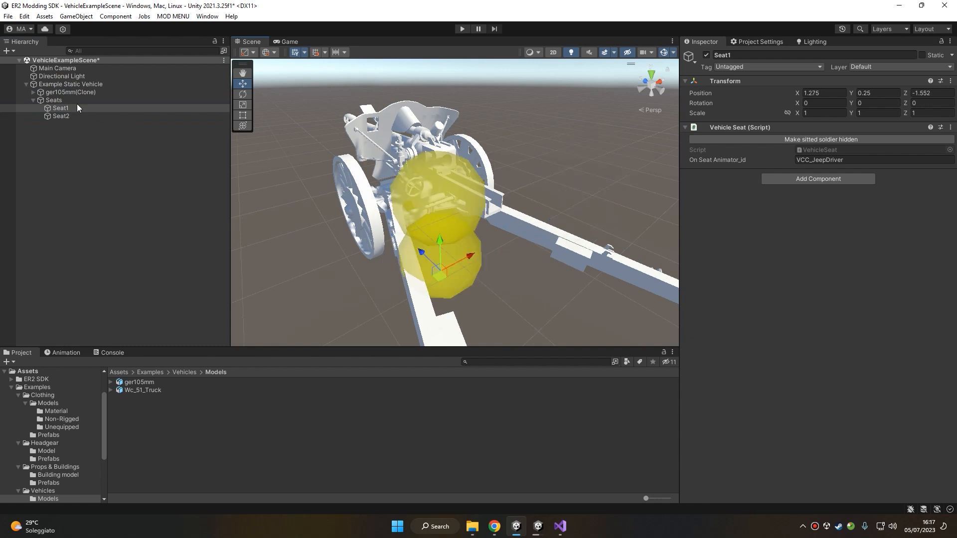
scroll(832, 239, "down", 10)
scroll(822, 199, "up", 1)
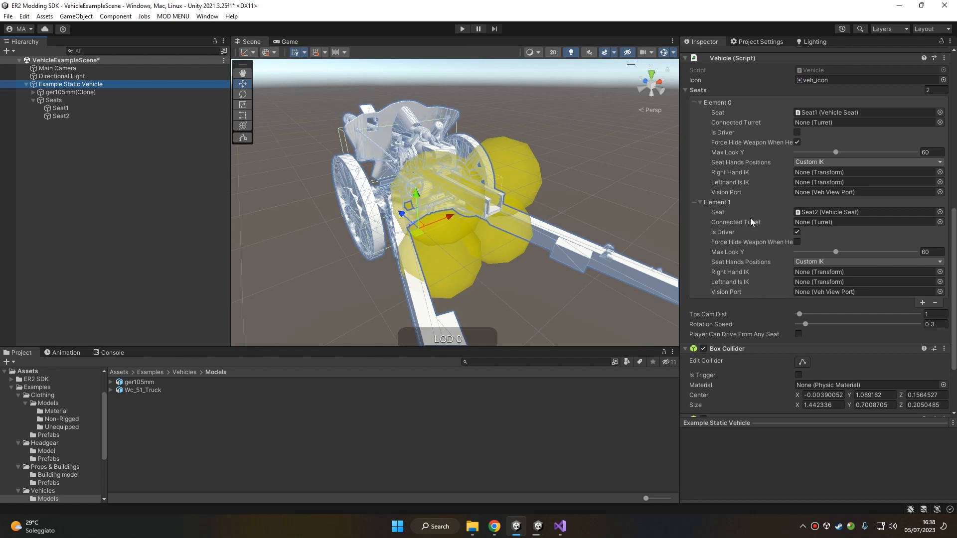
left_click(797, 231)
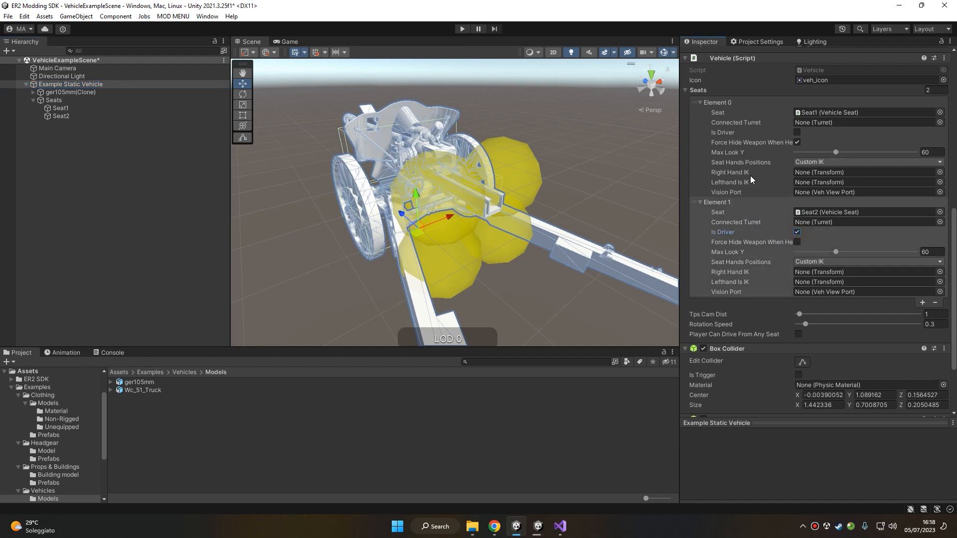
Step: Add a third entry to the Vehicle script's Seats list
left_click(740, 203)
left_click(707, 206)
left_click(921, 304)
scroll(936, 334, "down", 5)
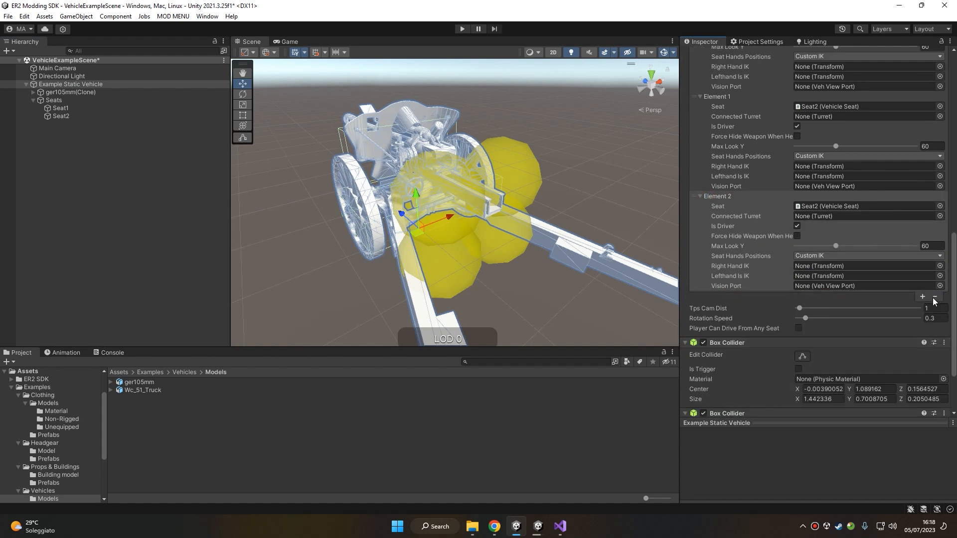
left_click(823, 206)
Step: Duplicate Seat2 and move the copy to about X -0.136, Z -1.671 behind the gun
left_click(107, 116)
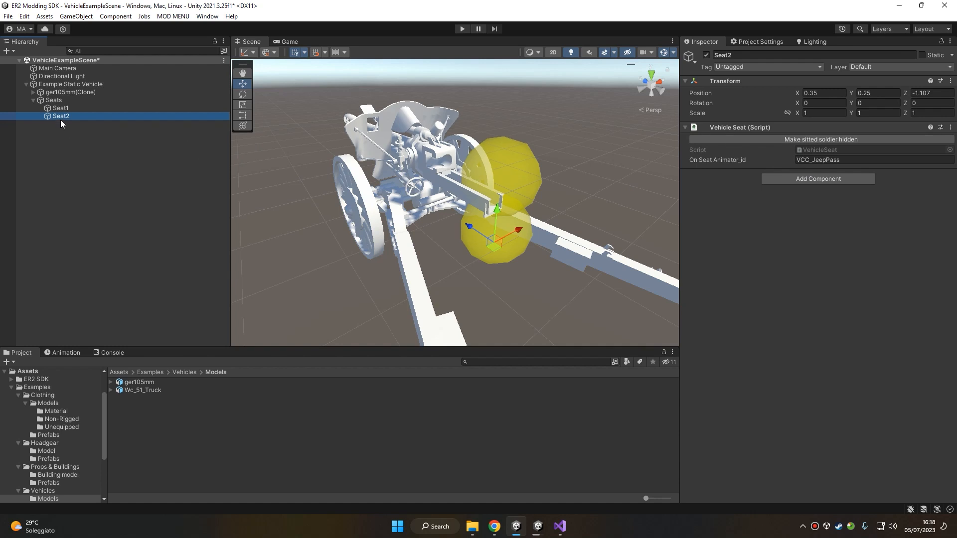
key("ctrl+d")
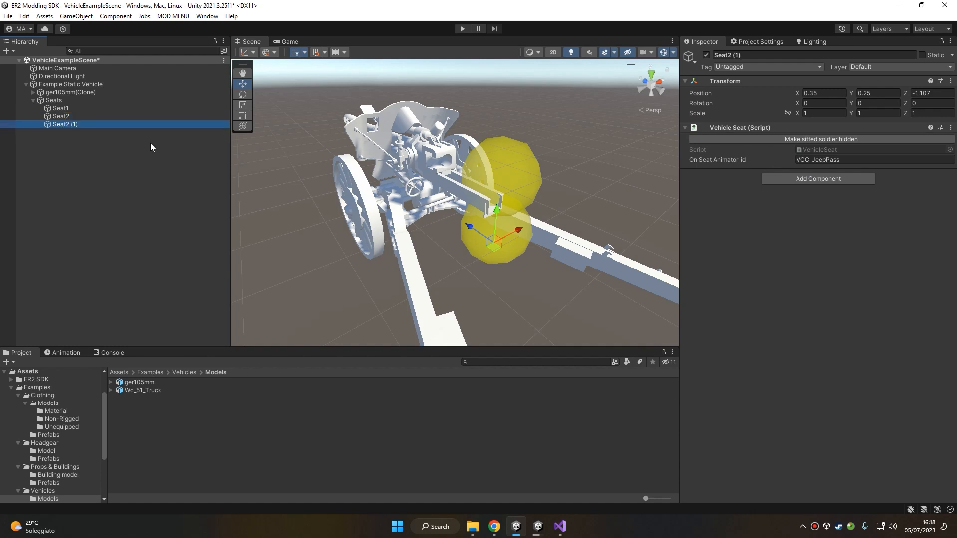
left_click_drag(495, 247, 504, 297)
left_click(61, 108, "shift")
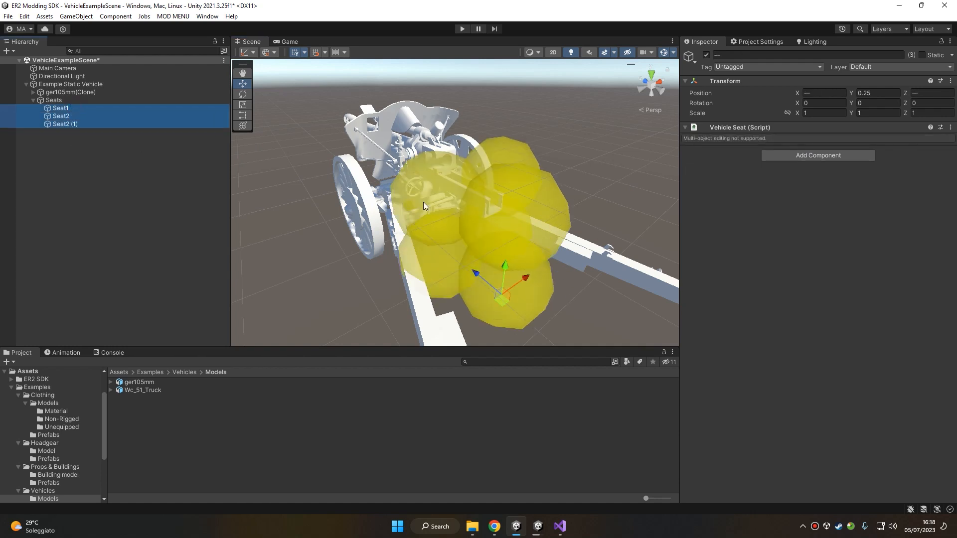
left_click(60, 124)
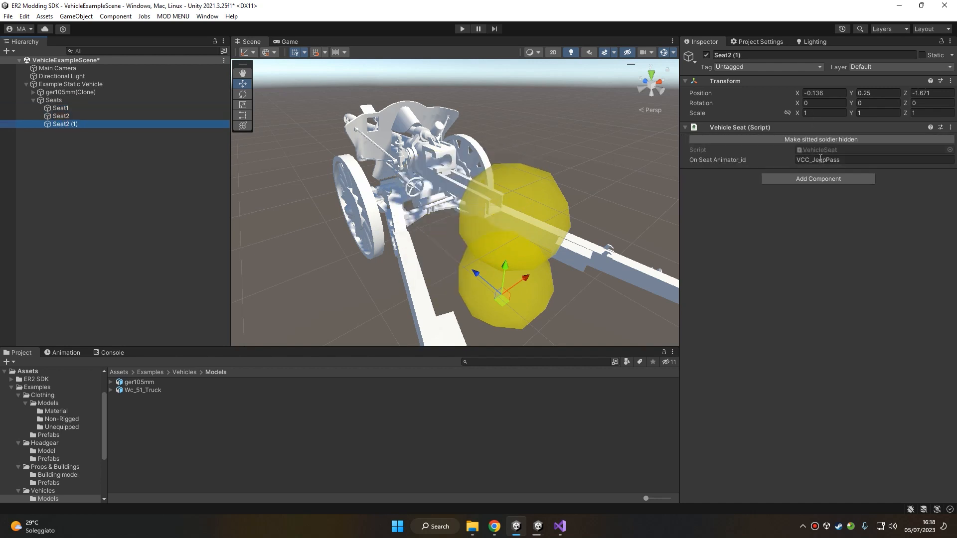
Step: Assign Seat2 (1) as the seat of Element 2 in the Example Static Vehicle's Seats list
left_click(68, 84)
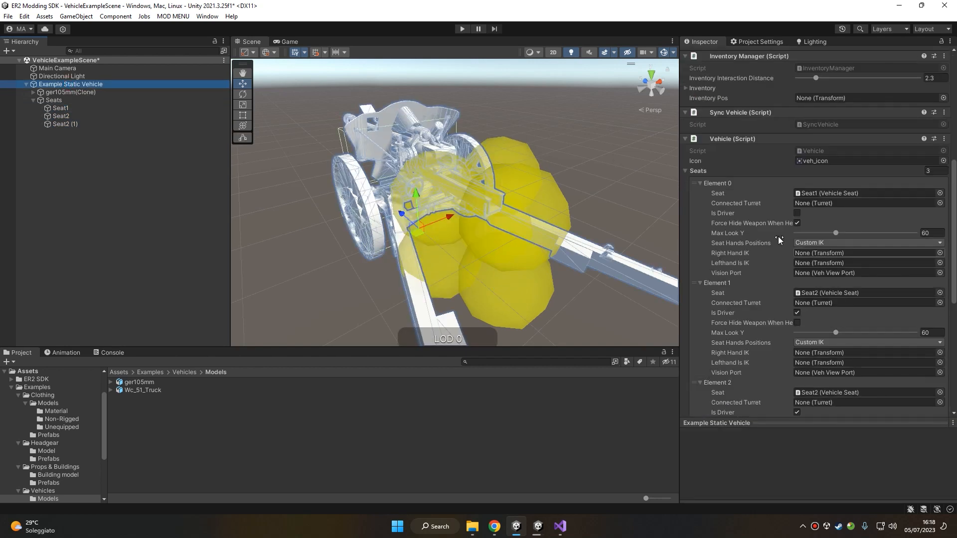
scroll(787, 234, "down", 6)
scroll(824, 193, "up", 2)
left_click_drag(64, 124, 840, 179)
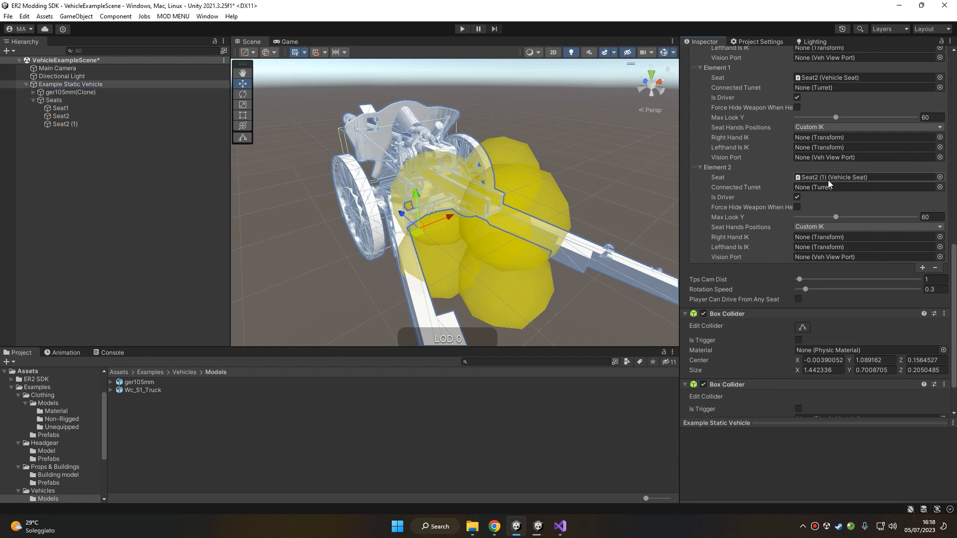
Step: Remove Element 2 from the vehicle's Seats list
left_click(740, 169)
left_click(723, 204)
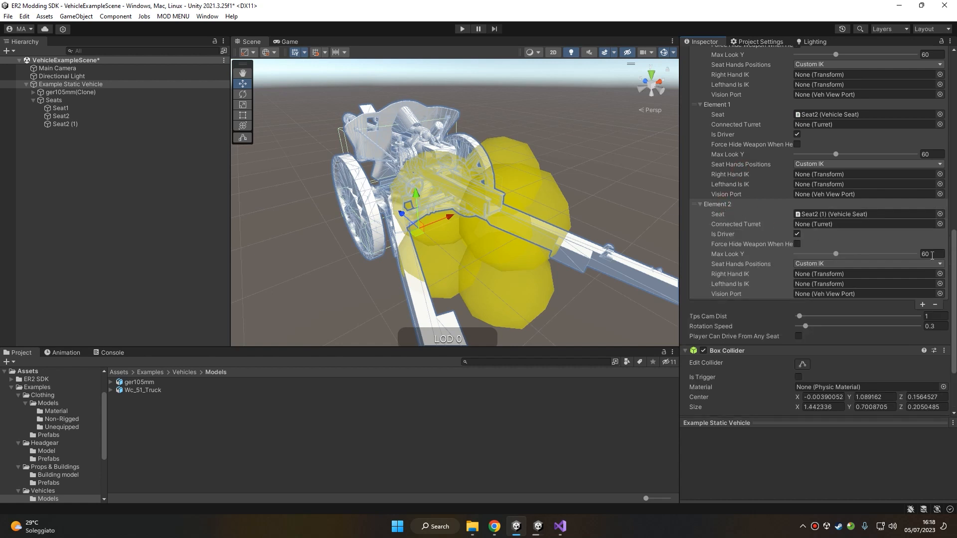
left_click(935, 305)
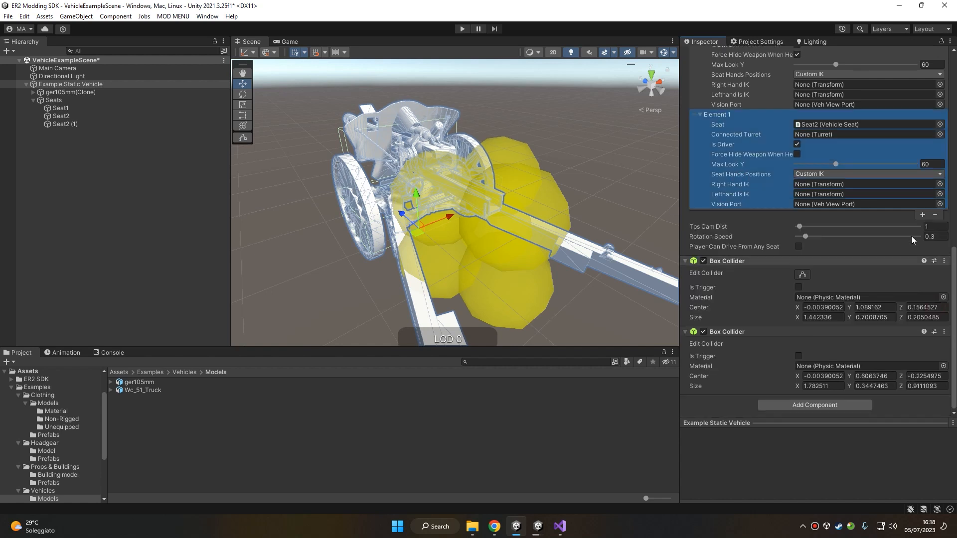
Step: Delete the duplicated seat object Seat2 (1) from the vehicle's hierarchy
left_click(83, 124)
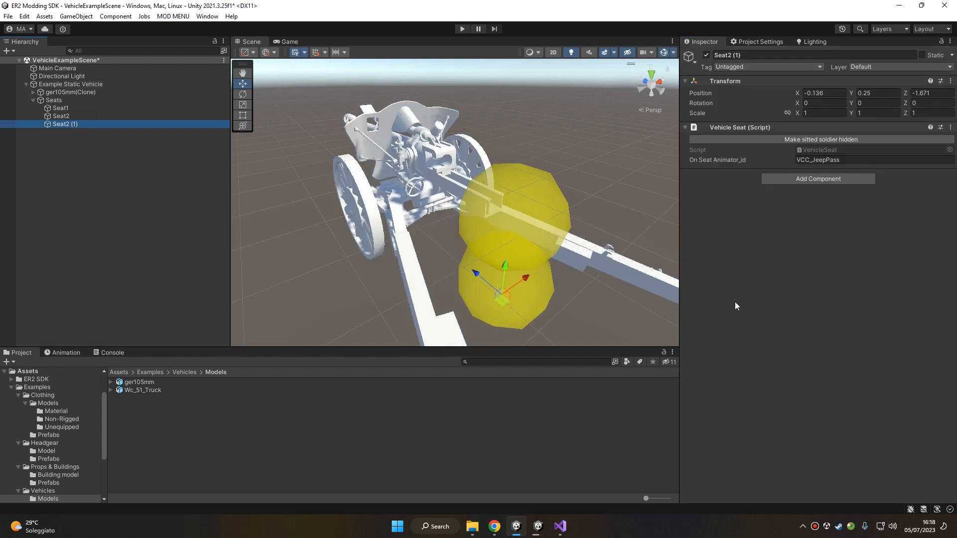
left_click(64, 122)
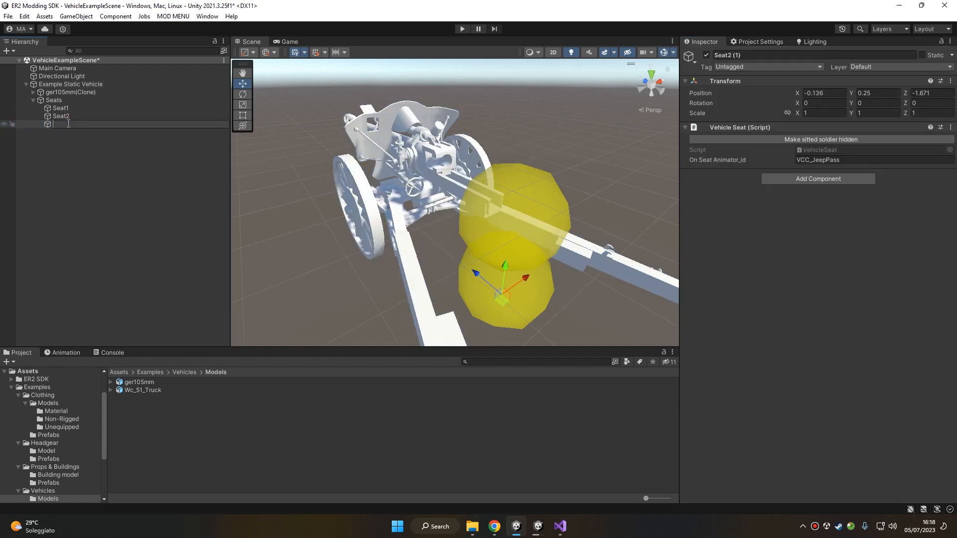
left_click(67, 117)
left_click(67, 124)
key("Delete")
Step: Check which seat objects the two Seats entries of the vehicle reference, and select Seat1
left_click(72, 109)
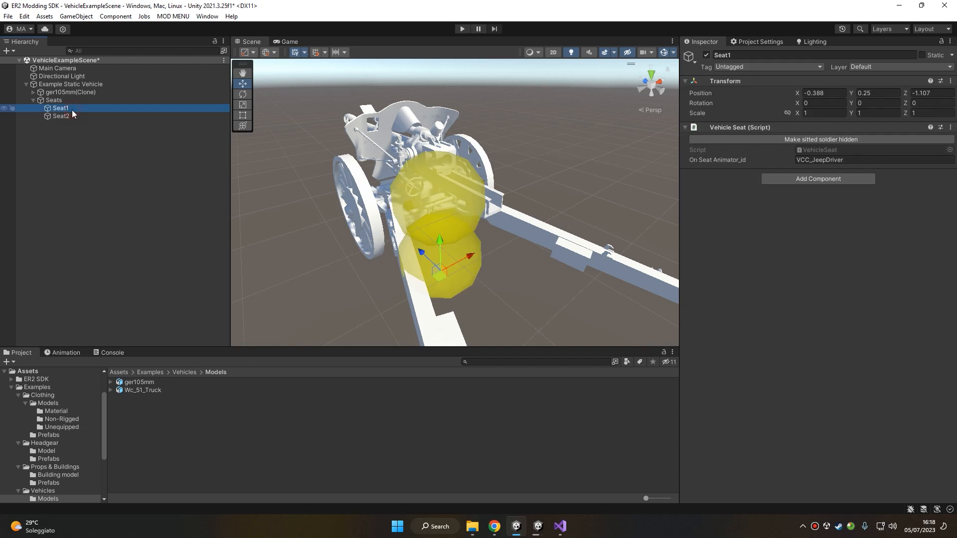
left_click(70, 85)
scroll(915, 215, "down", 10)
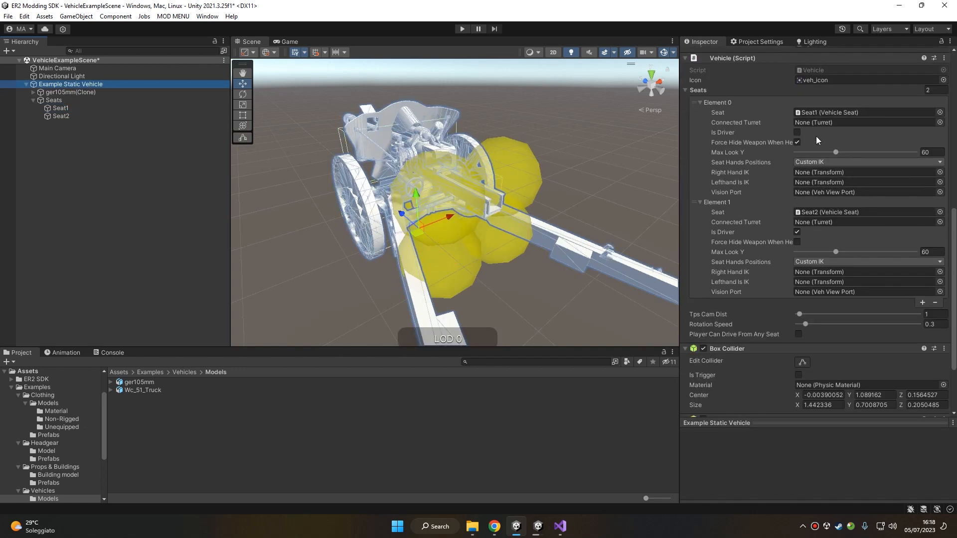
left_click(823, 114)
left_click(829, 213)
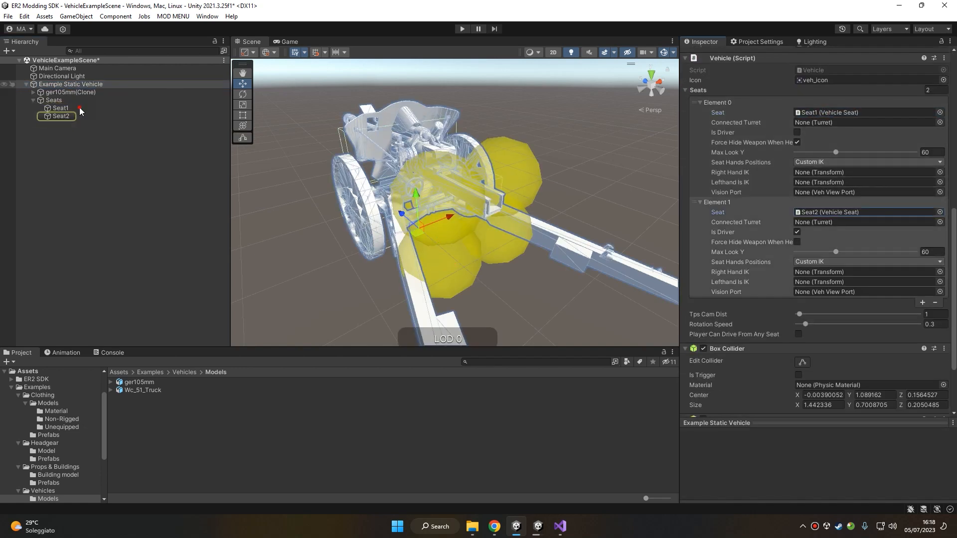
left_click(79, 109)
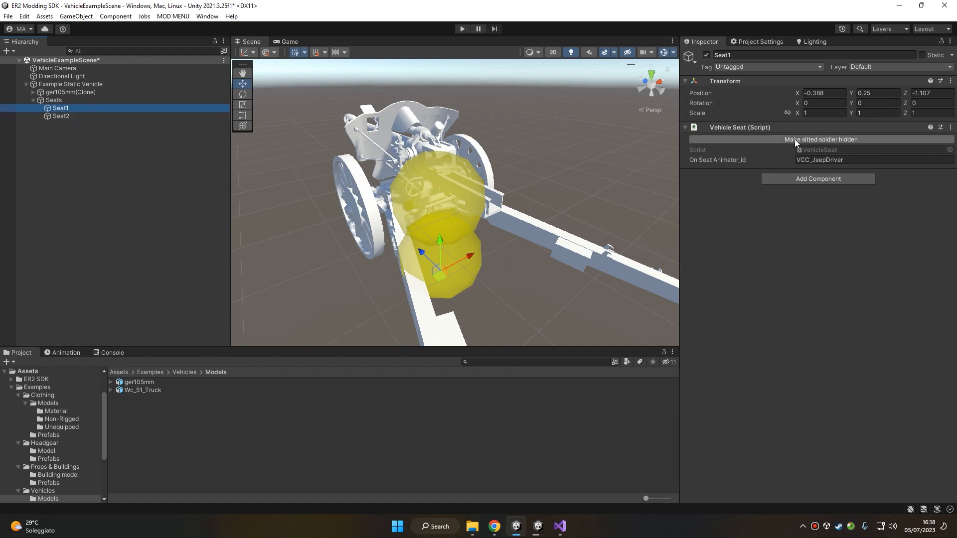
Step: Hide the sitted soldier of Seat1 and make it visible again
left_click(842, 139)
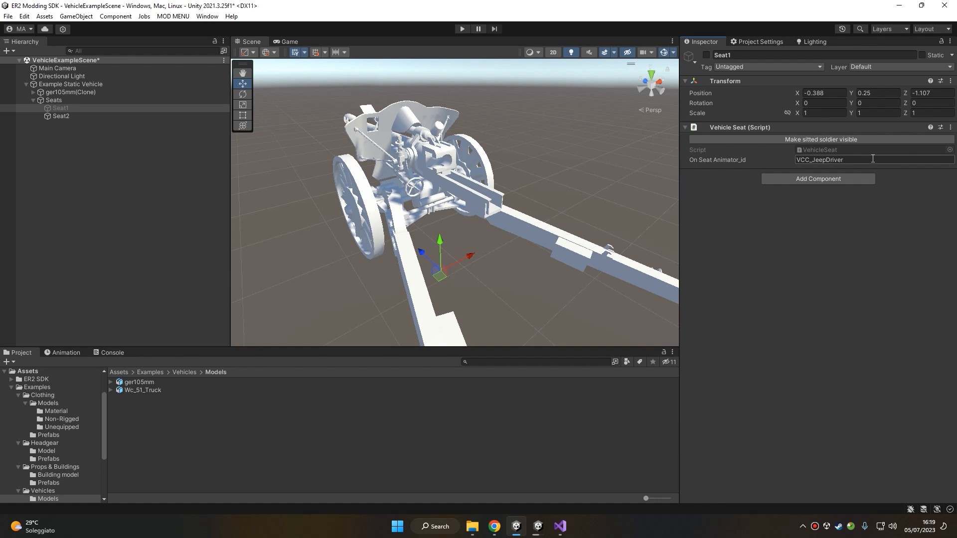
left_click(824, 139)
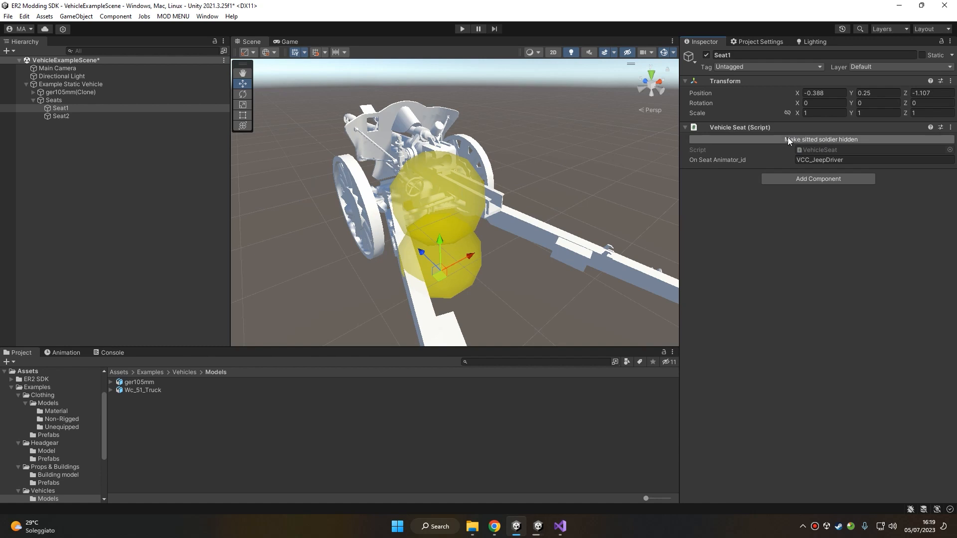
Step: Open the SDK's String tables documentation and copy OnVehicleSeat_Pak40_user from the Vehicle seat animations table
left_click(755, 161)
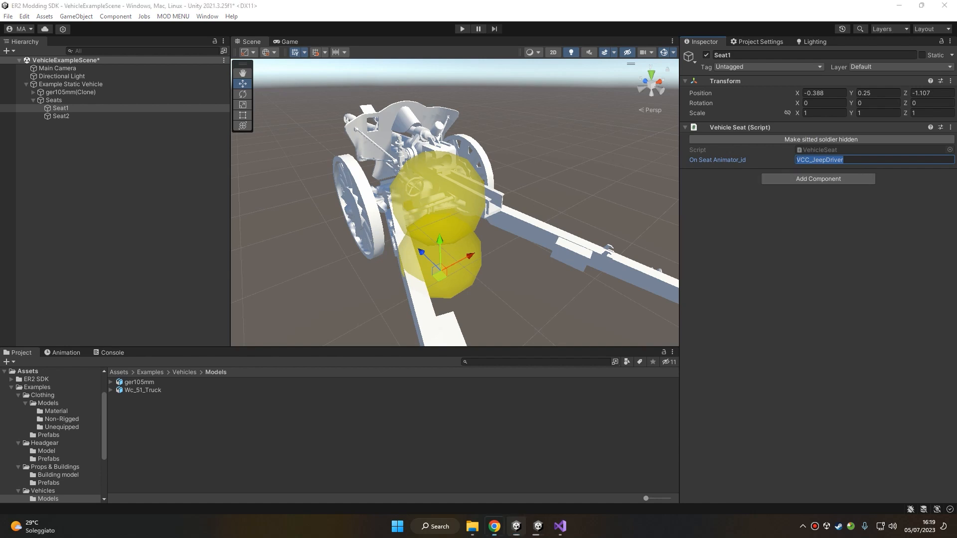
left_click(173, 16)
mouse_move(184, 28)
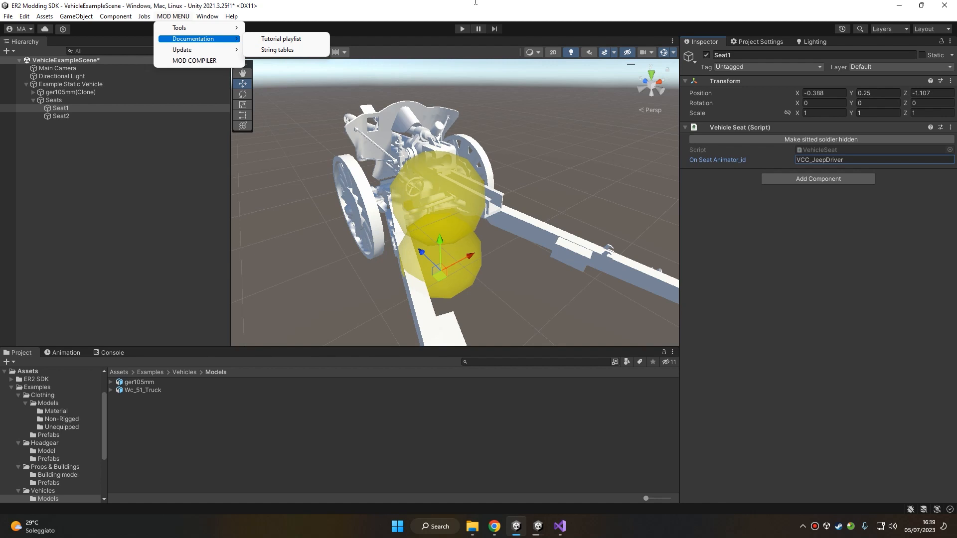
left_click(277, 49)
scroll(414, 250, "up", 2)
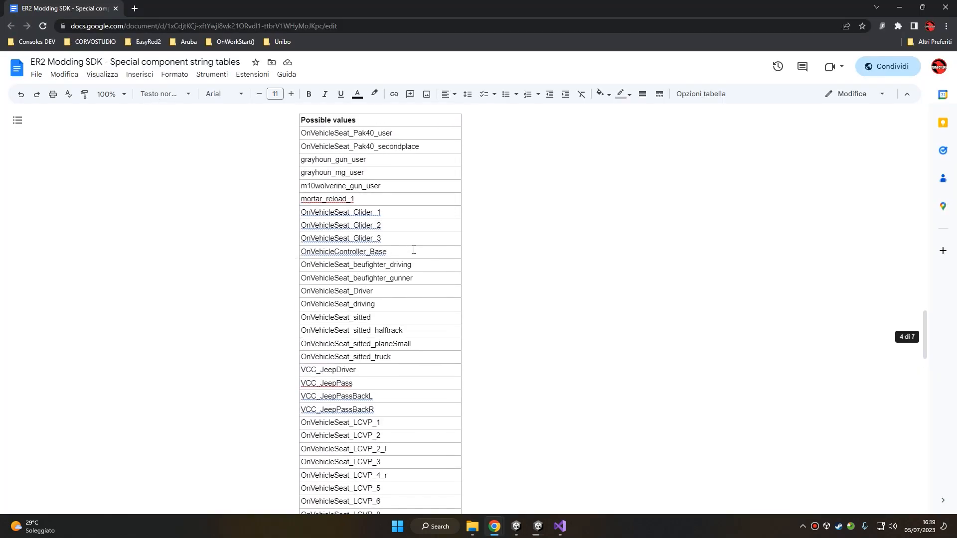
scroll(414, 250, "up", 1)
double_click(367, 179)
key("ctrl+c")
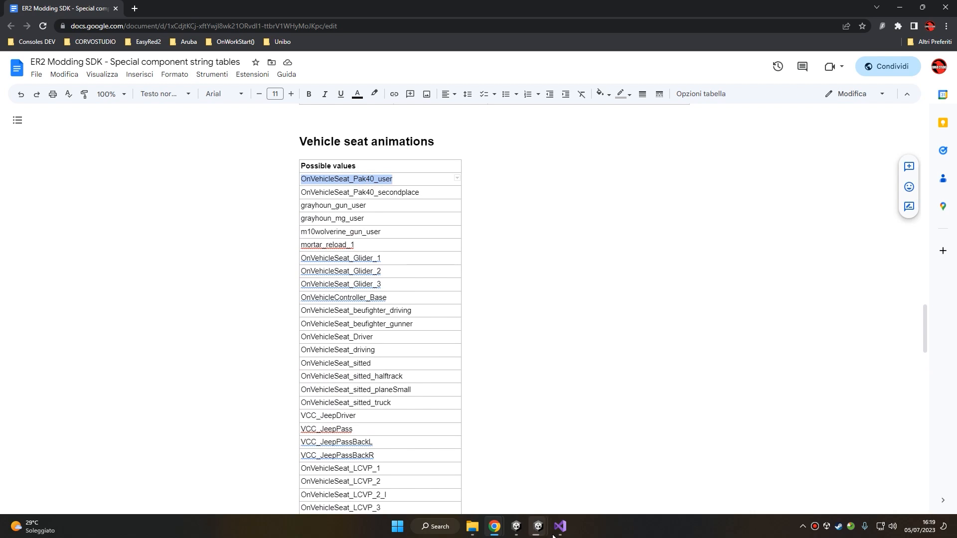
Step: Set Seat1's On Seat Animator_id to OnVehicleSeat_Pak40_user
left_click_drag(431, 7, 0, 143)
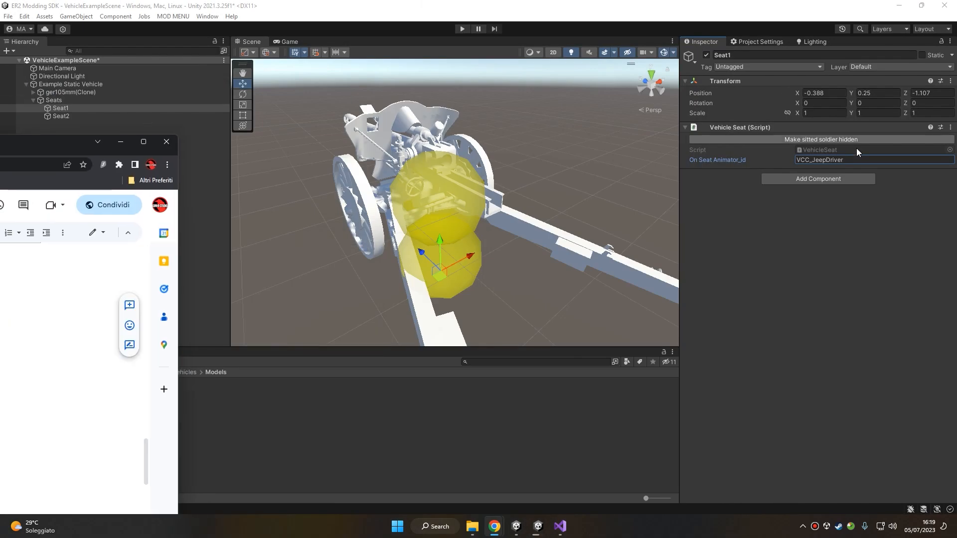
left_click(871, 159)
key("ctrl+v")
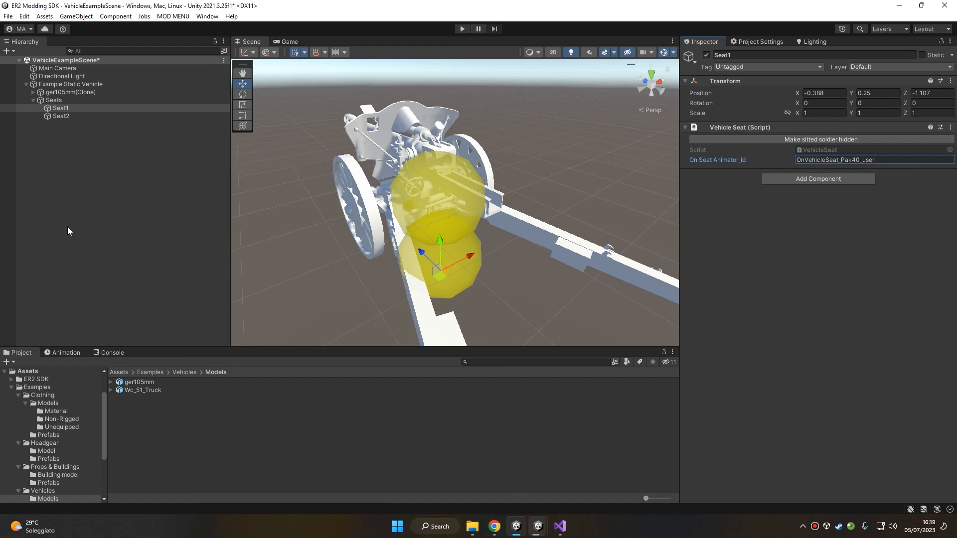
Step: Copy OnVehicleSeat_Pak40_secondplace from the seat animations table and enter it as Seat2's On Seat Animator_id
left_click(495, 526)
double_click(410, 233)
key("ctrl+c")
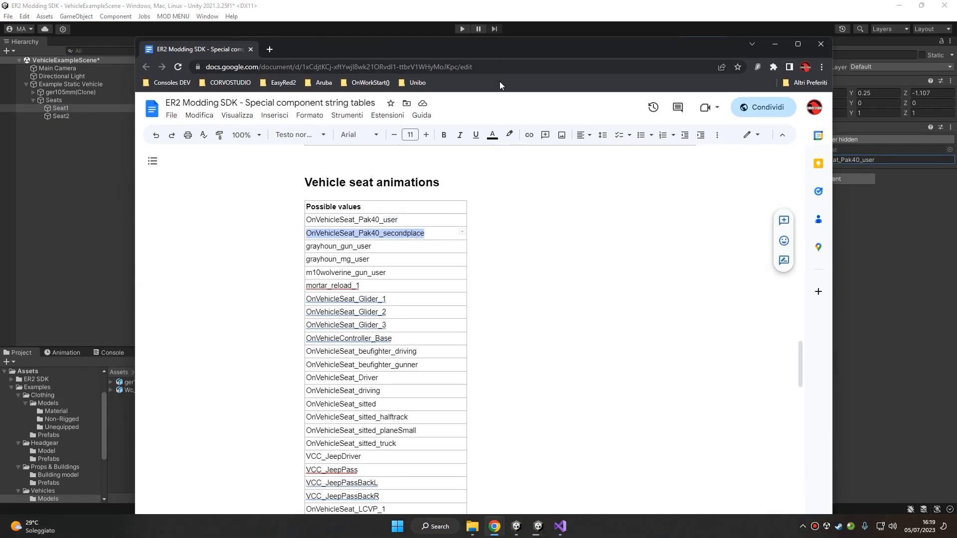
left_click(32, 110)
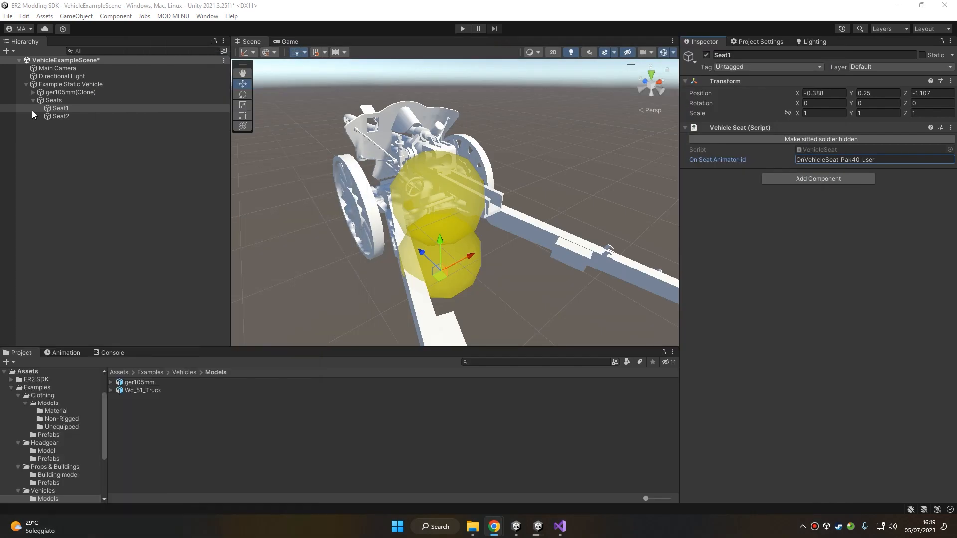
left_click(88, 115)
left_click(863, 162)
key("ctrl+v")
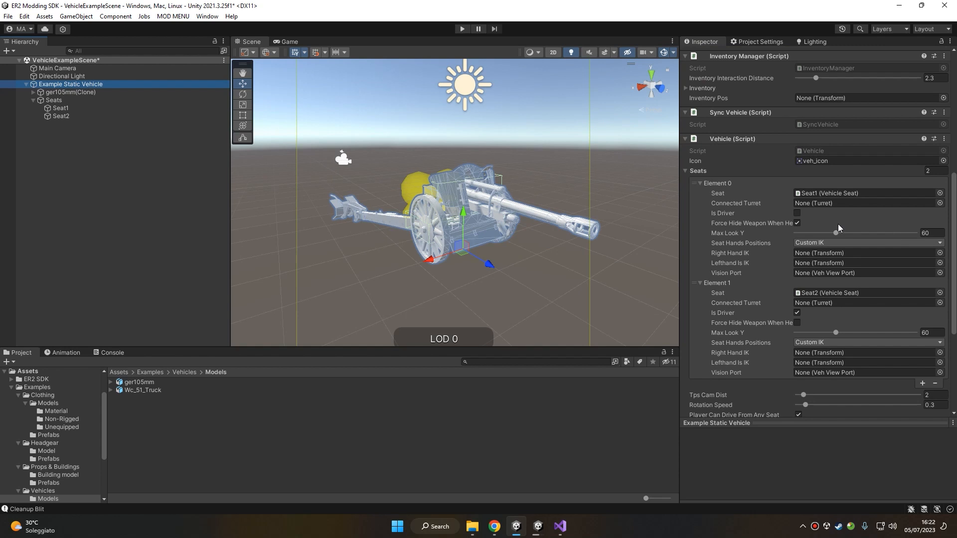
Step: Switch Player Can Drive From Any Seat off and on again in the Example Static Vehicle's Vehicle script
scroll(833, 223, "down", 3)
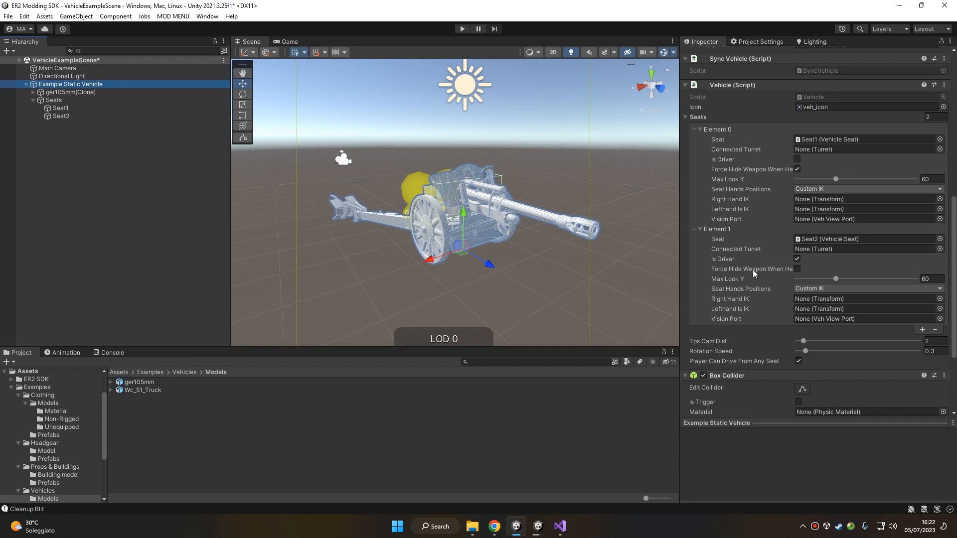
scroll(754, 273, "down", 1)
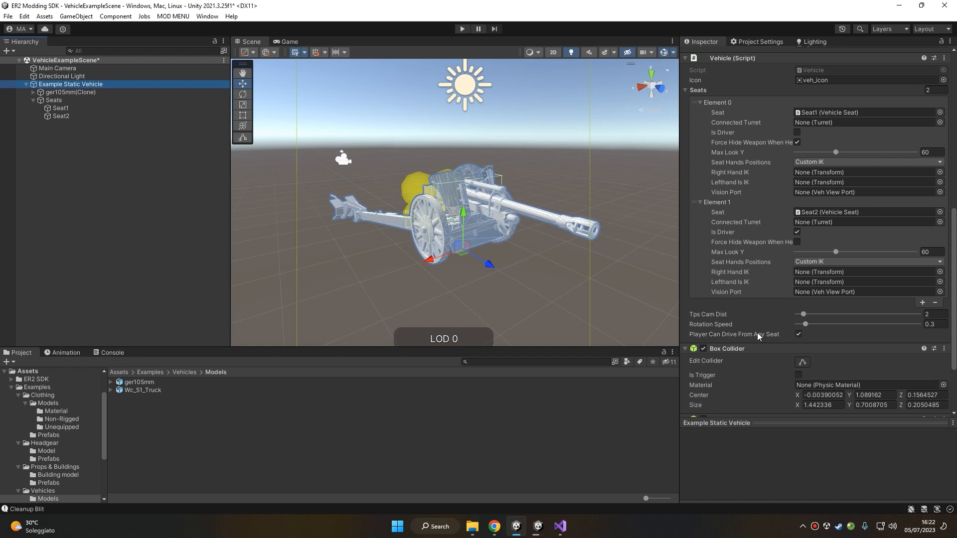
left_click(797, 335)
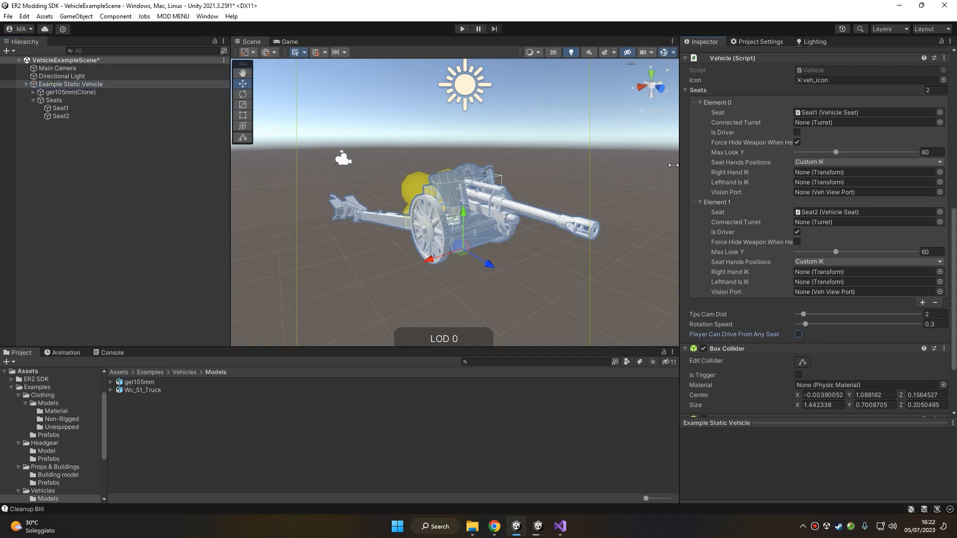
left_click(797, 335)
mouse_move(746, 133)
left_click(798, 333)
Step: Turn off Is Driver for Element 1 in the vehicle's Seats list
left_click(797, 231)
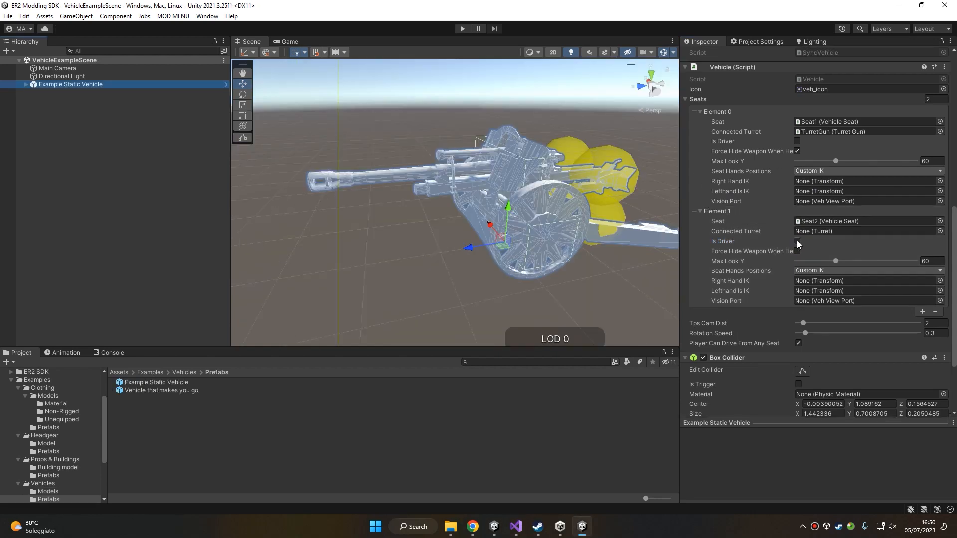
left_click(796, 240)
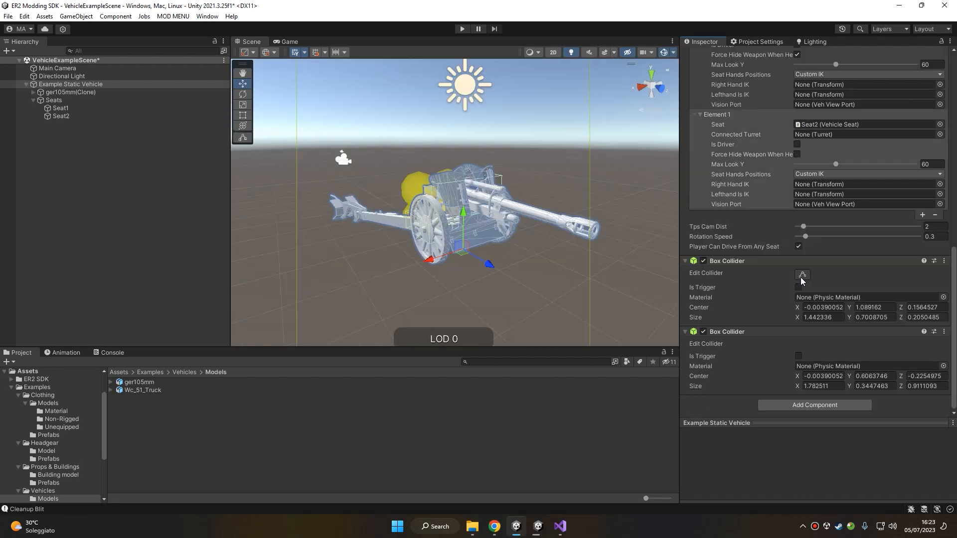
Step: Reshape the vehicle's second Box Collider around the gun carriage to a size of about 1.78 × 0.56 × 0.61
left_click(801, 274)
left_click_drag(570, 232, 279, 199, "alt")
left_click_drag(427, 214, 427, 229)
left_click_drag(427, 230, 358, 238, "alt")
left_click_drag(458, 218, 442, 214)
left_click_drag(561, 188, 365, 223, "alt")
scroll(474, 188, "up", 3)
left_click_drag(475, 189, 472, 227, "alt")
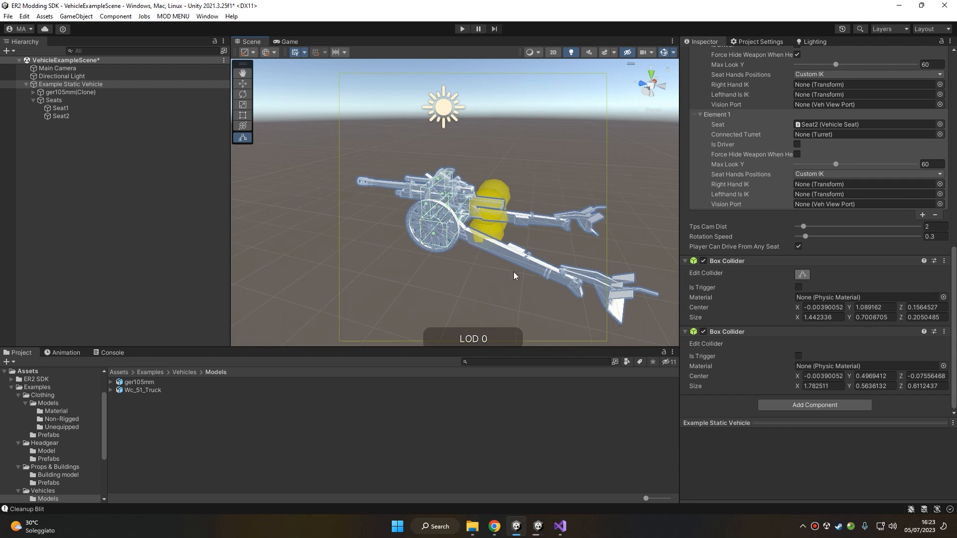
left_click_drag(347, 224, 618, 191, "alt")
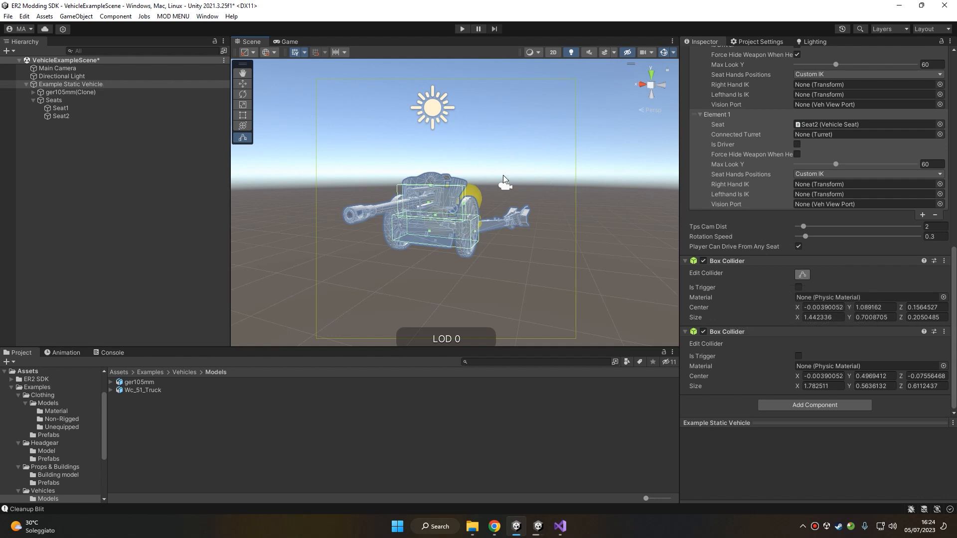
scroll(527, 179, "up", 6)
left_click_drag(481, 211, 502, 220, "alt")
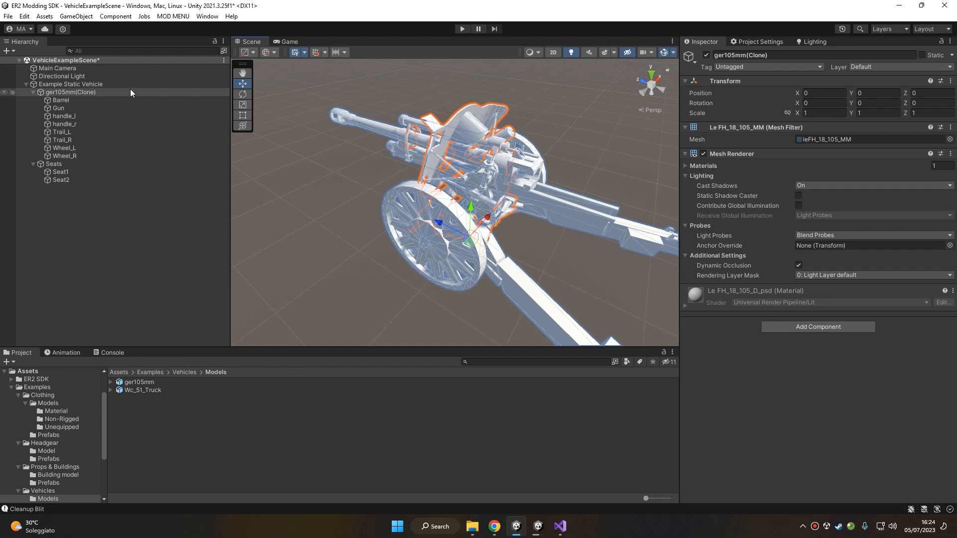
Step: Try moving the ger105mm(Clone) object in the scene and undo each move
left_click_drag(472, 233, 472, 188)
key("ctrl+z")
left_click(33, 92)
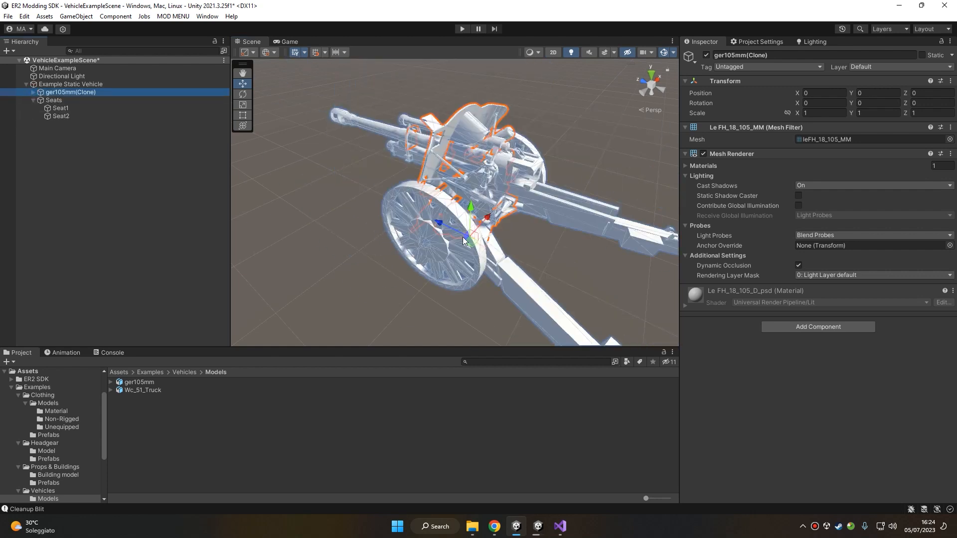
left_click_drag(466, 236, 470, 220)
key("ctrl+z")
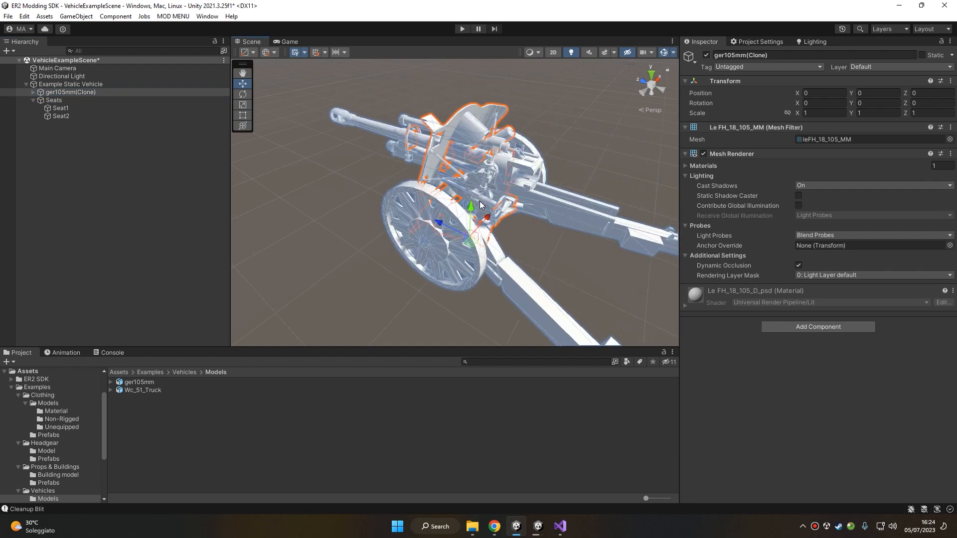
Step: Create an ER2 Mods vehicle turret of type Gun from the ger105mm(Clone) object
right_click(66, 93)
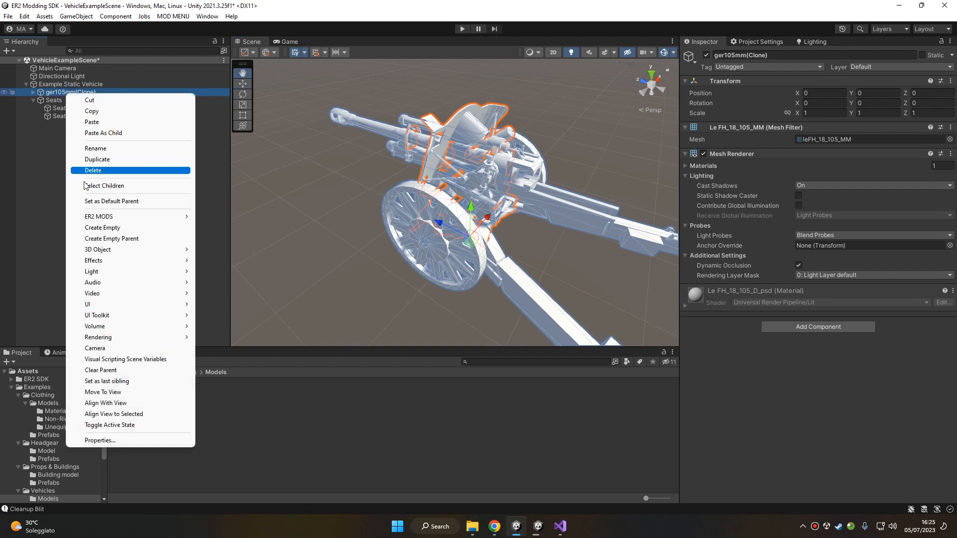
mouse_move(97, 218)
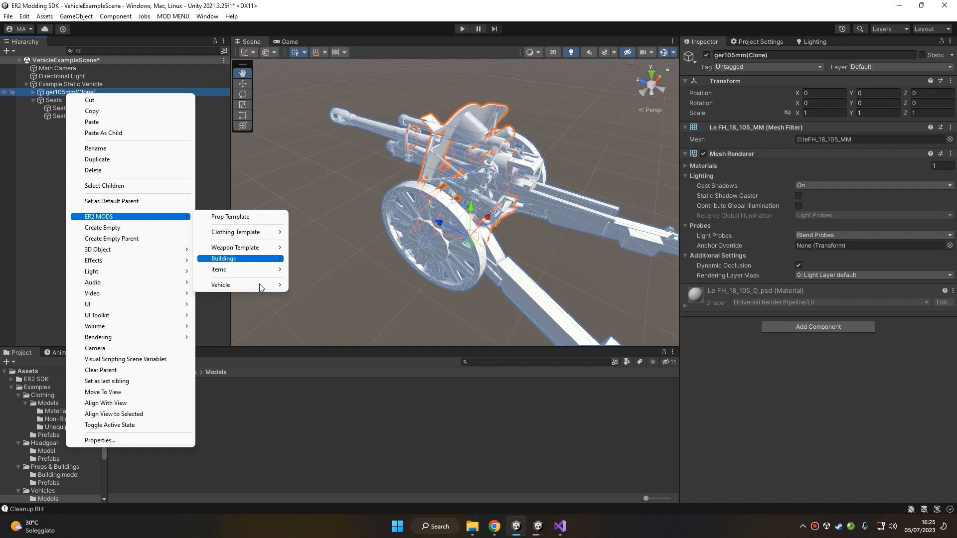
mouse_move(251, 286)
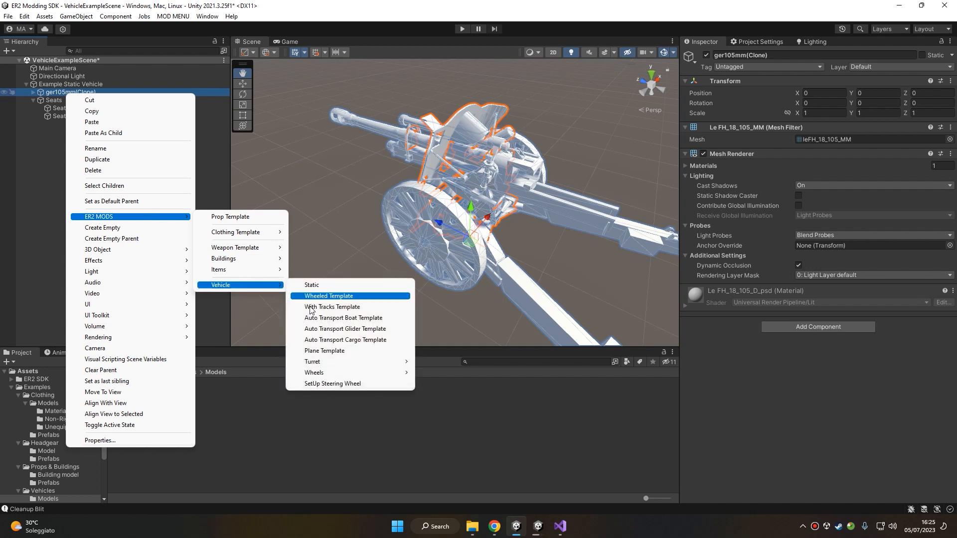
mouse_move(327, 363)
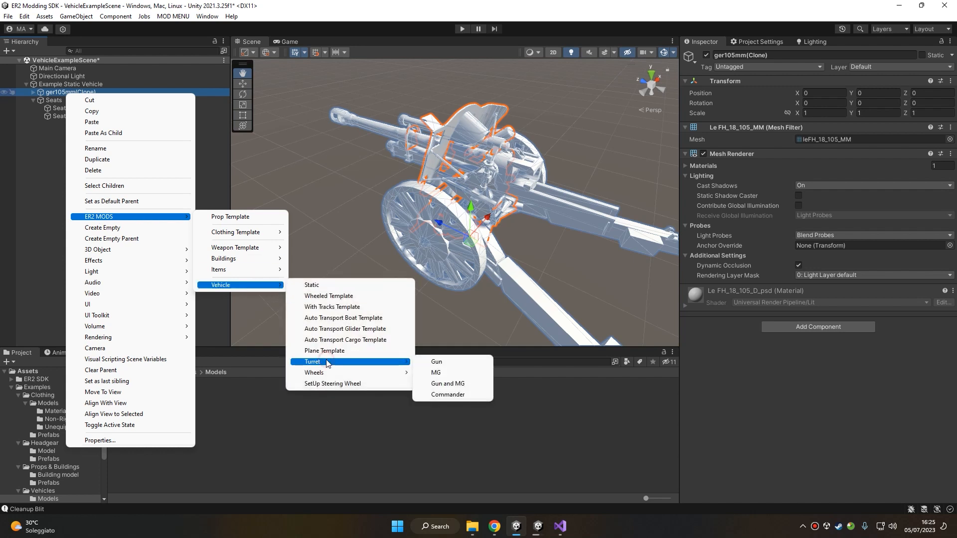
left_click(438, 365)
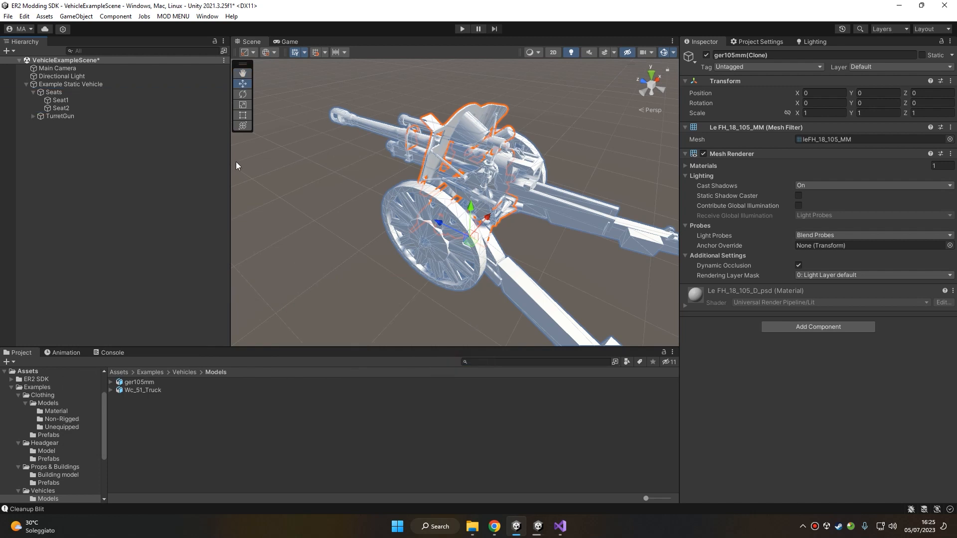
Step: Expand TurretGun, its YAxis and ger105mm(Clone) to inspect the turret's hierarchy and the gun's parts
left_click(33, 116)
left_click(41, 124)
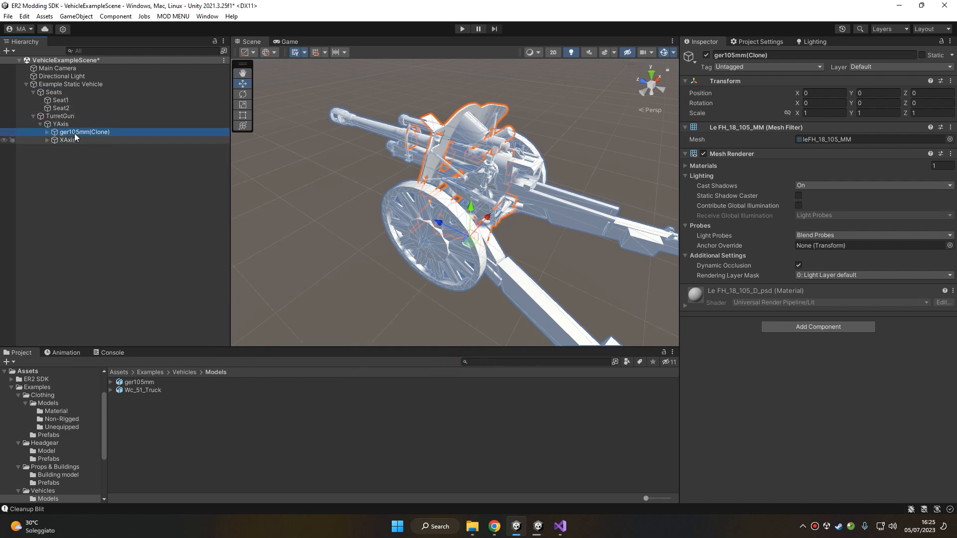
scroll(600, 168, "up", 5)
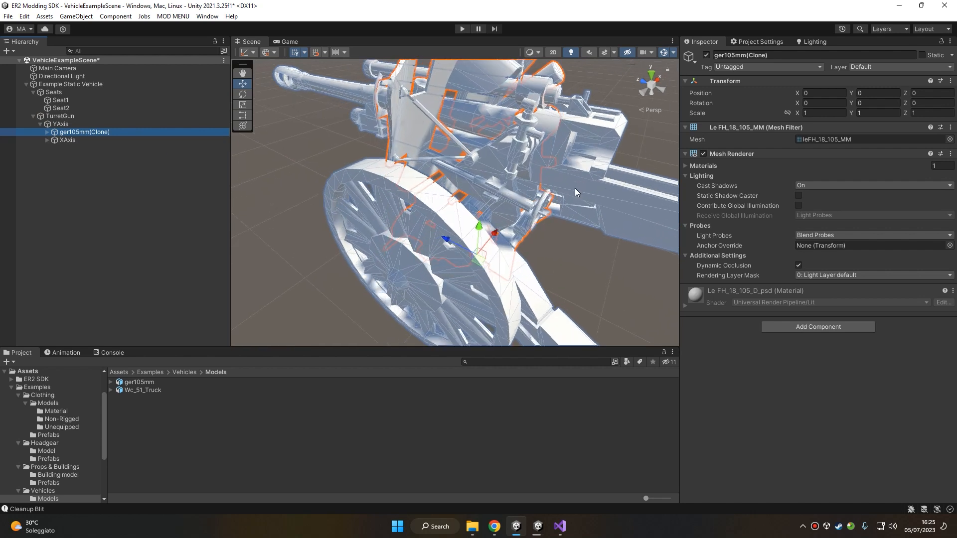
scroll(575, 189, "down", 5)
middle_click_drag(575, 189, 474, 214)
scroll(420, 196, "up", 3)
left_click(48, 132)
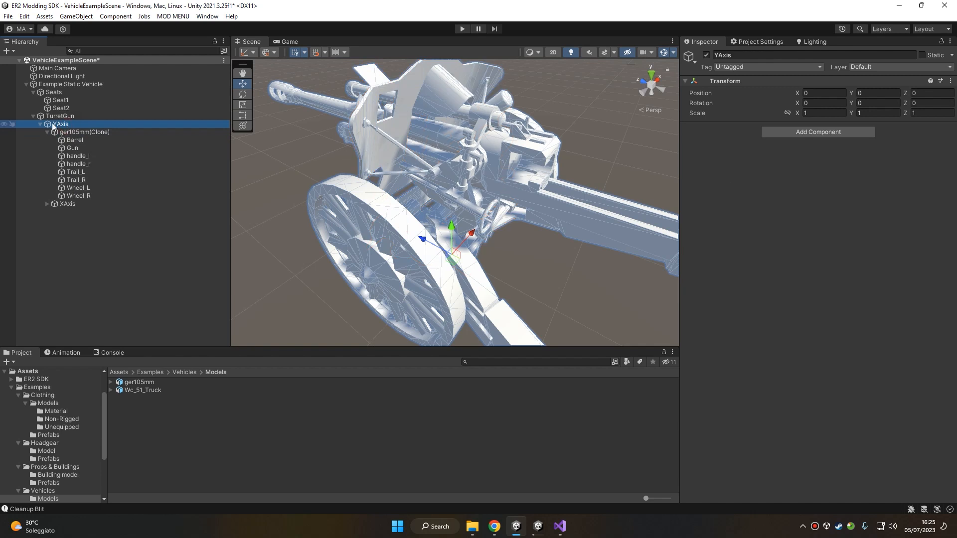
Step: Try rotating the turret's YAxis object about the vertical axis and undo the rotation
scroll(487, 251, "down", 4)
key("e")
left_click_drag(458, 274, 398, 289)
key("ctrl+z")
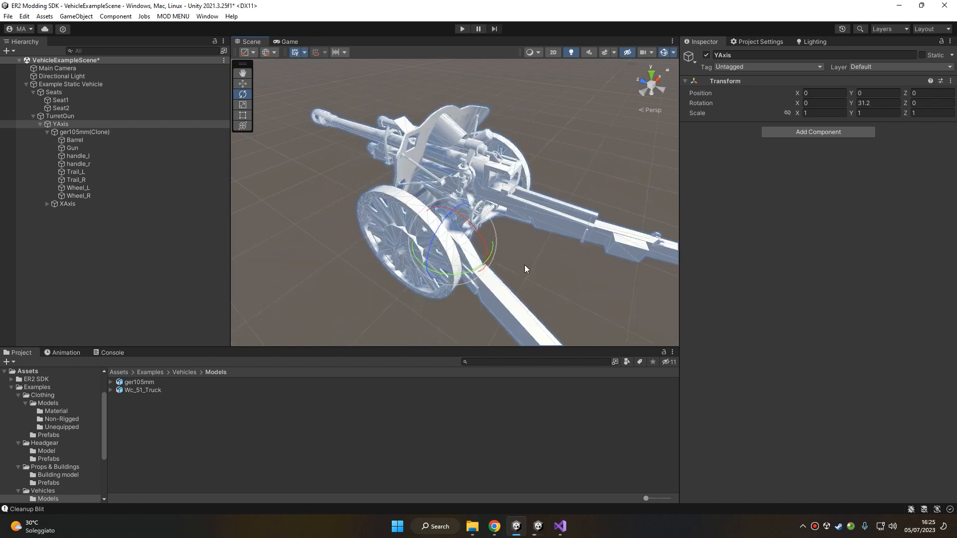
Step: Select the turret's XAxis object, collapse ger105mm(Clone) and try rotating the XAxis in the scene
left_click(88, 203)
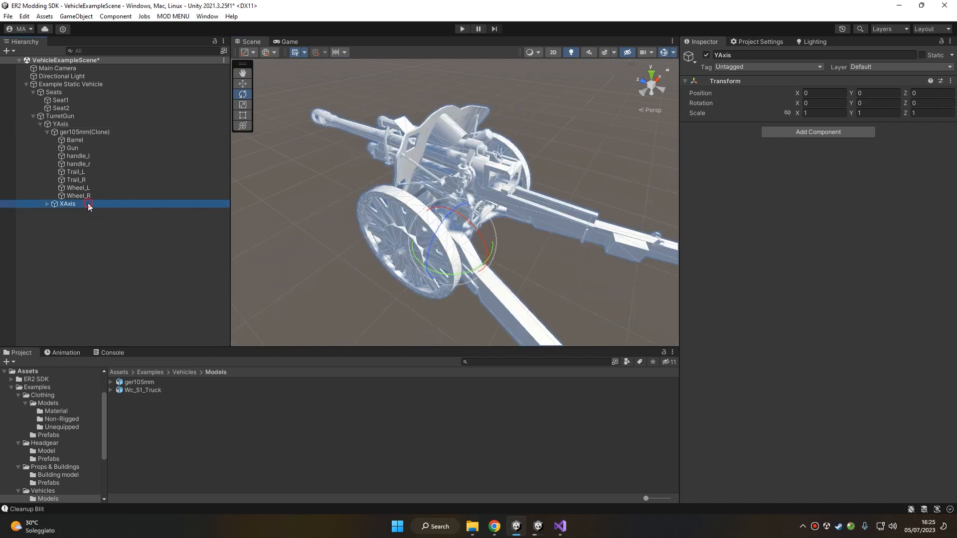
left_click(48, 132)
mouse_move(441, 208)
left_mouse_down("alt")
mouse_move(457, 205)
mouse_move(458, 191)
left_mouse_up("alt")
left_click_drag(471, 240, 414, 171)
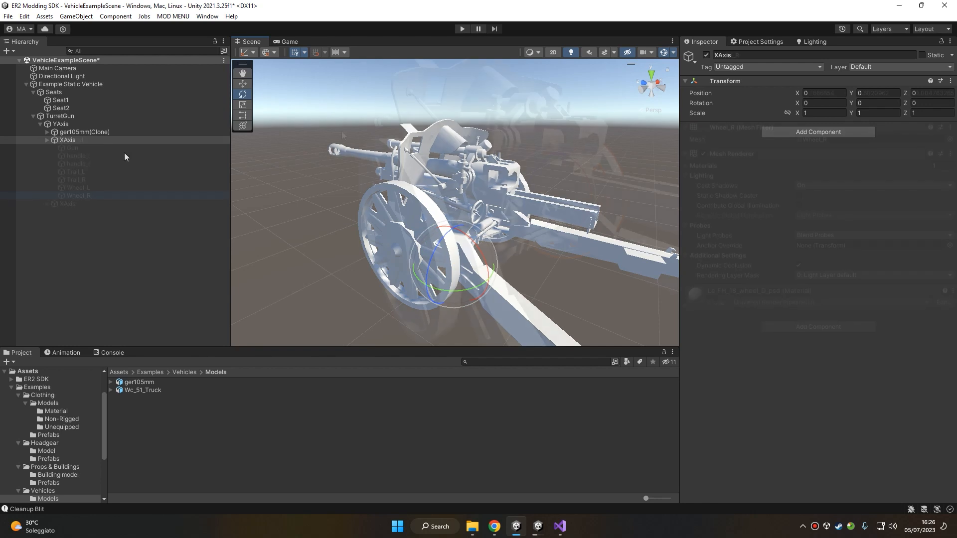
Step: Inspect the parts under YAxis and try rotating the whole Example Static Vehicle about its vertical axis
left_click(118, 123)
scroll(433, 181, "down", 4)
left_click_drag(397, 183, 479, 224, "alt")
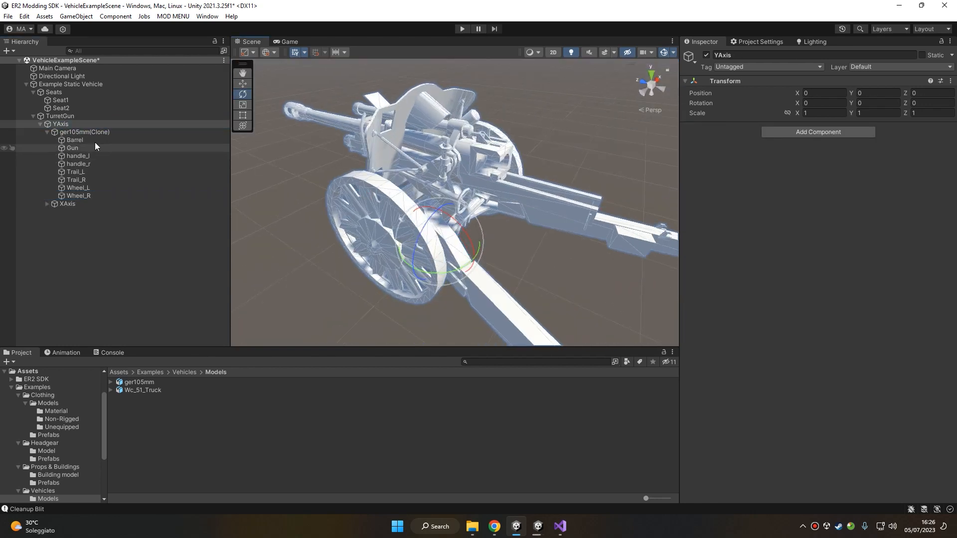
left_click(71, 84)
scroll(483, 232, "down", 2)
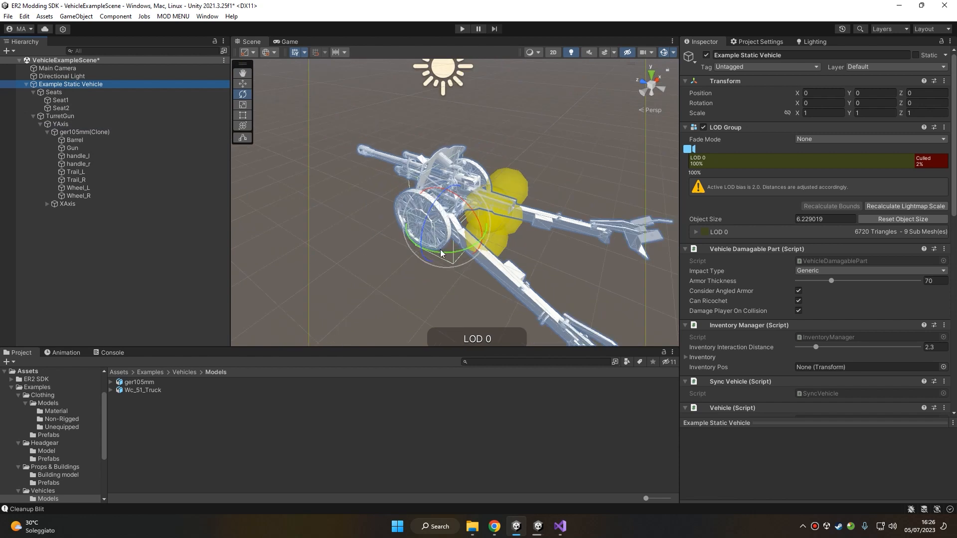
left_click_drag(442, 250, 136, 160)
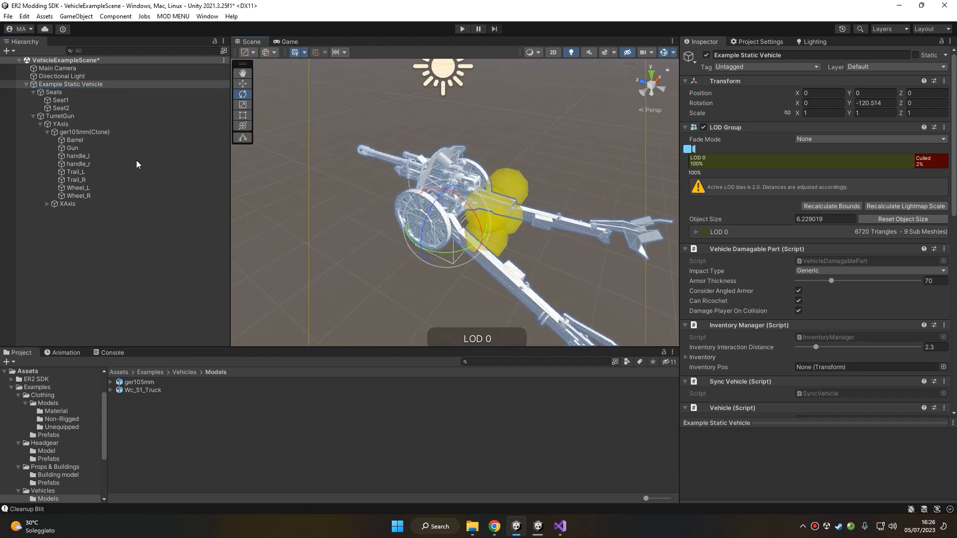
Step: Select the turret's YAxis object and examine the gun around its pivot
left_click(67, 125)
scroll(463, 283, "up", 2)
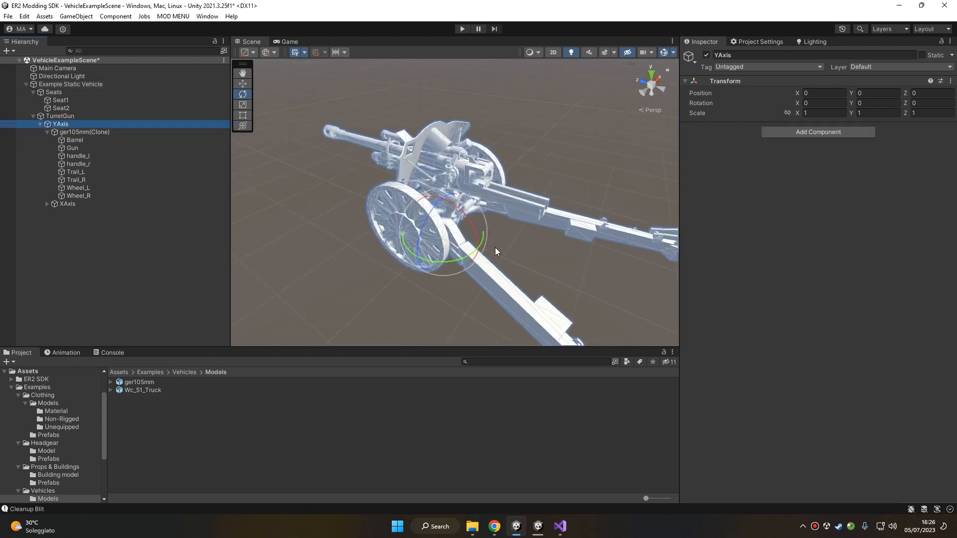
scroll(472, 260, "up", 3)
left_click_drag(488, 294, 448, 278, "alt")
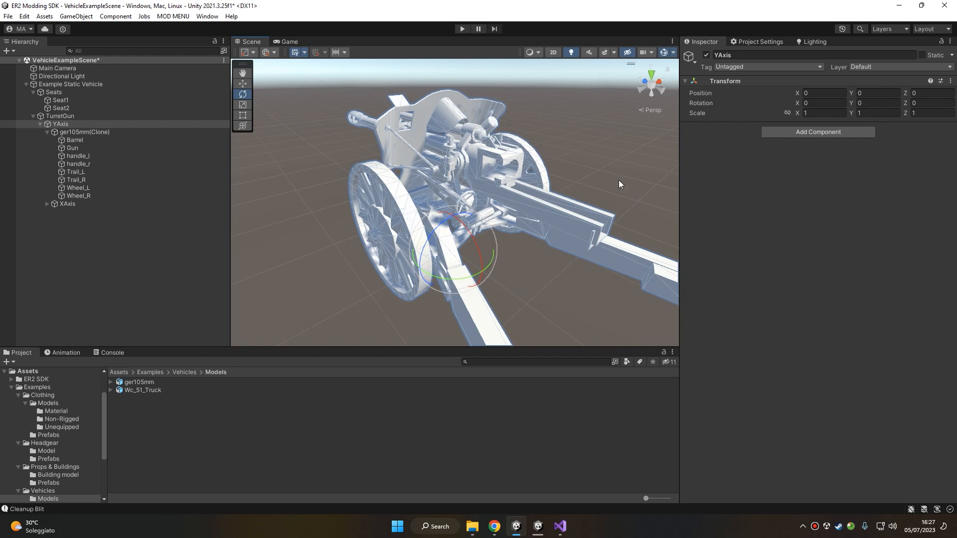
Step: Try Y Axis Bond values of 180 and 139 on TurretGun, and reset the bond to 0
left_click(69, 116)
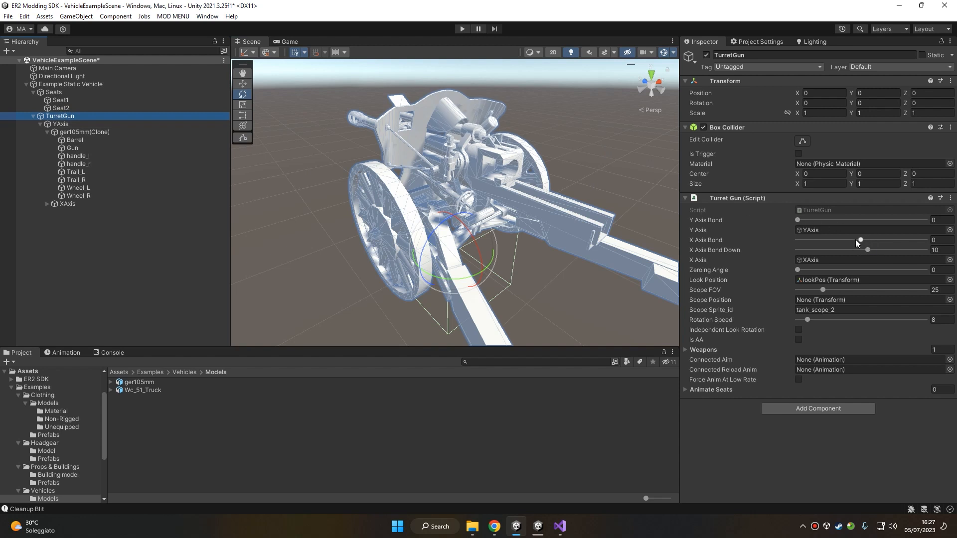
mouse_move(713, 221)
left_click_drag(799, 219, 938, 234)
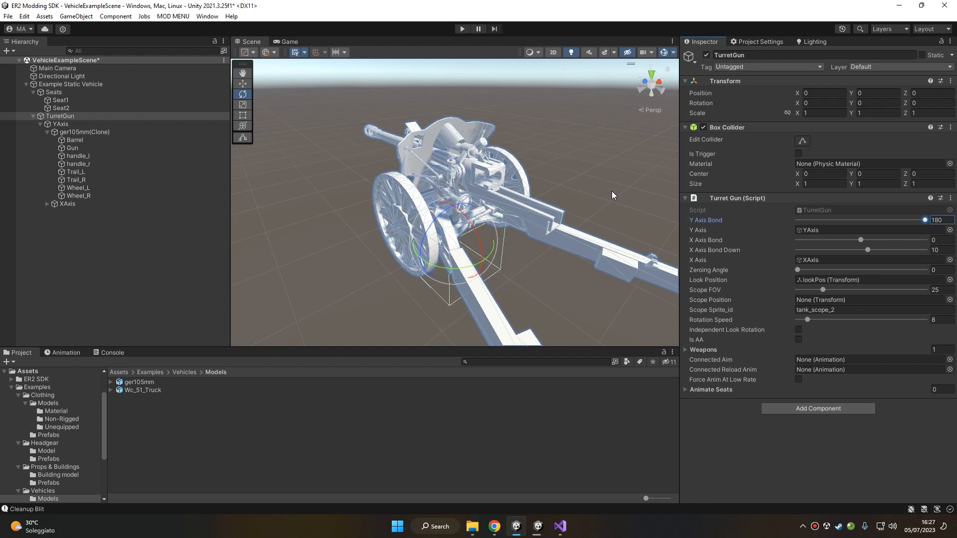
left_click_drag(919, 221, 895, 220)
left_click_drag(535, 177, 438, 237, "alt")
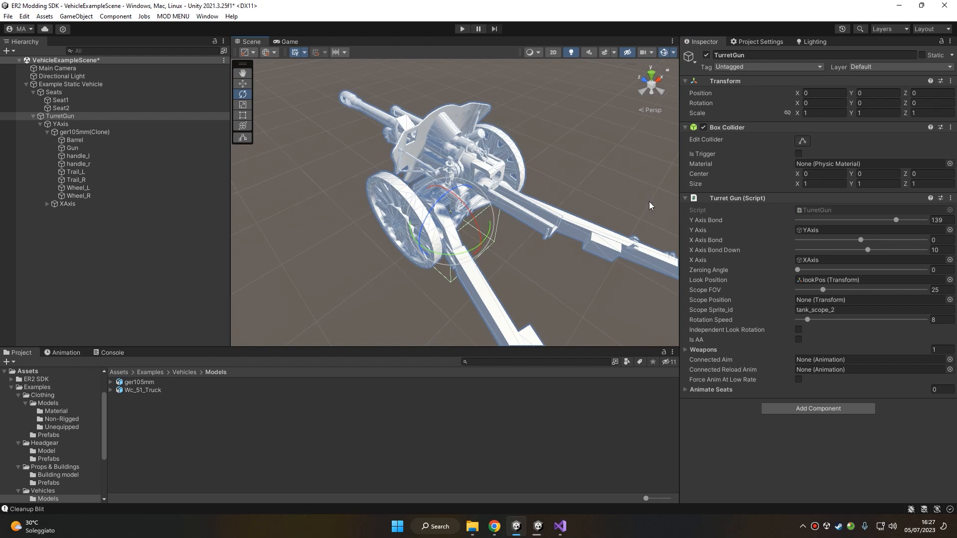
left_click(938, 220)
type("0")
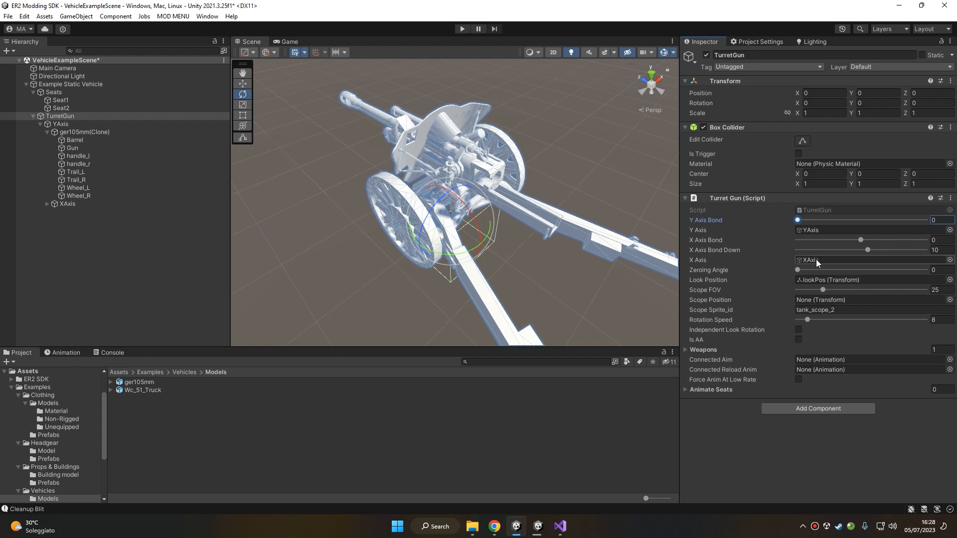
Step: Raise the turret's XAxis object from ground level to the gun's elevation pivot, working from a side view
left_click(82, 204)
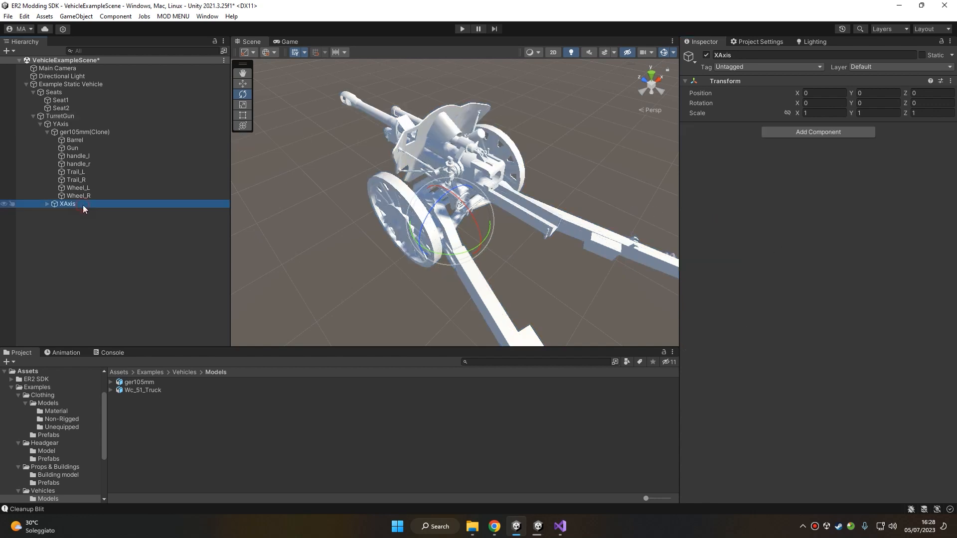
key("w")
left_click_drag(479, 172, 516, 170, "alt")
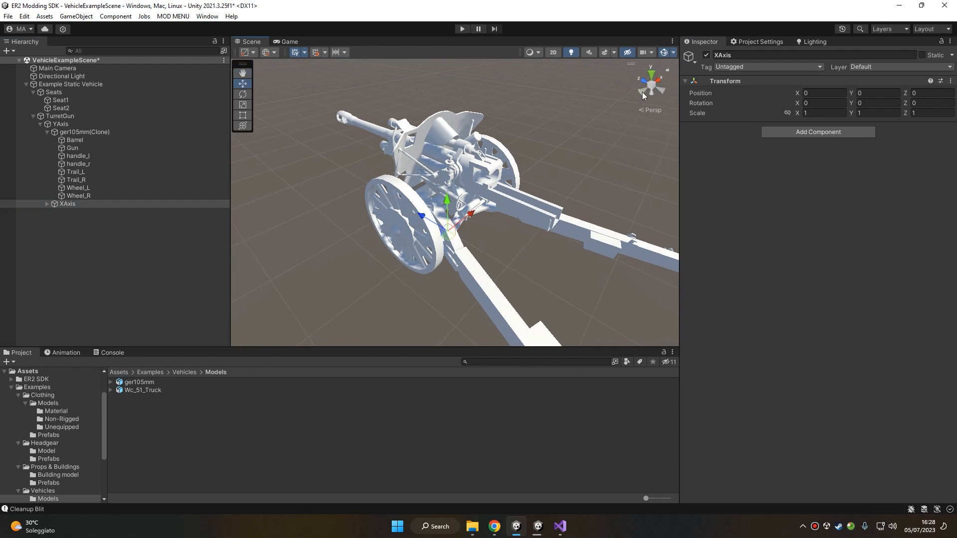
scroll(506, 220, "up", 7)
left_click_drag(474, 296, 500, 233, "alt")
scroll(486, 236, "down", 3)
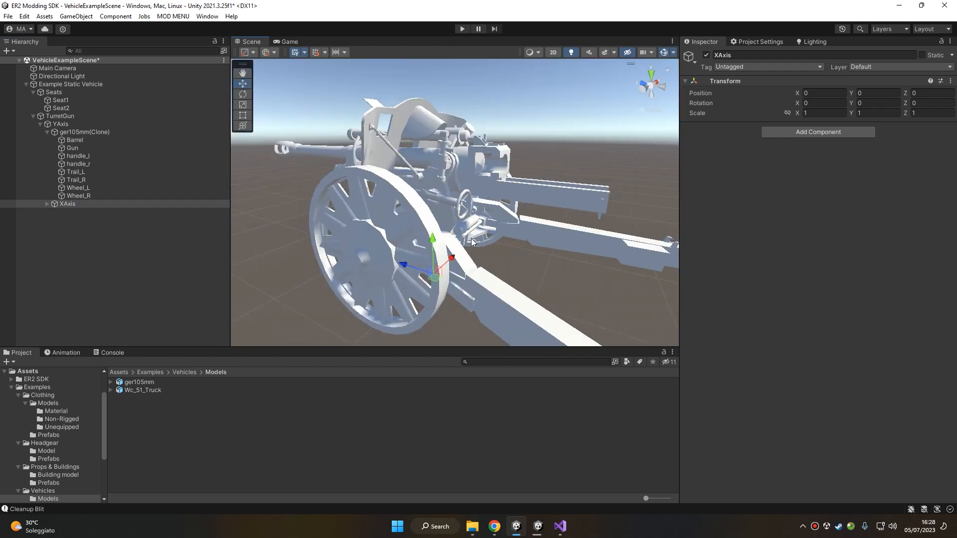
left_click(645, 87)
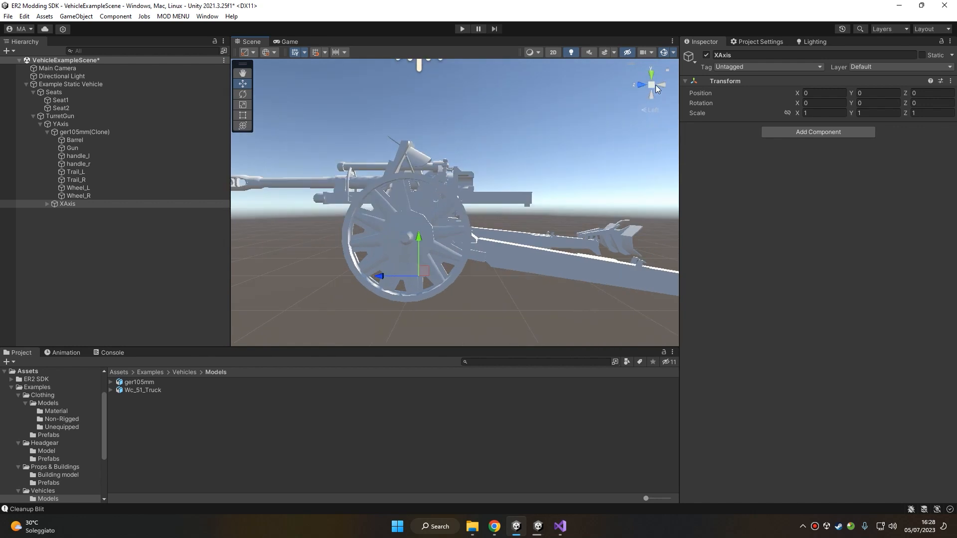
left_click_drag(424, 271, 465, 191)
Step: Refine the XAxis object's position on the gun's elevation pivot to about Y 1.185 and Z -0.286
left_click_drag(465, 191, 352, 277, "alt")
scroll(429, 234, "up", 5)
left_click_drag(429, 234, 483, 207, "alt")
middle_click_drag(482, 207, 477, 286)
left_click_drag(477, 286, 471, 244, "alt")
scroll(471, 244, "up", 3)
left_click_drag(528, 260, 494, 234, "alt")
left_click_drag(421, 238, 452, 232)
left_click_drag(382, 201, 490, 226, "alt")
Step: Try rotating XAxis around its new pivot and undo the rotation
key("e")
left_click_drag(427, 181, 378, 218, "alt")
key("ctrl+z")
key("w")
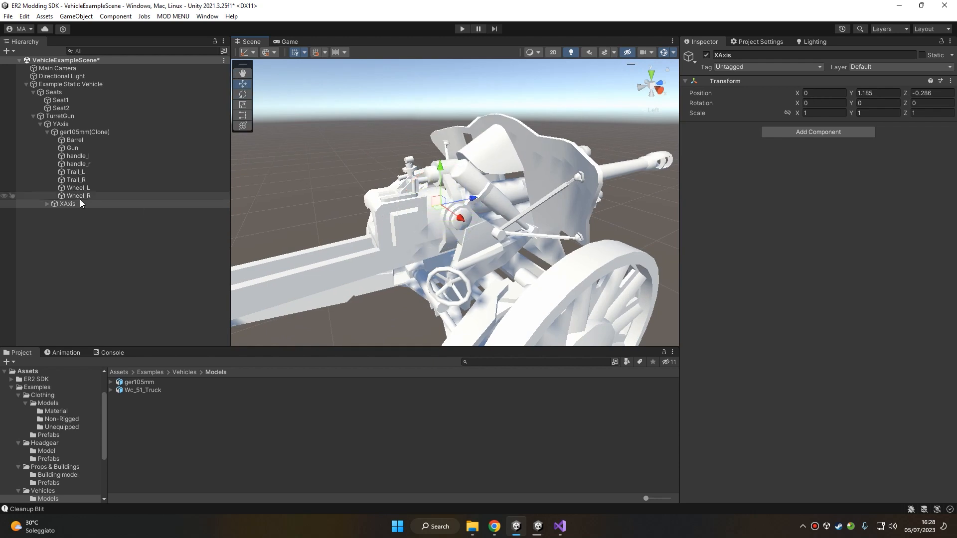
Step: Expand XAxis and move the Barrel and Gun parts out of ger105mm(Clone) into it
left_click(47, 203)
left_click(613, 170)
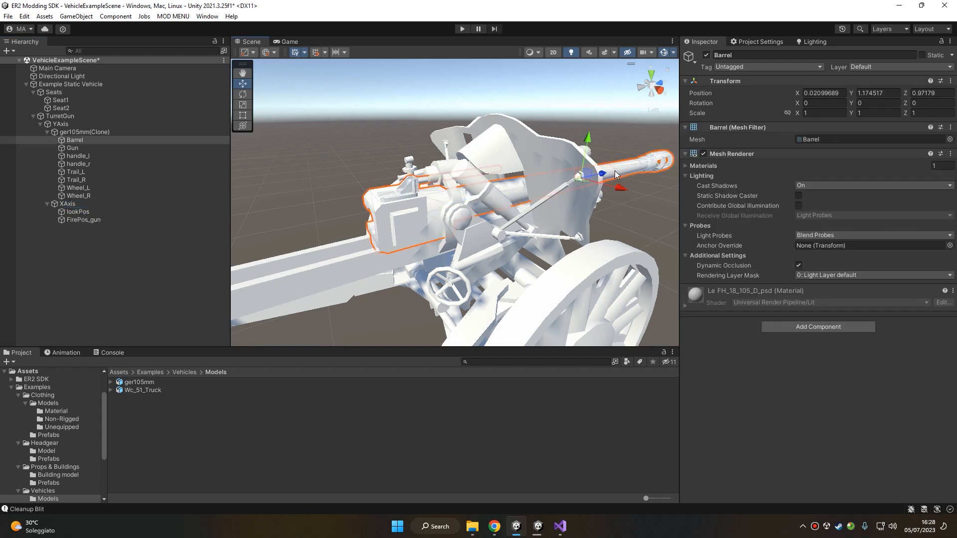
left_click(94, 148, "ctrl")
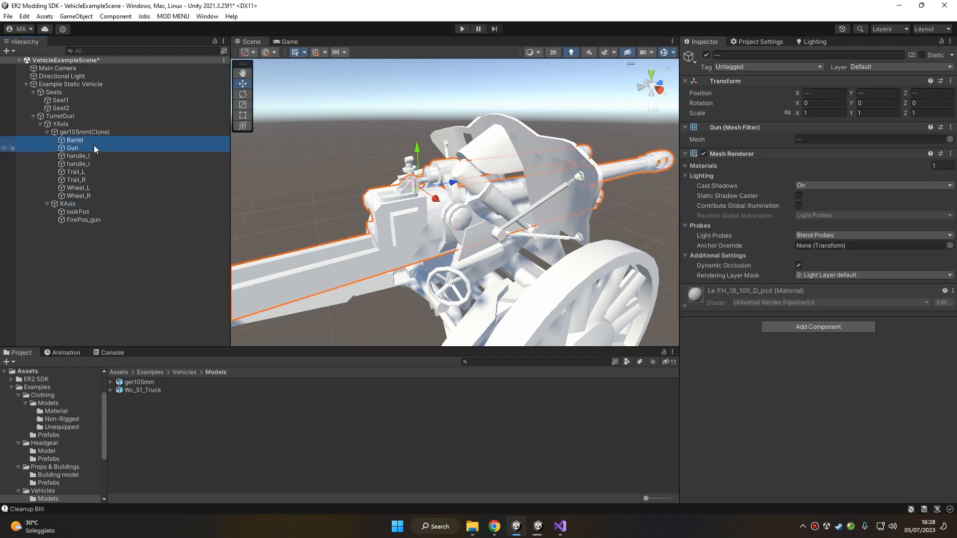
scroll(399, 251, "down", 5)
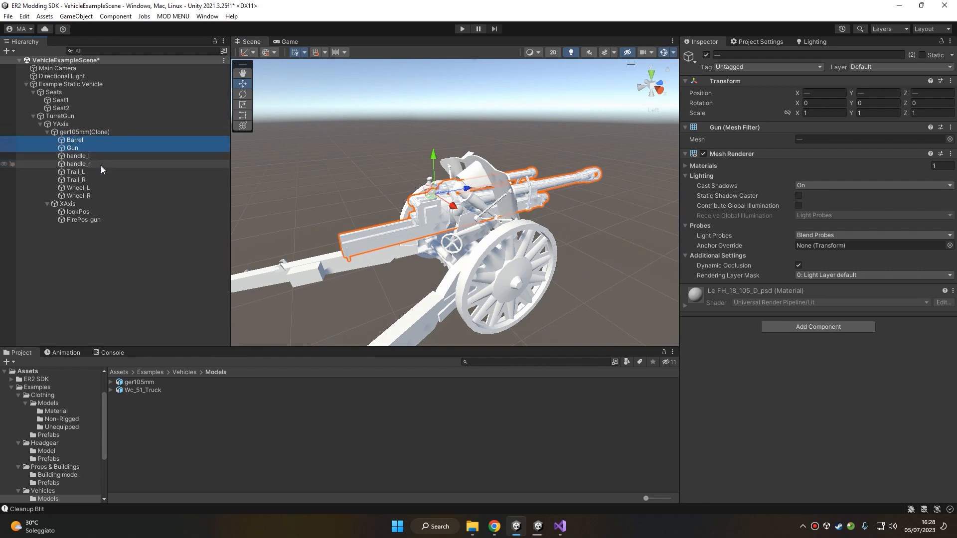
left_click_drag(79, 144, 70, 205)
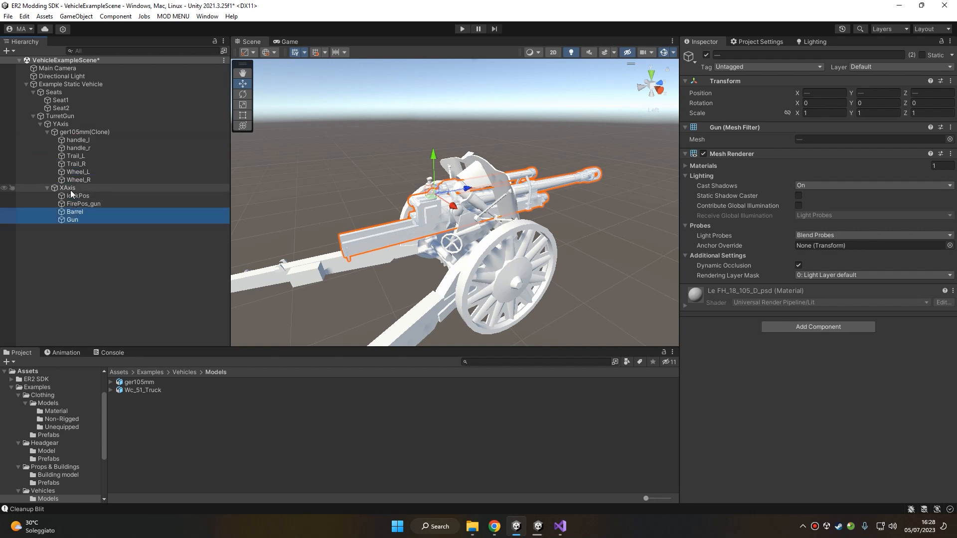
Step: Try rotating XAxis to test how the attached Barrel and Gun elevate
left_click(72, 188)
scroll(509, 211, "up", 3)
key("e")
left_click_drag(427, 171, 377, 193)
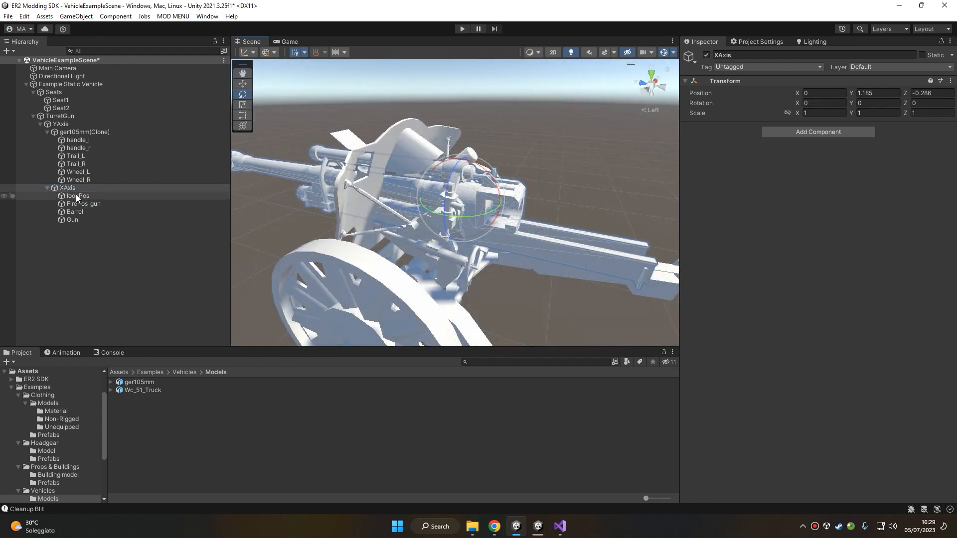
Step: Move lookPos to the gun shield's sight area, at about X -0.369, Y 0.261, Z 0.484
left_click(76, 195)
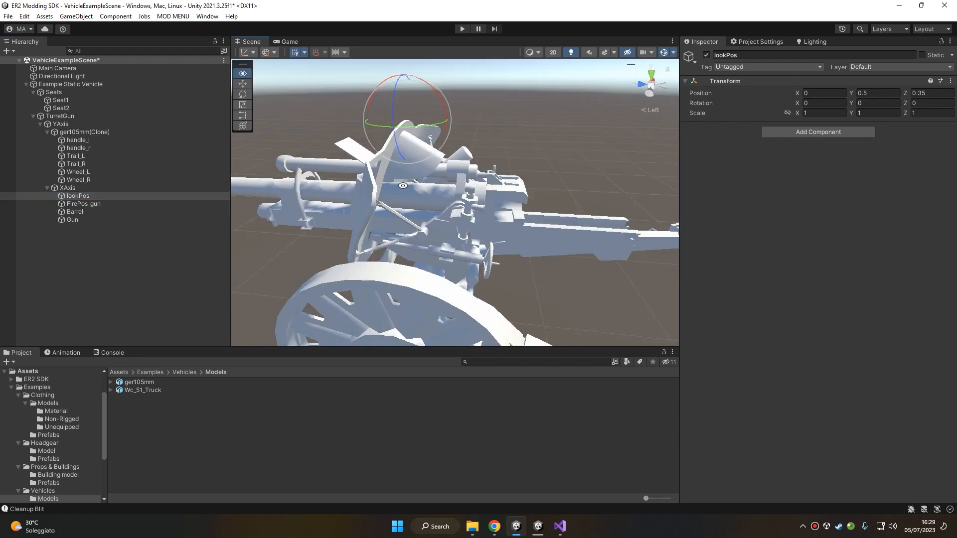
left_click_drag(518, 184, 543, 199, "alt")
key("w")
left_click_drag(473, 202, 427, 221)
left_click_drag(427, 222, 498, 185, "alt")
left_click_drag(498, 185, 446, 186, "alt")
left_click_drag(563, 194, 442, 215, "alt")
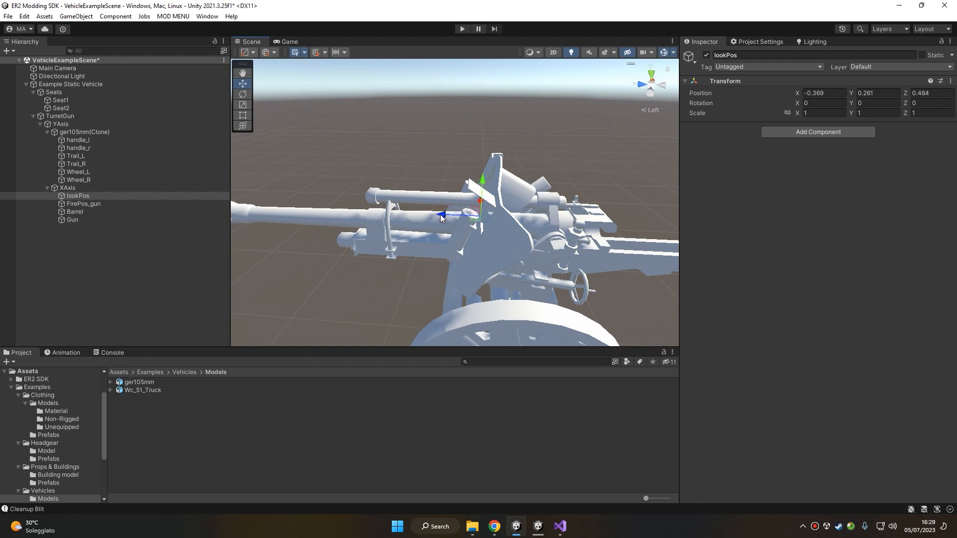
Step: Move FirePos_gun to the tip of the barrel's muzzle, at about X 0.007, Y -0.017, Z 2.705
left_click(84, 204)
left_click_drag(498, 180, 565, 173, "alt")
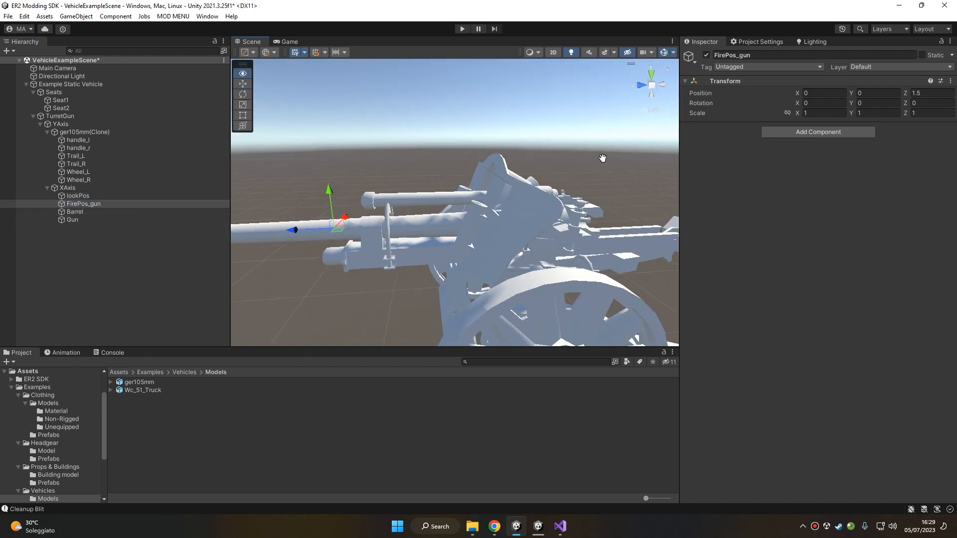
middle_click_drag(566, 173, 559, 173)
left_click_drag(558, 173, 305, 220, "alt")
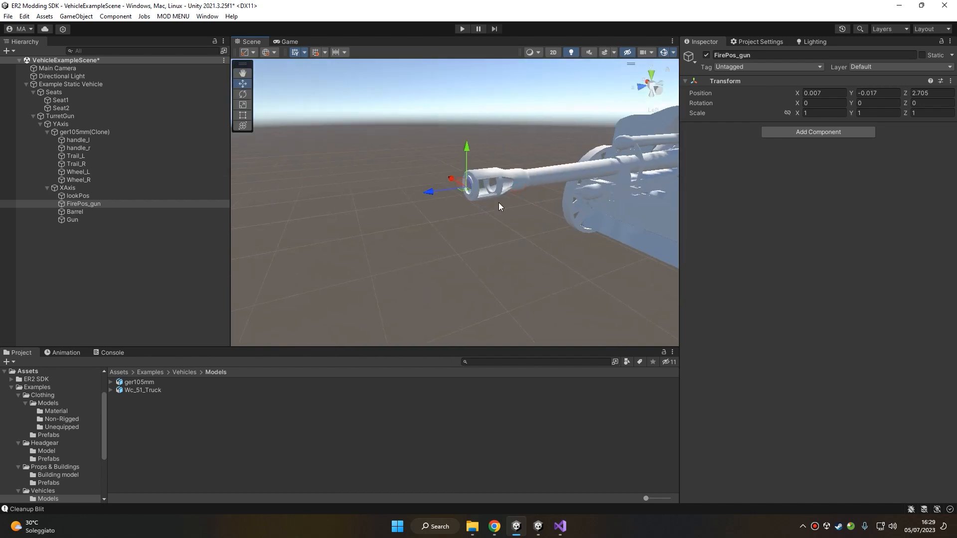
left_click_drag(533, 210, 441, 193, "alt")
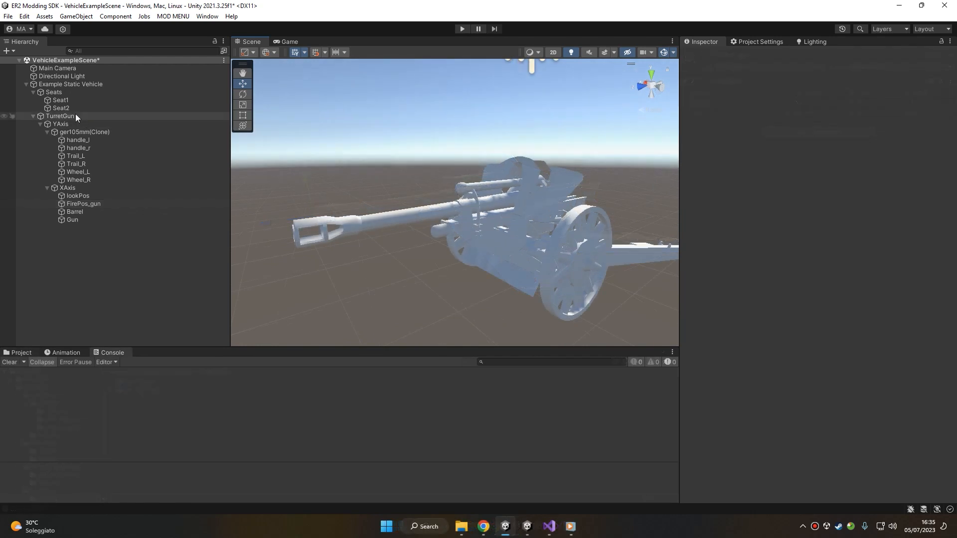
Step: Examine TurretGun's Box Collider around the gun and compare it with the colliders on Example Static Vehicle
left_click(60, 117)
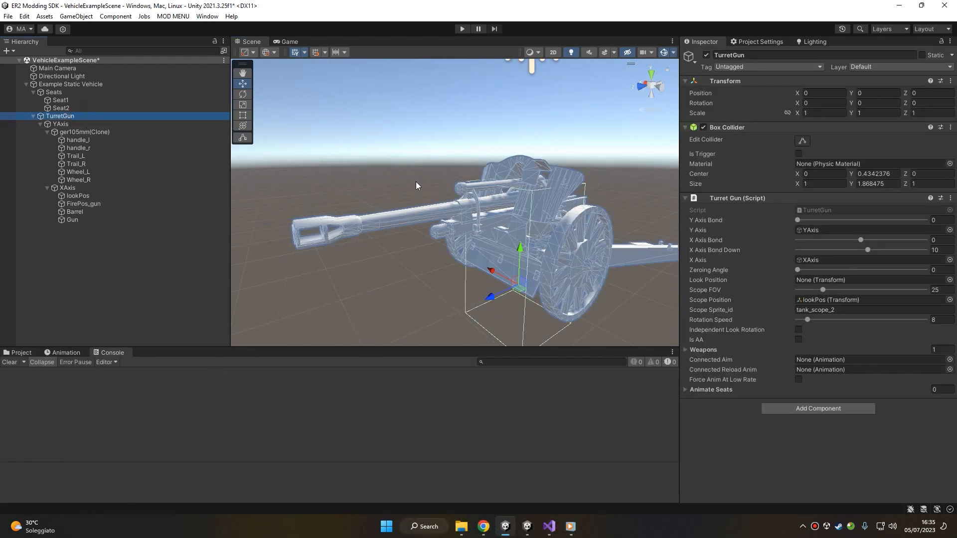
key("f")
left_click_drag(478, 220, 516, 273, "alt")
left_click(798, 142)
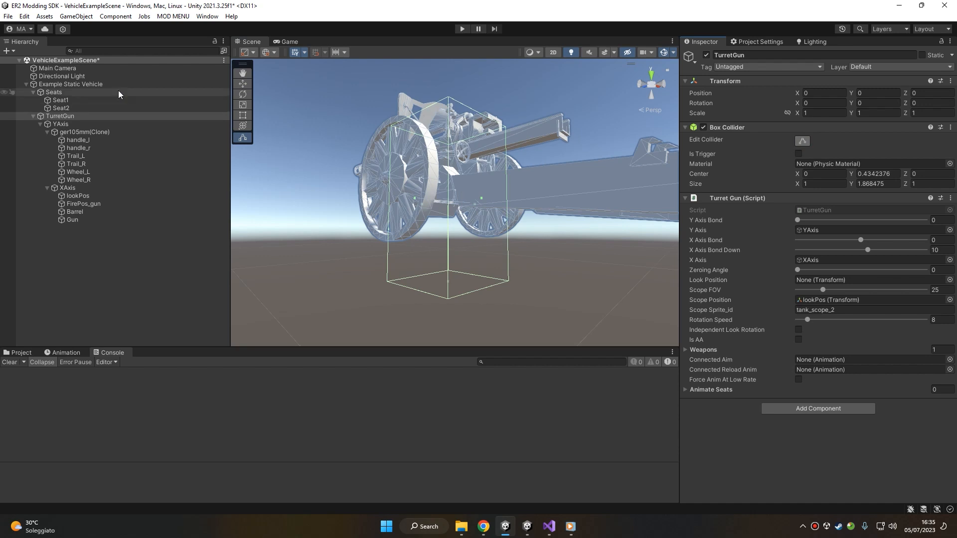
left_click(70, 84)
scroll(867, 266, "down", 12)
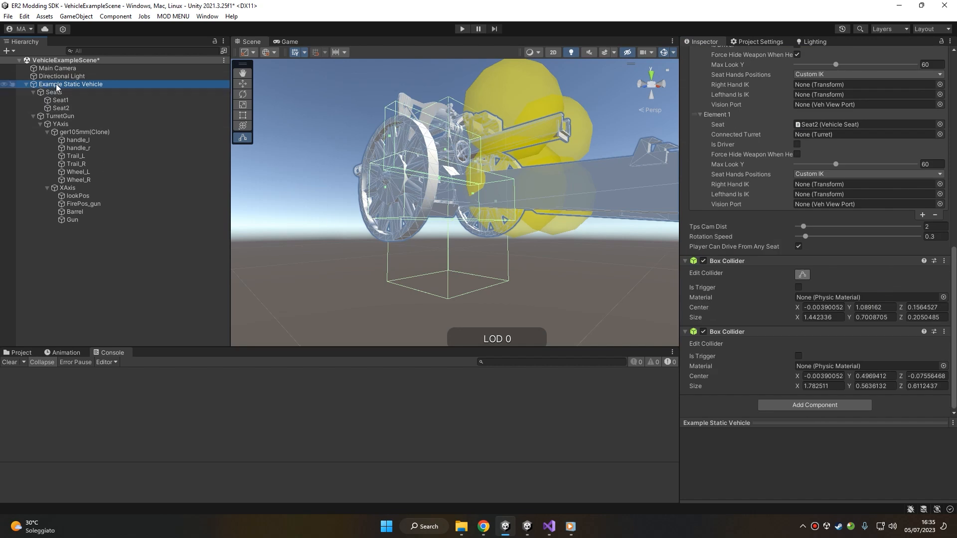
Step: Remove the Box Collider component from TurretGun
left_click(53, 117)
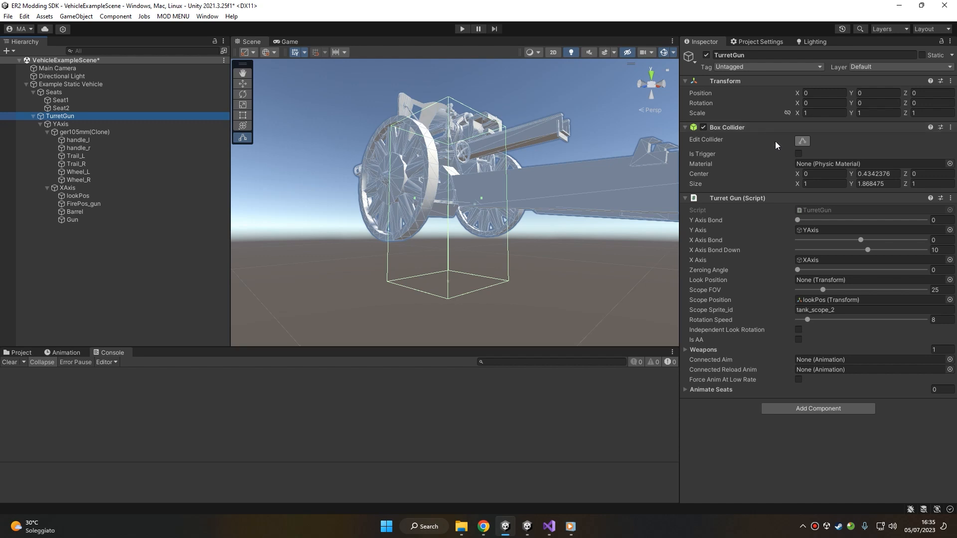
left_click_drag(371, 169, 386, 221, "alt")
left_click(950, 128)
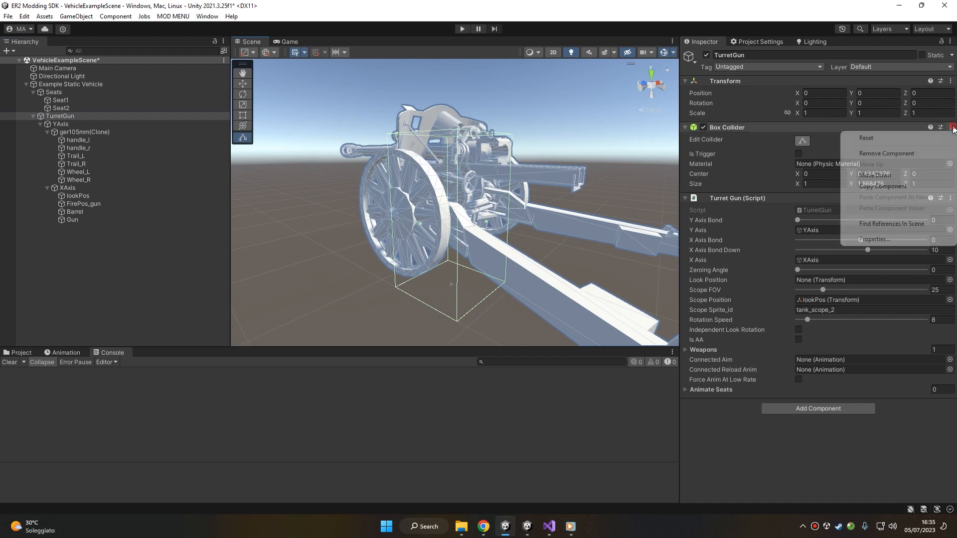
left_click(875, 154)
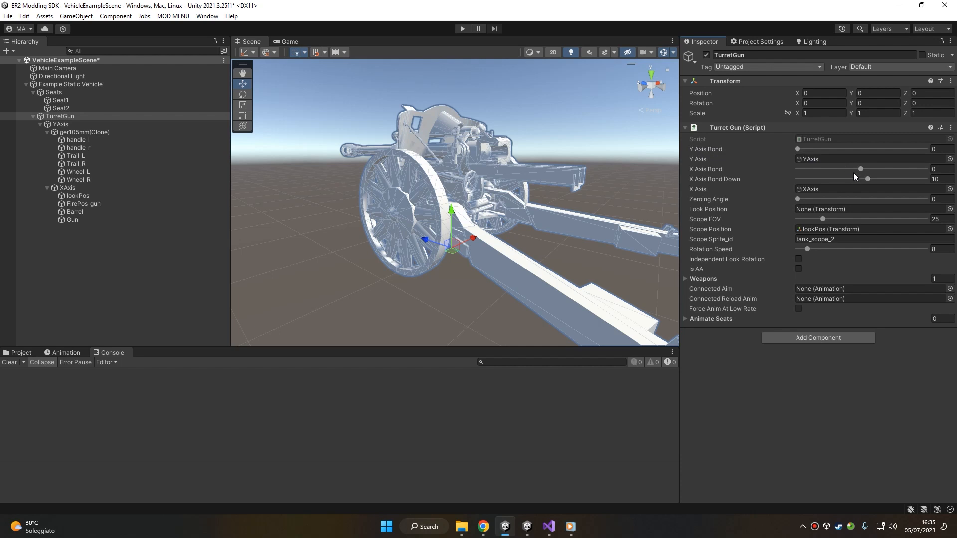
Step: Set TurretGun's X Axis Bond to 25
left_click_drag(471, 183, 603, 187, "alt")
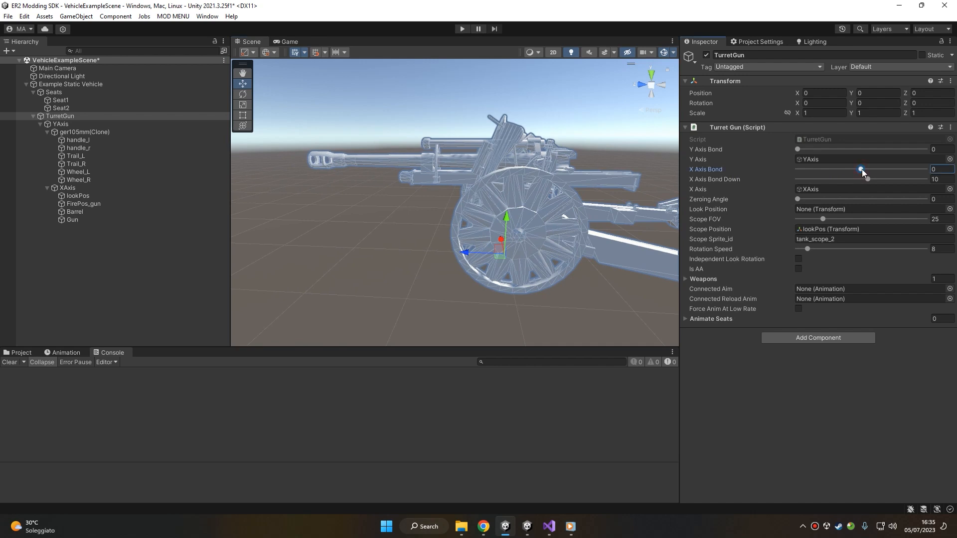
left_click(940, 169)
type("2")
Step: Try X rotation values such as 10 on XAxis to test the barrel's elevation limits, and undo them
left_click(79, 124)
left_click(80, 189)
key("e")
left_click_drag(576, 135, 533, 160, "alt")
left_click_drag(797, 104, 603, 118)
type("0")
left_click_drag(821, 102, 847, 109)
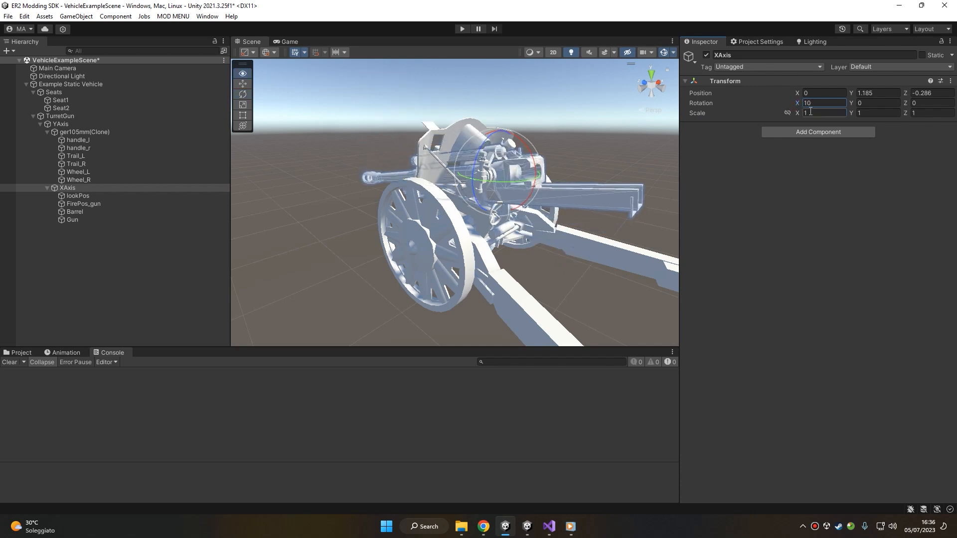
left_click_drag(513, 150, 655, 111, "alt")
left_click_drag(529, 135, 691, 171, "alt")
key("ctrl+z")
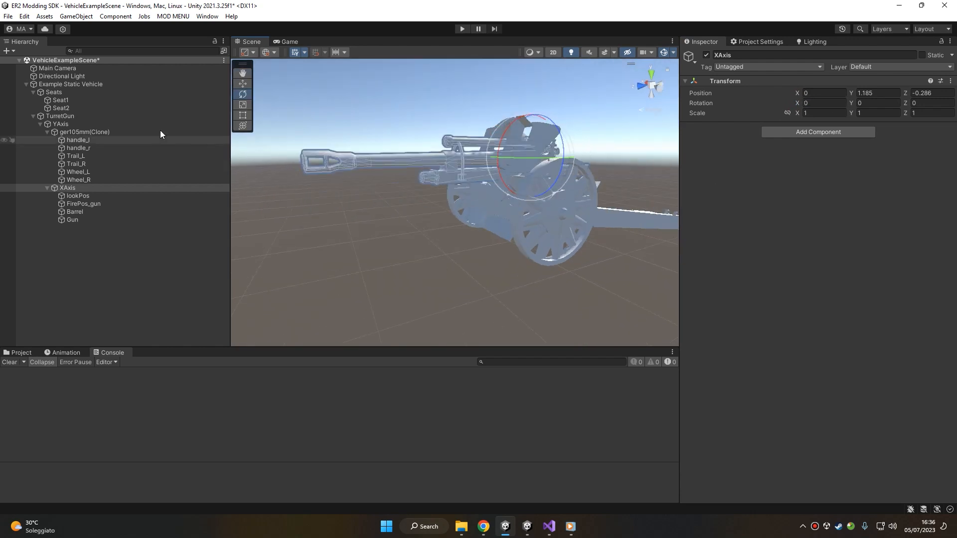
Step: Set TurretGun's X Axis Bond Down to 5
left_click(76, 116)
left_click(928, 178)
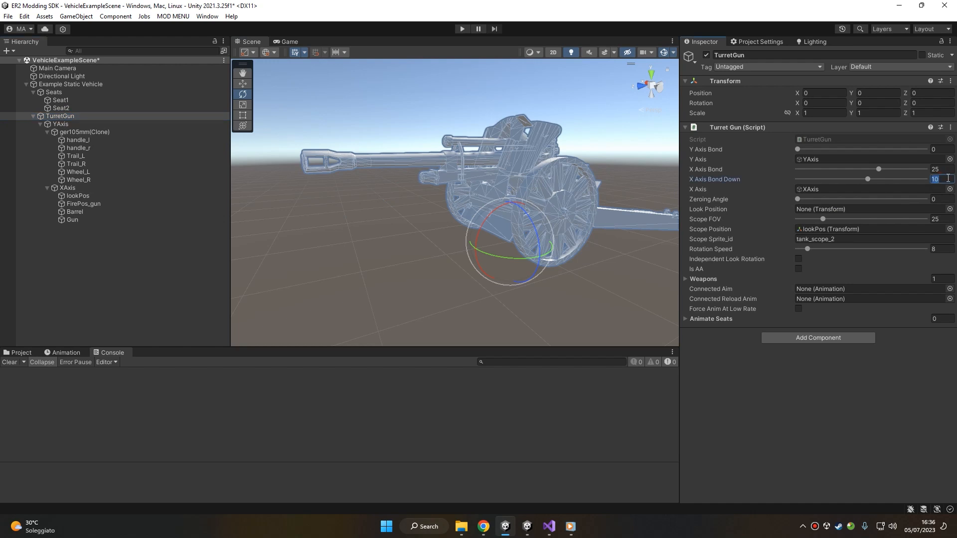
type("5")
key("Return")
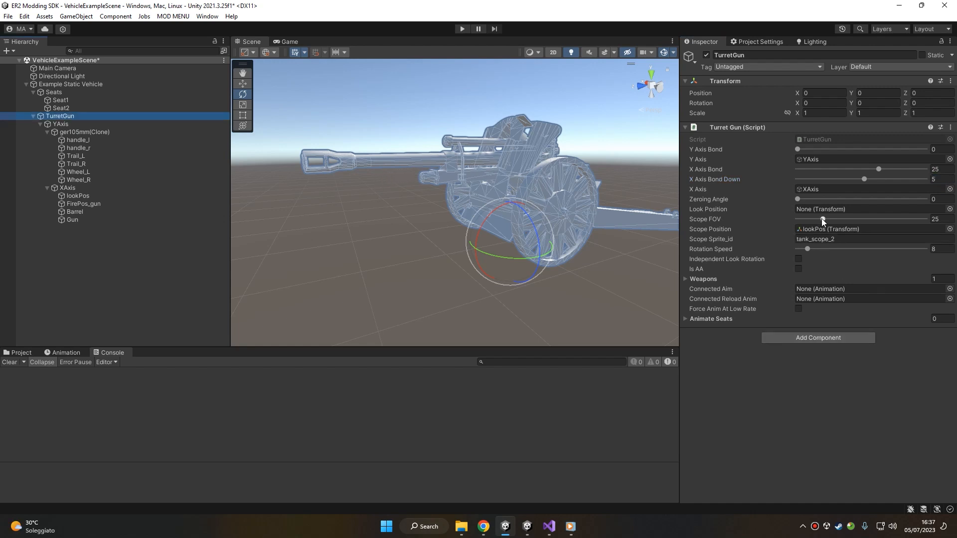
Step: Examine the gun in the scene and check which transform TurretGun uses as its Scope Position
scroll(599, 205, "up", 4)
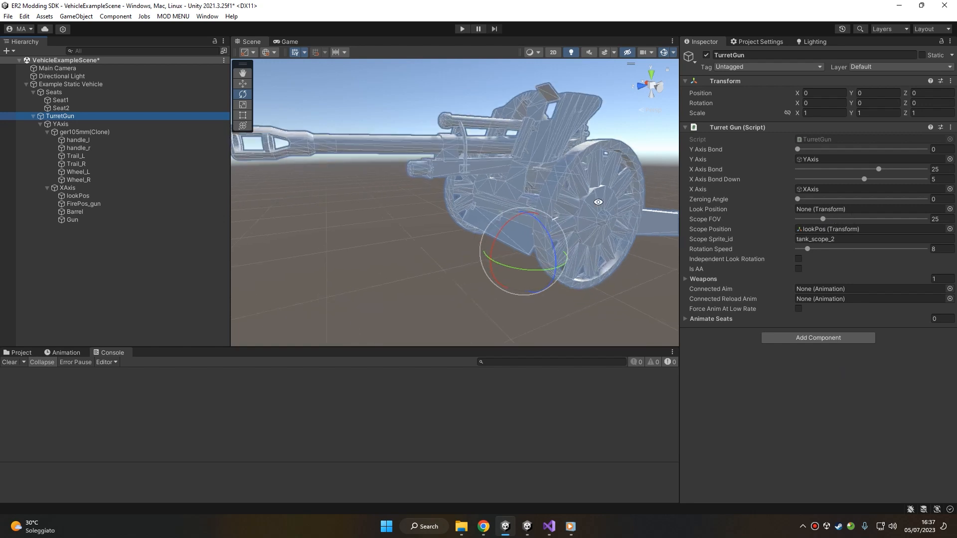
left_click_drag(599, 203, 569, 236, "alt")
scroll(569, 236, "down", 4)
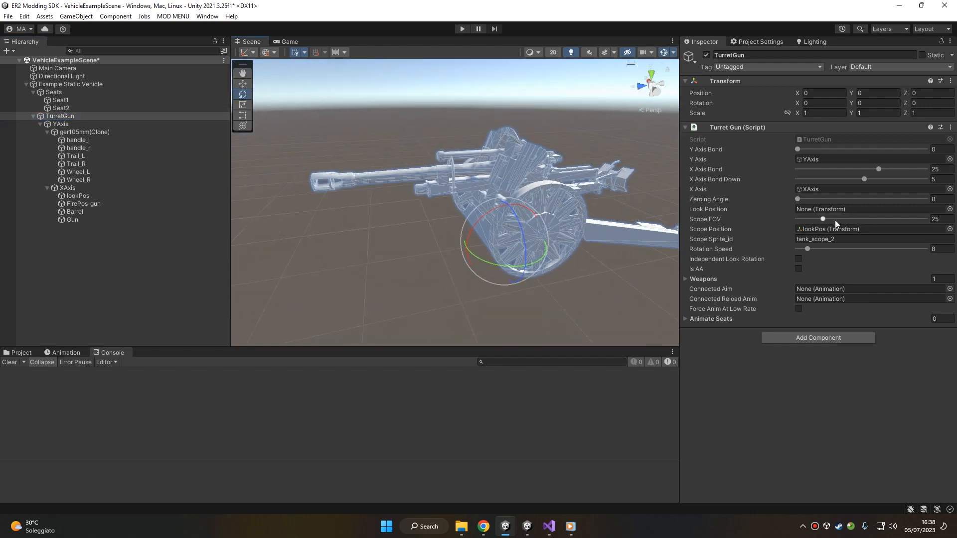
left_click(824, 229)
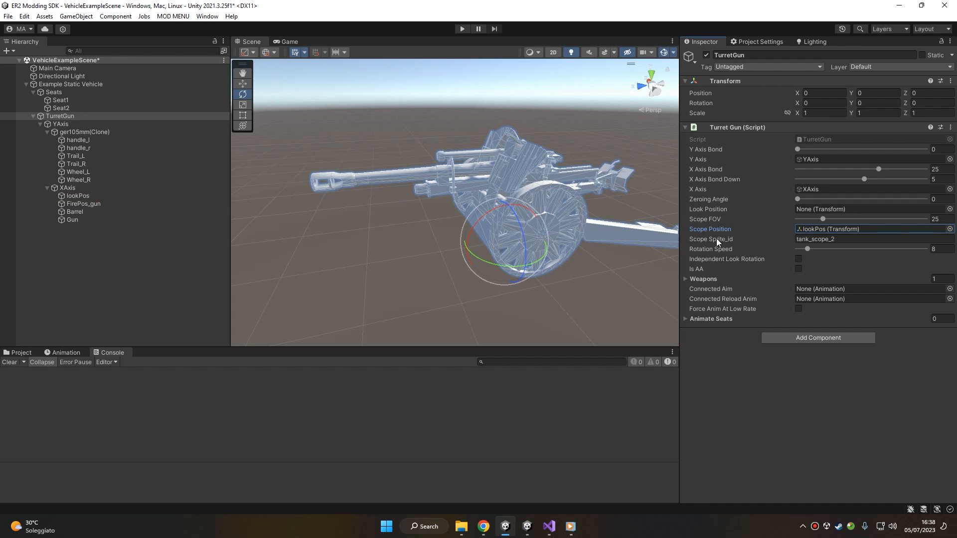
Step: Look up the possible vehicle turret scope sprite values for TurretGun's Scope Sprite_id in the Google Docs string tables
left_click(870, 238)
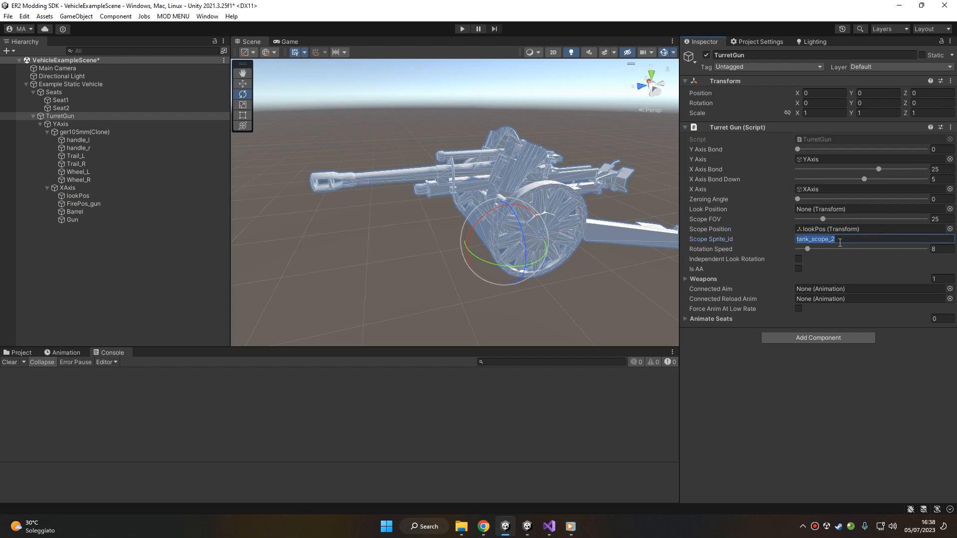
left_click(477, 531)
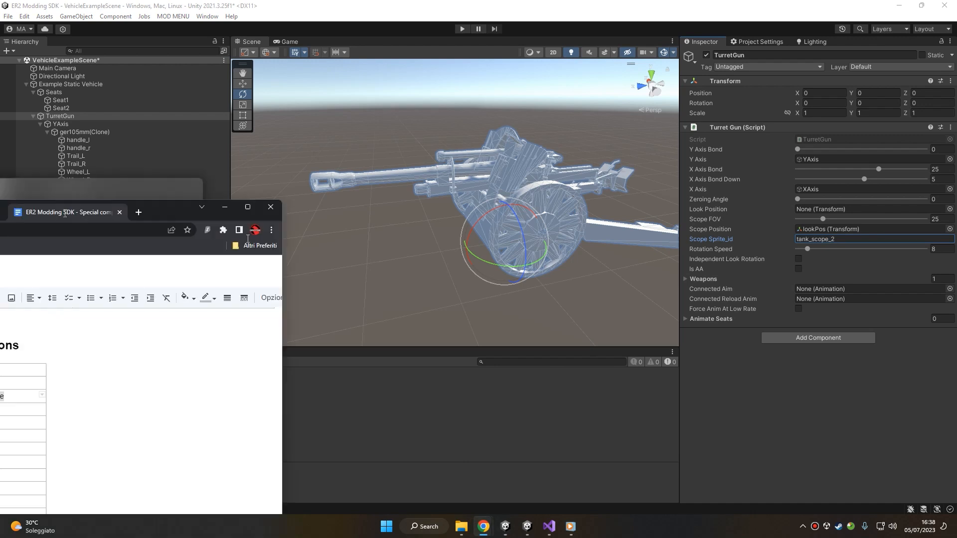
scroll(489, 252, "down", 8)
scroll(489, 253, "down", 3)
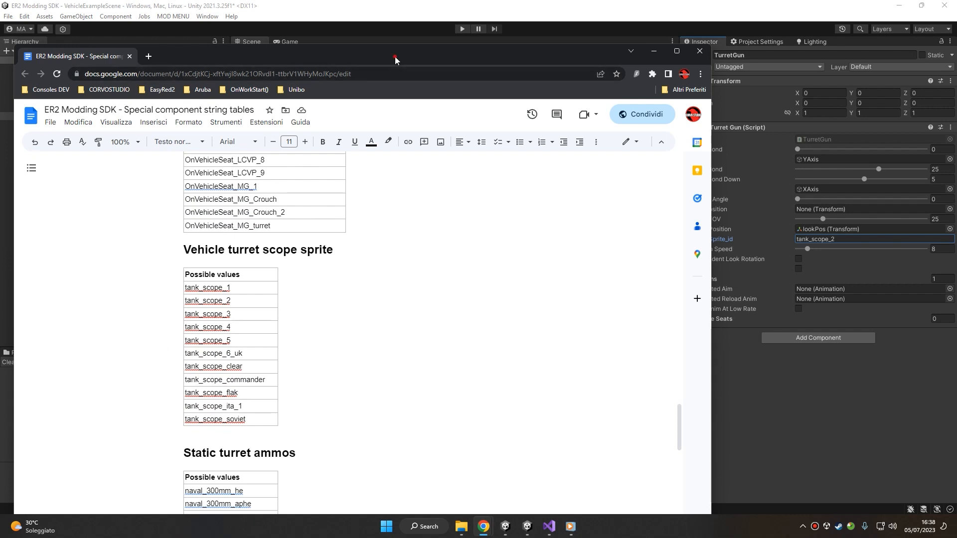
left_click_drag(395, 60, 0, 90)
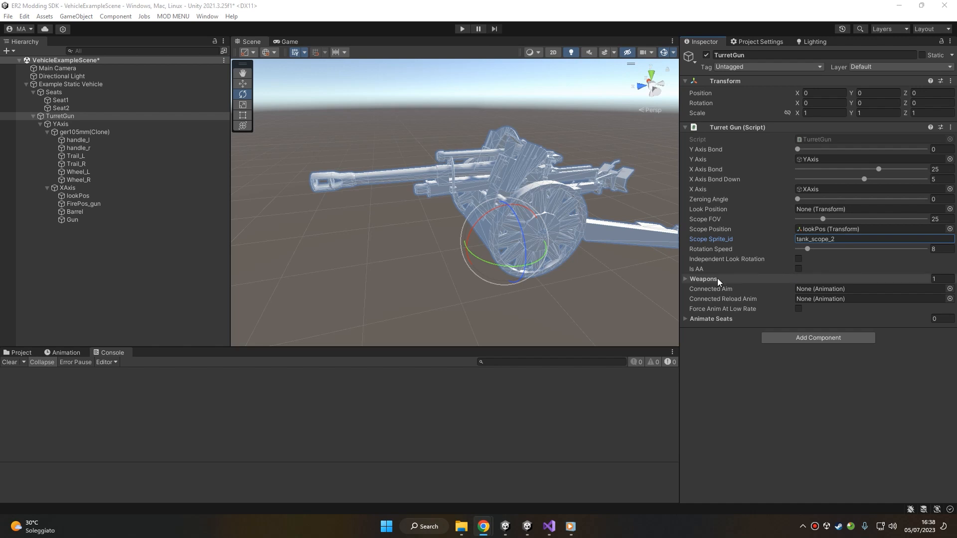
Step: Expand TurretGun's weapon element and examine the bullet IDs and start ammo counts of its ammo entries
left_click(700, 280)
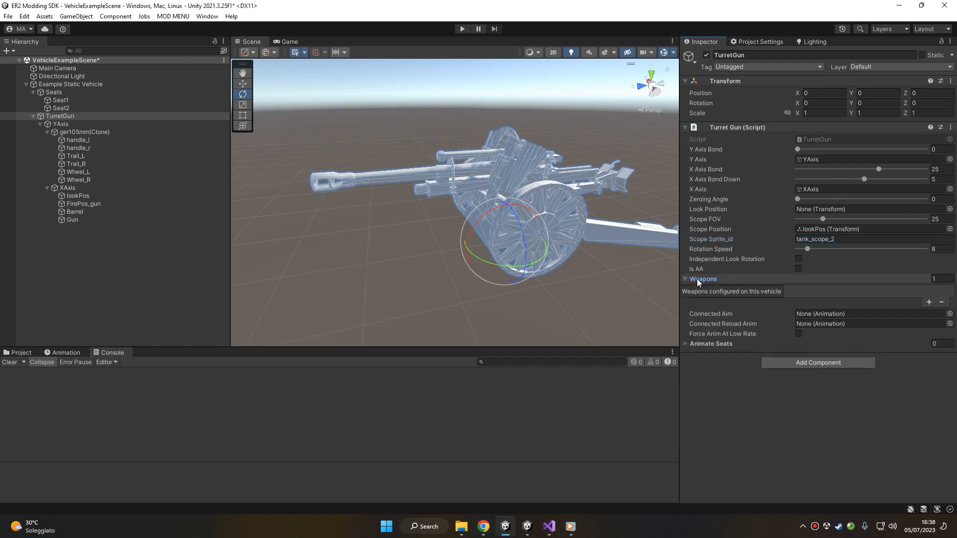
left_click(731, 293)
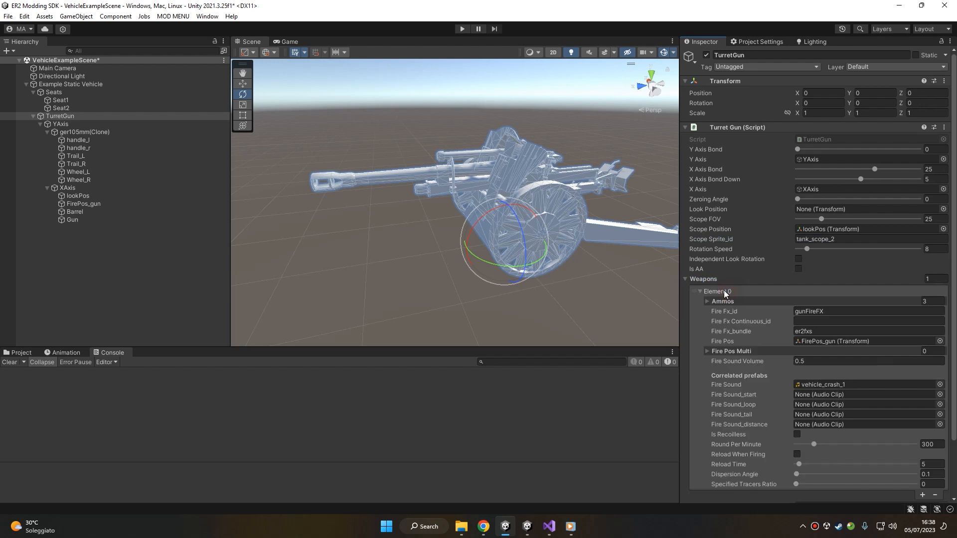
scroll(724, 249, "down", 3)
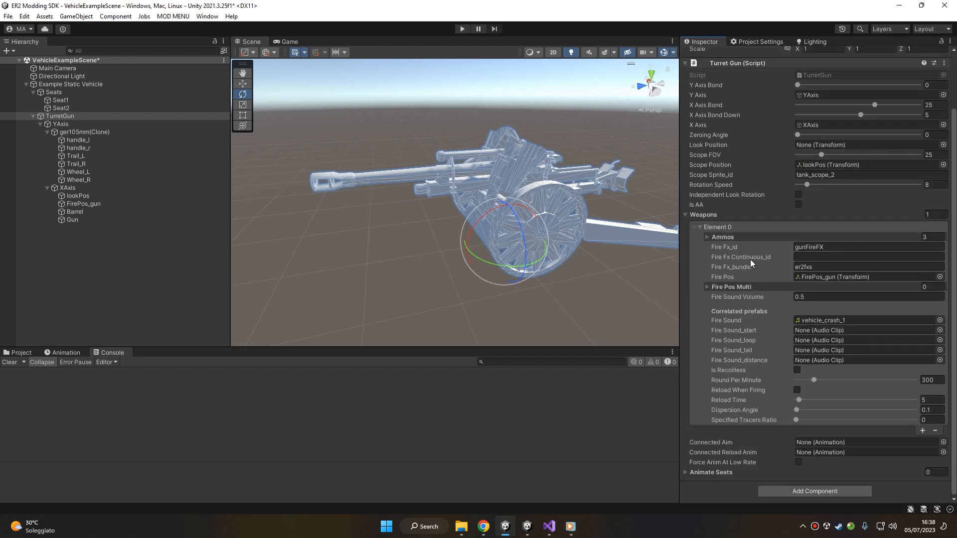
left_click(737, 237)
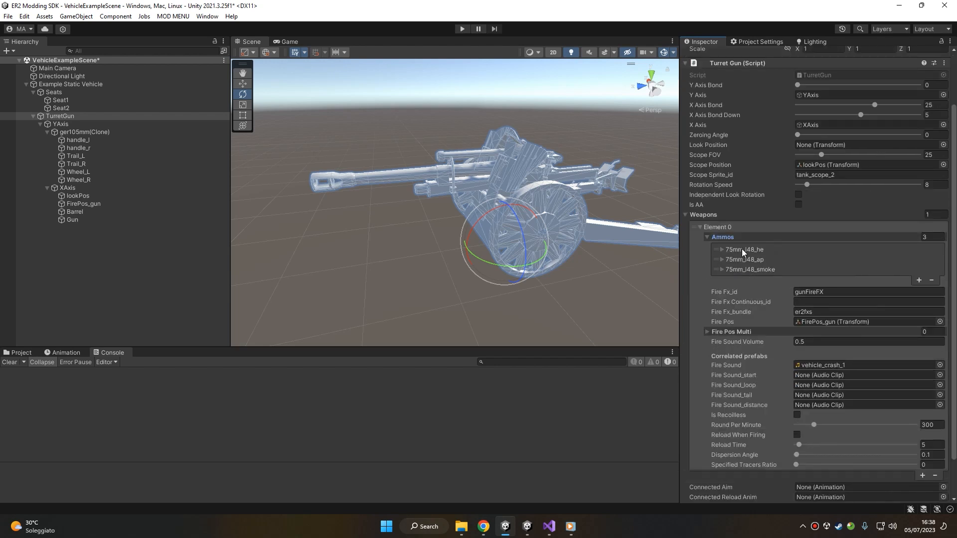
left_click(743, 249)
scroll(747, 248, "down", 2)
left_click(750, 252)
left_click(750, 309)
scroll(767, 207, "down", 2)
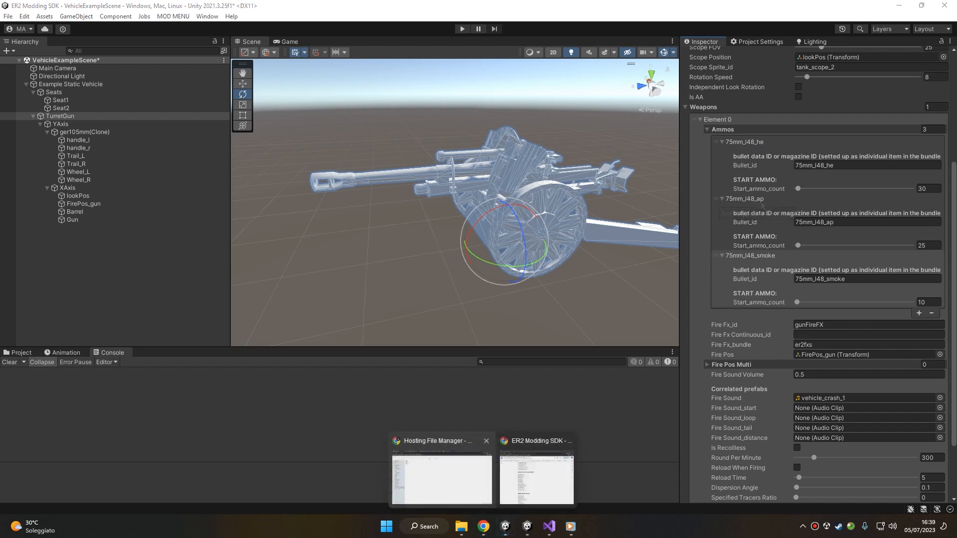
Step: Look up the allowed bullet IDs under Static turret ammos in the Google Docs string tables
left_click(536, 478)
scroll(446, 279, "down", 10)
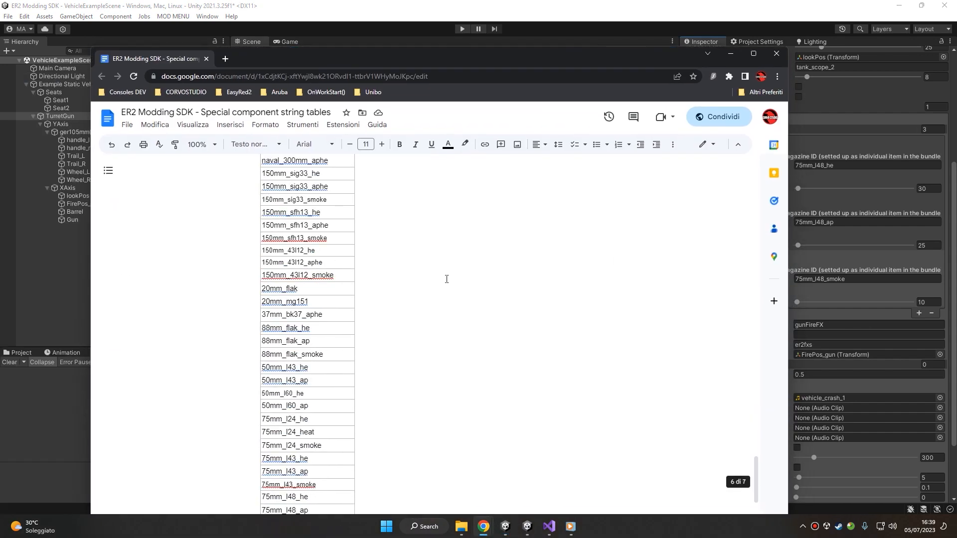
scroll(447, 279, "up", 3)
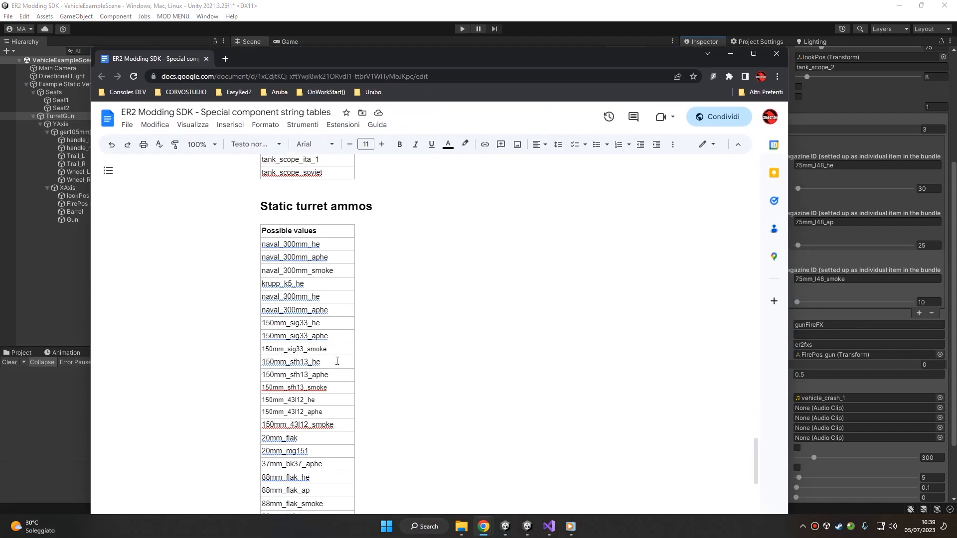
left_click(278, 295)
left_click(279, 335)
left_click(281, 387)
left_click(285, 413)
left_click_drag(436, 55, 0, 112)
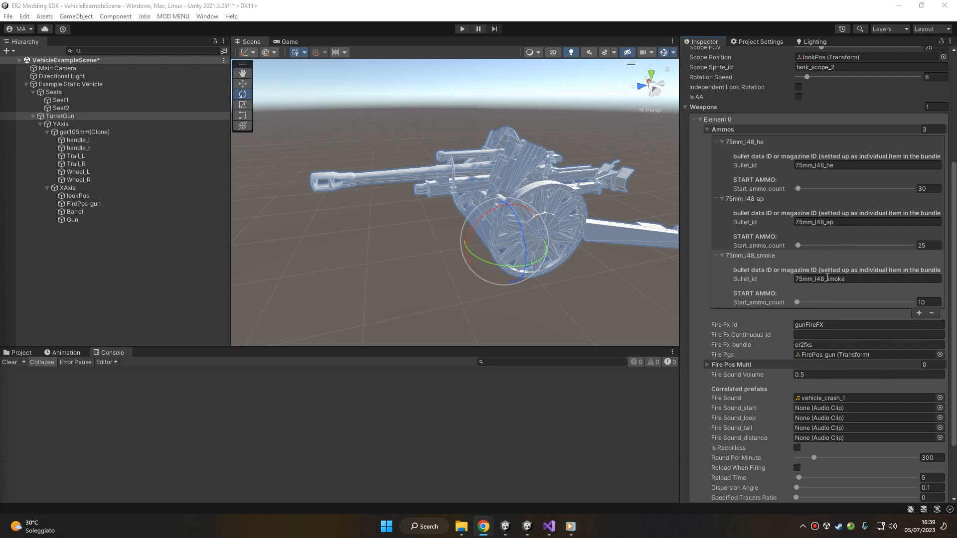
Step: Check the weapon's Fire Pos Multi list and locate the transform used as its Fire Pos in the gun's hierarchy
left_click(713, 129)
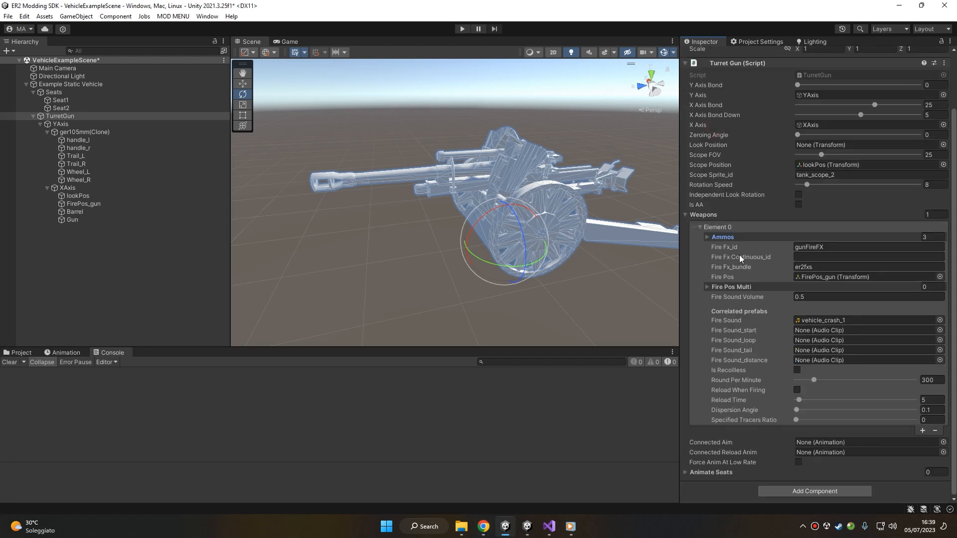
left_click(742, 288)
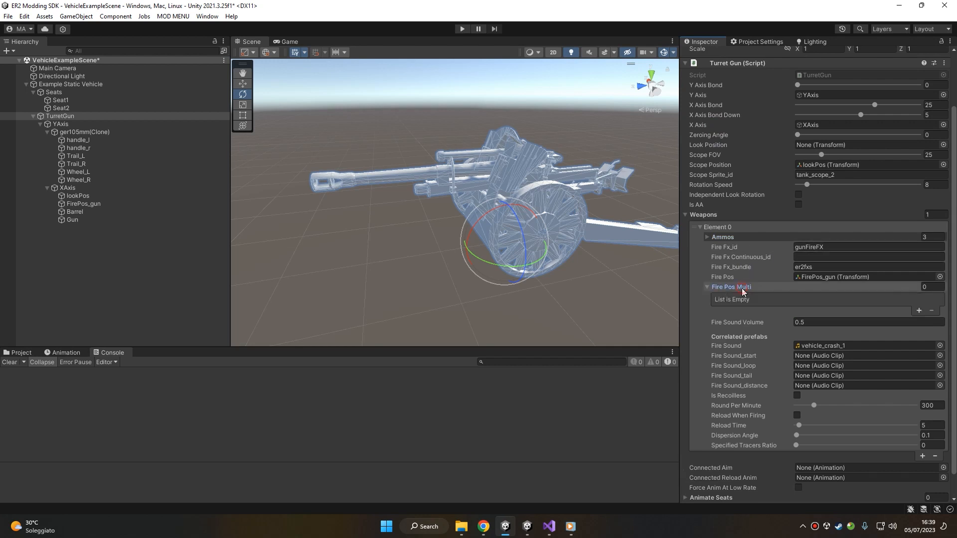
left_click(742, 287)
left_click(807, 277)
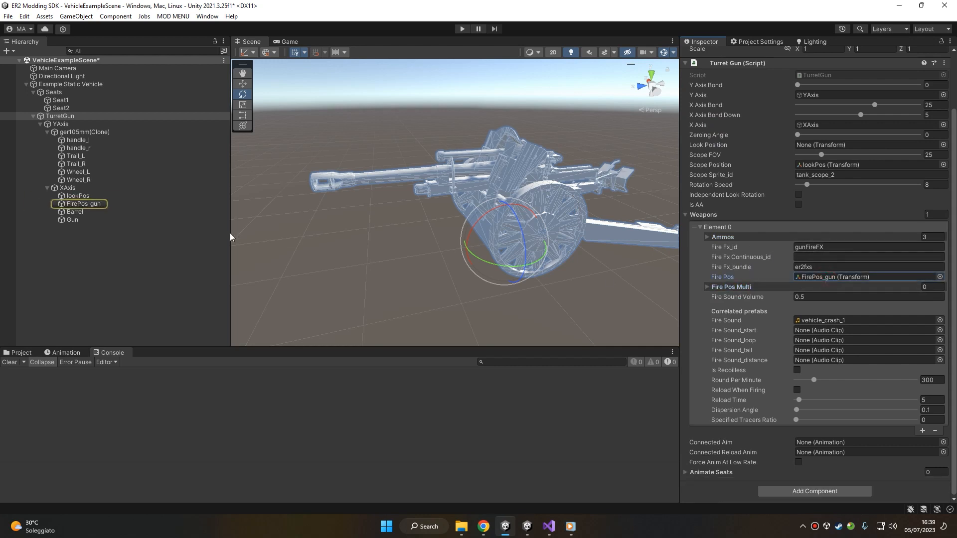
left_click(115, 205)
left_click(541, 191)
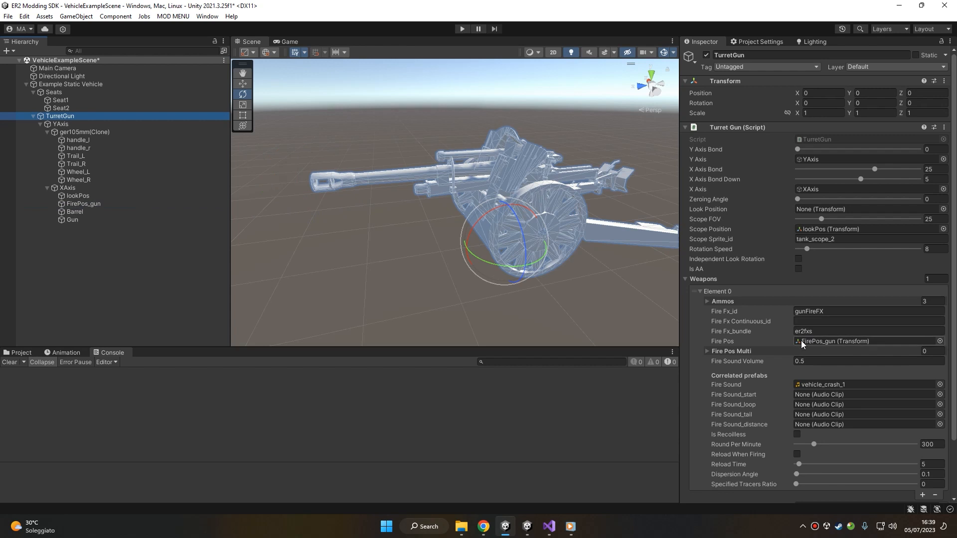
Step: Review the weapon's fire sound, recoil, rate of fire and reload settings, and reopen its Ammos list
scroll(830, 326, "down", 3)
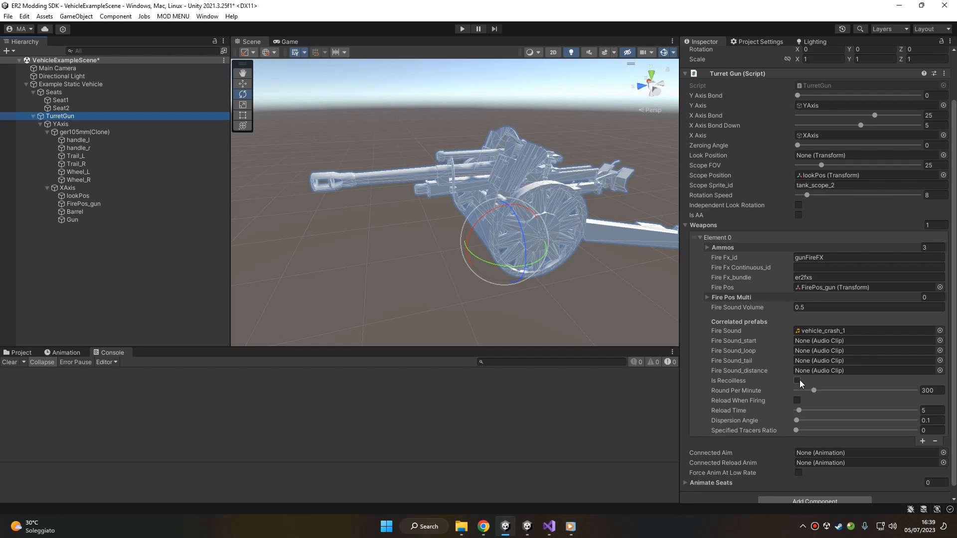
left_click(743, 248)
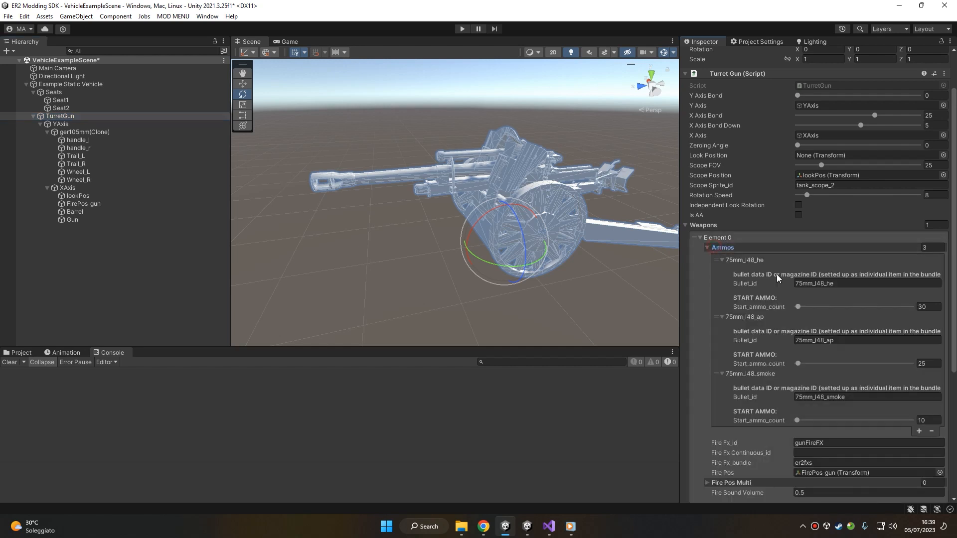
left_click(737, 248)
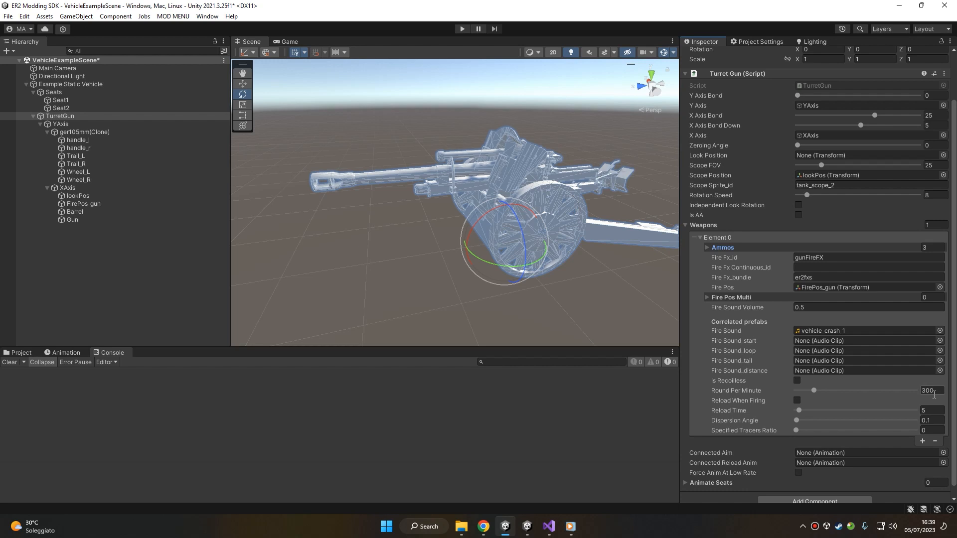
left_click(731, 247)
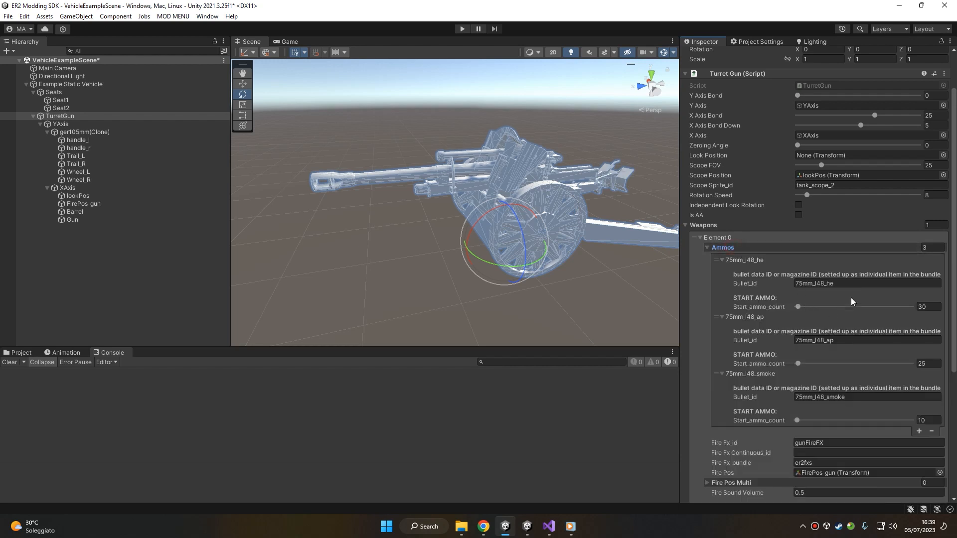
Step: Compare the compatible ammo table with the Static turret ammos table in the Google Docs string tables
left_click_drag(0, 104, 182, 65)
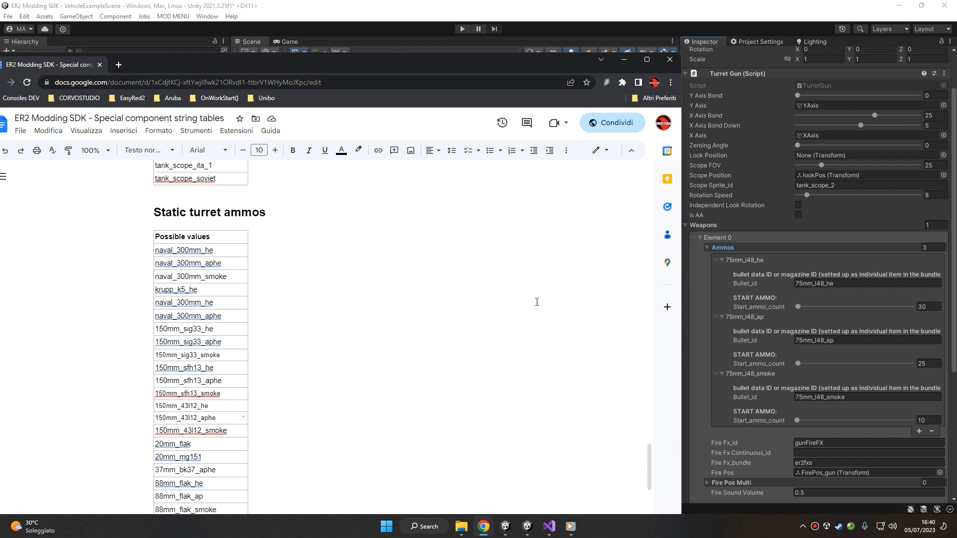
scroll(587, 337, "up", 15)
scroll(367, 294, "up", 12)
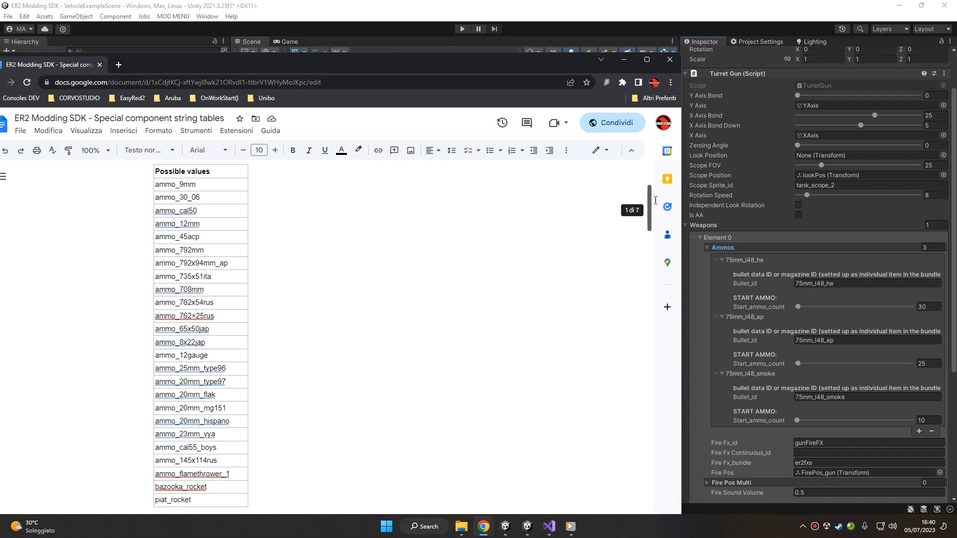
scroll(194, 302, "down", 6)
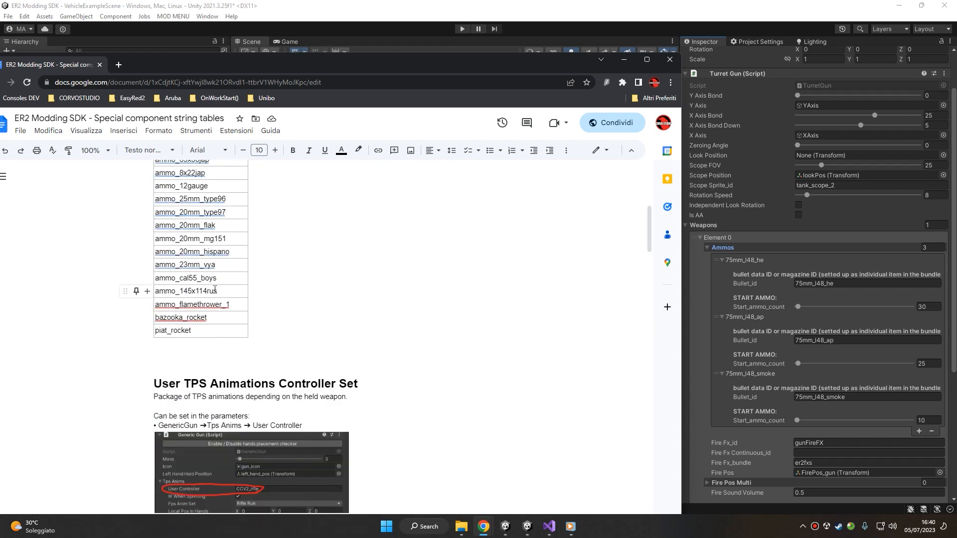
scroll(193, 302, "down", 12)
scroll(281, 323, "up", 9)
scroll(276, 309, "up", 10)
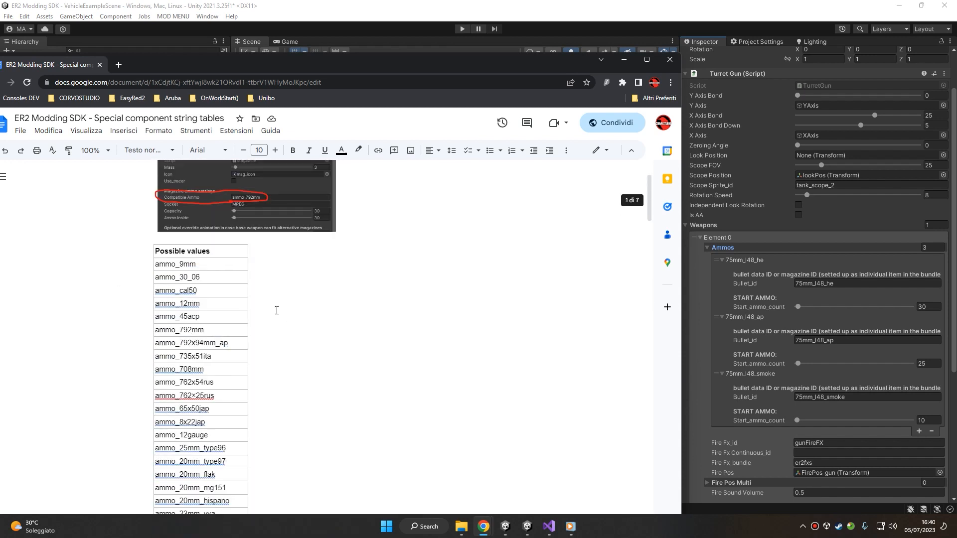
scroll(275, 315, "up", 1)
scroll(274, 314, "down", 5)
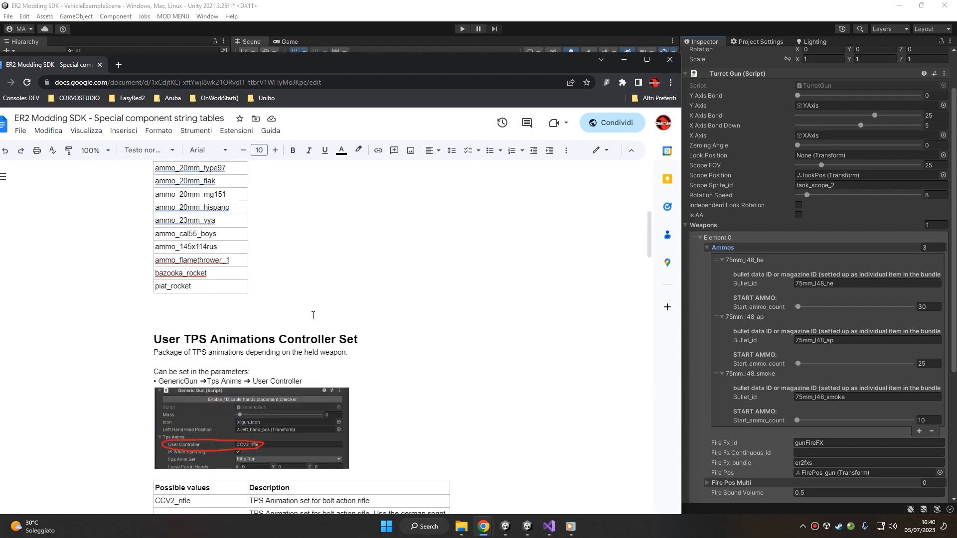
scroll(314, 321, "up", 1)
scroll(324, 323, "down", 20)
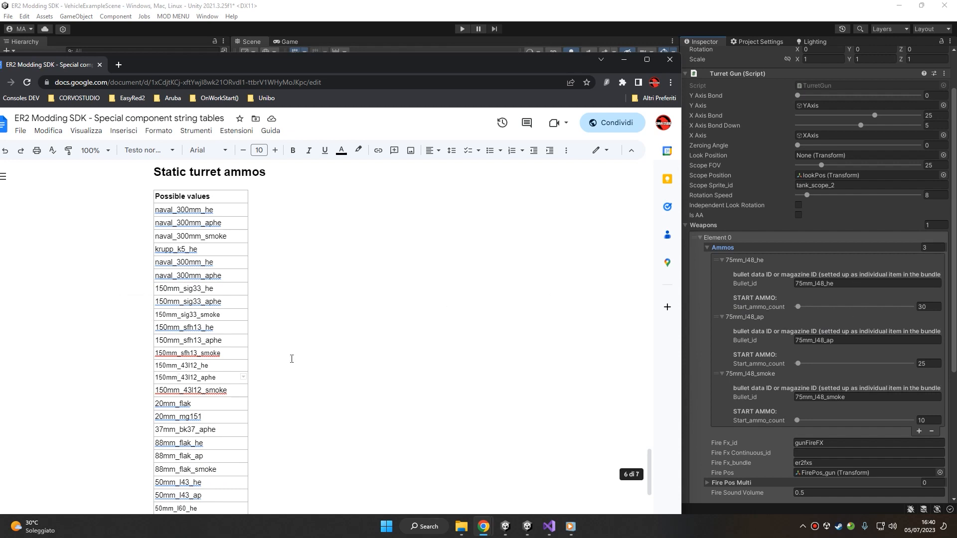
scroll(227, 344, "down", 1)
left_click_drag(474, 64, 0, 68)
Step: Try a Specified Tracers Ratio of 3 on TurretGun's weapon and check the remaining firing and animation options
scroll(833, 288, "down", 6)
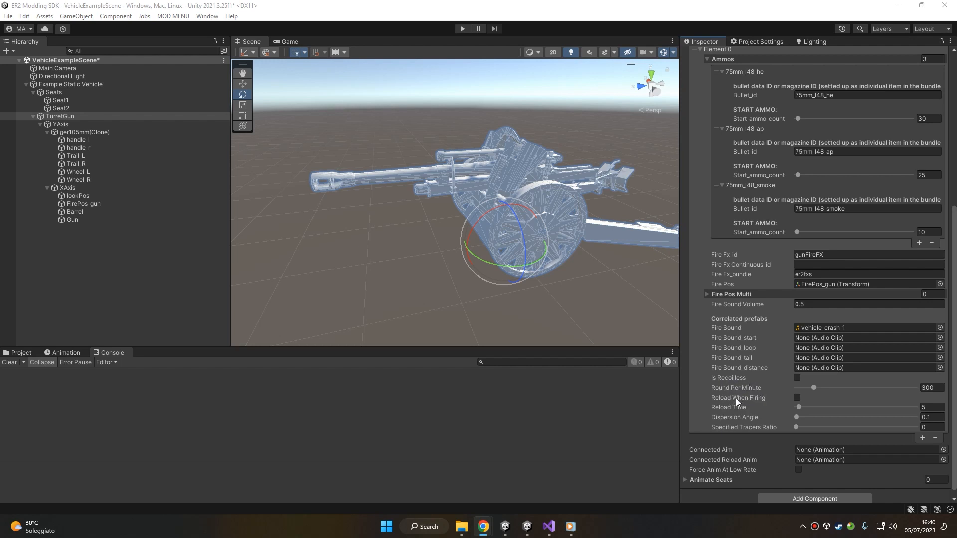
mouse_move(734, 399)
left_click(936, 424)
type("3")
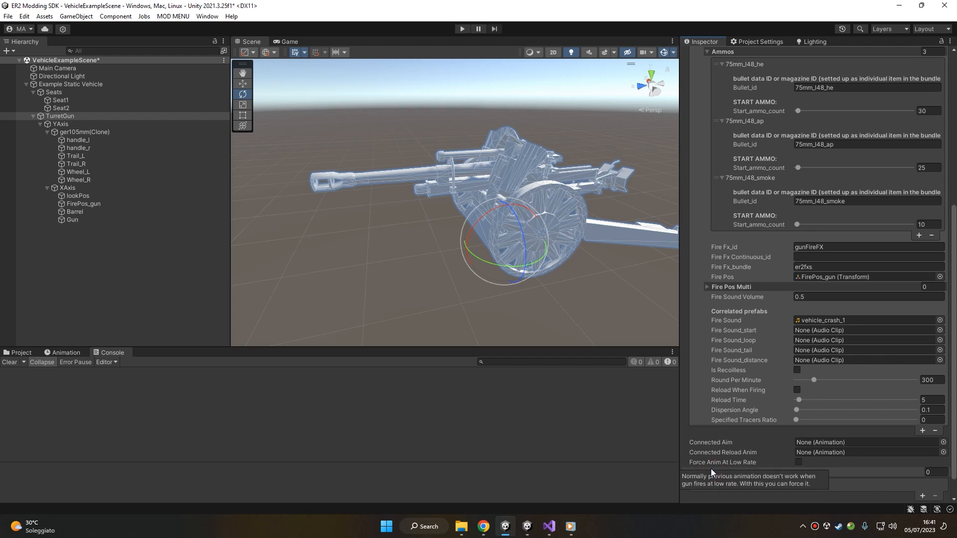
scroll(713, 448, "up", 6)
left_click(700, 217)
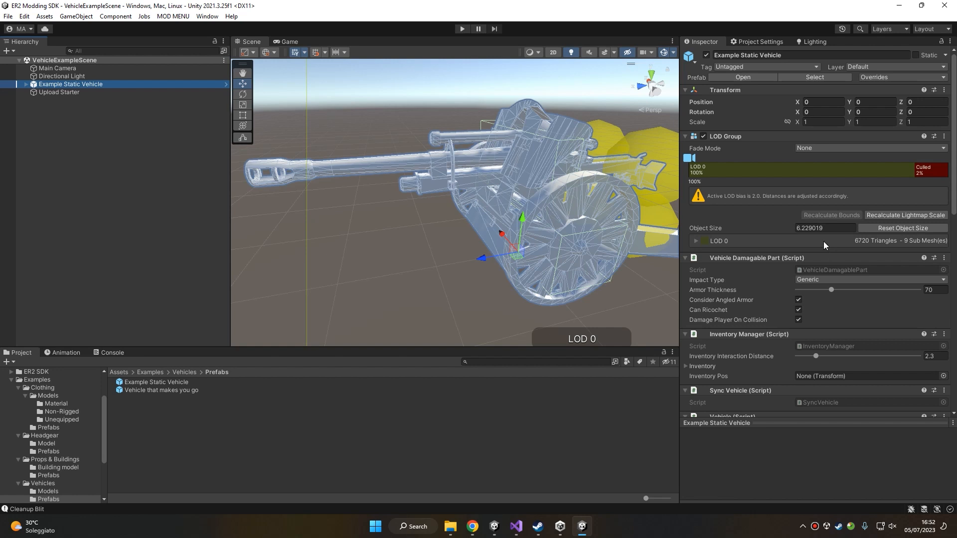
Step: Review the Example Static Vehicle prefab's Seats settings and the weapon and ammo settings of its TurretGun
scroll(847, 244, "down", 12)
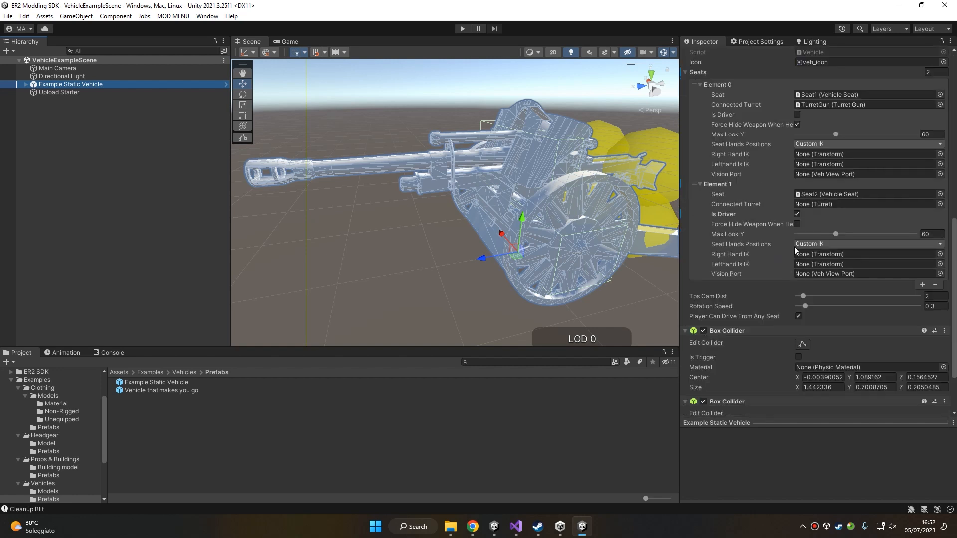
scroll(483, 191, "down", 3)
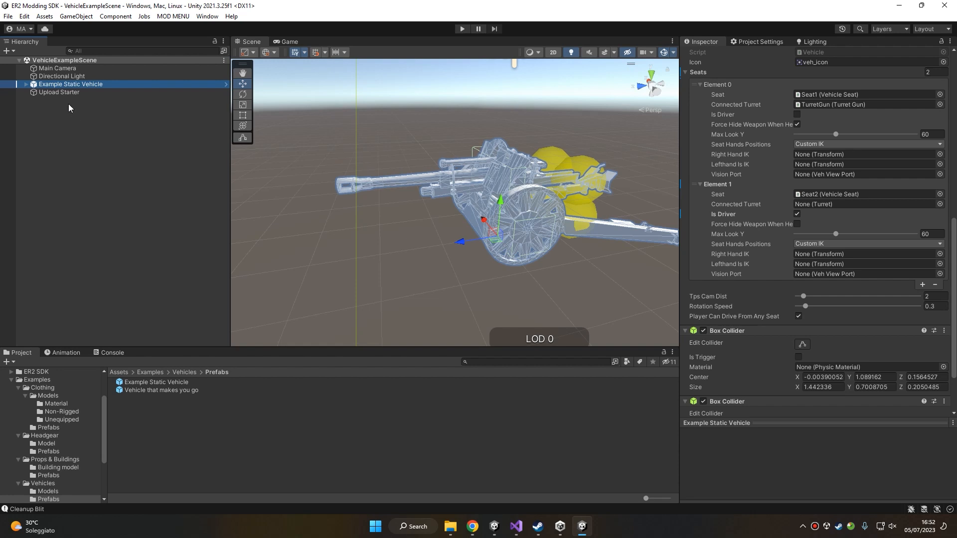
left_click(26, 84)
left_click(33, 100)
left_click(40, 108)
left_click(59, 101)
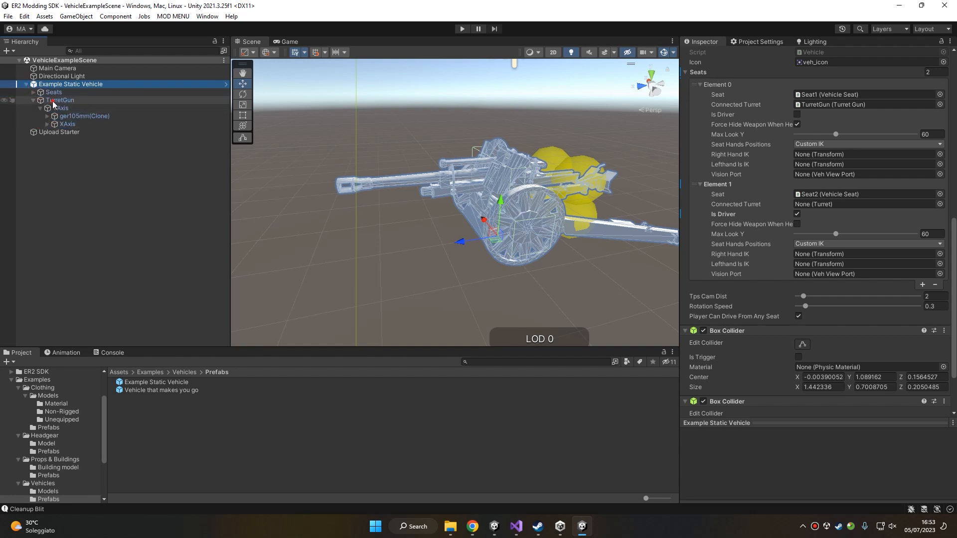
left_click(717, 278)
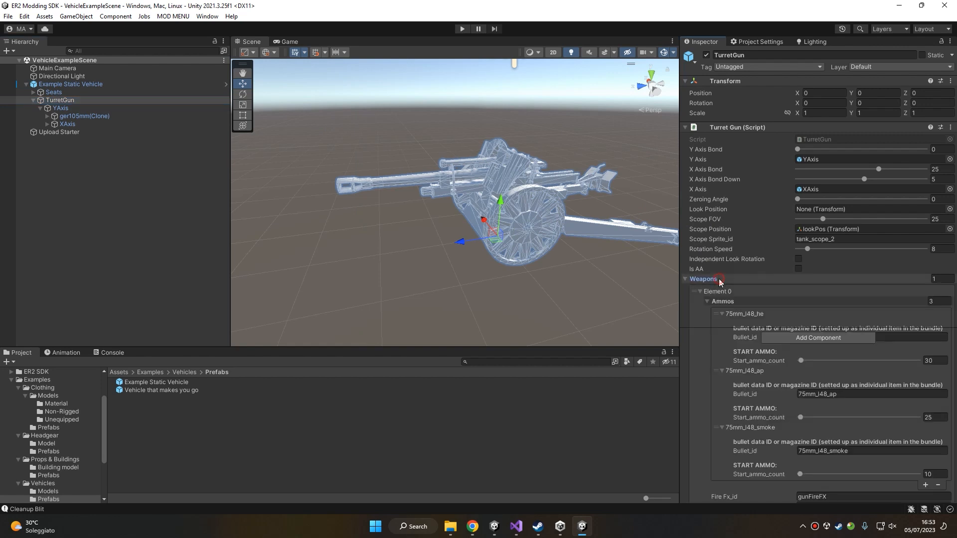
scroll(724, 274, "down", 5)
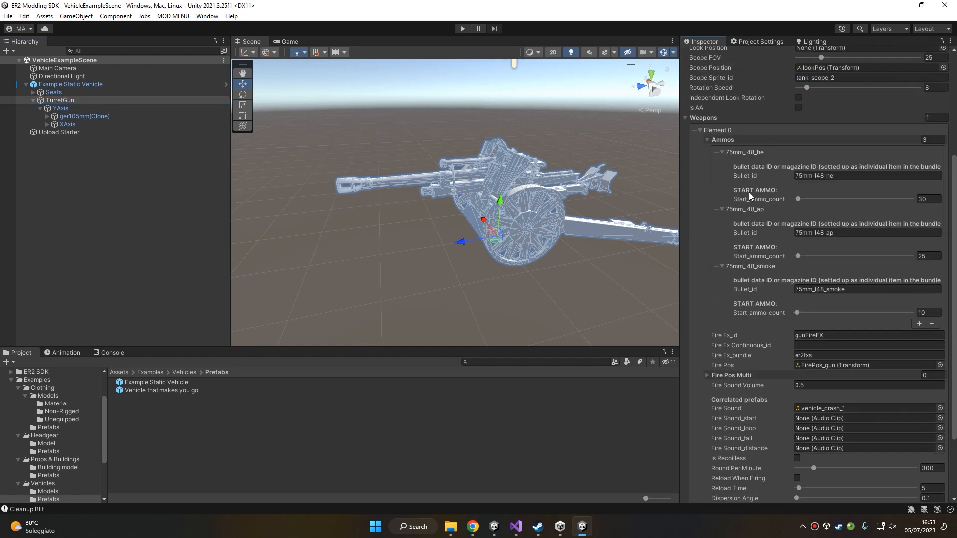
scroll(732, 219, "down", 4)
scroll(725, 189, "up", 2)
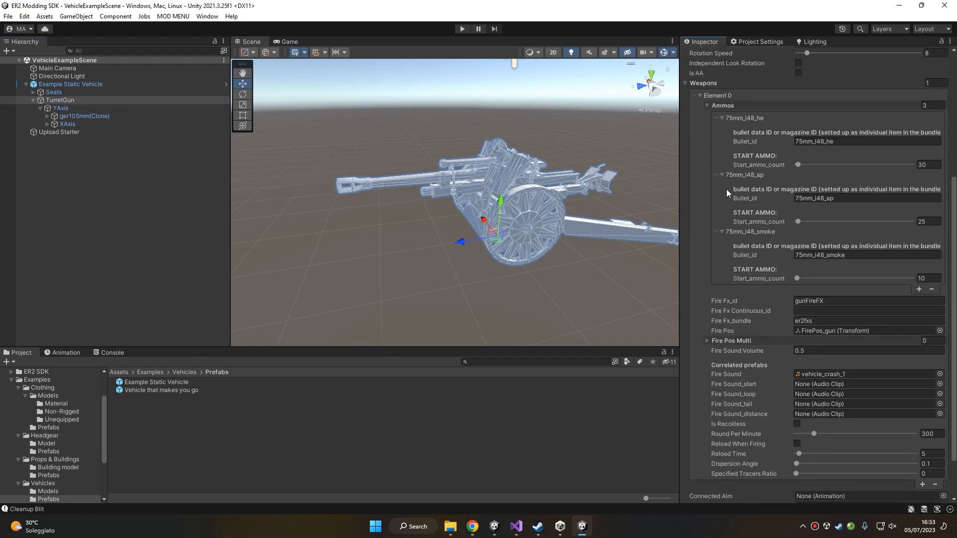
Step: Set the TurretGun weapon's Round Per Minute to 10 and check the Bullet_id of its high-explosive ammo
left_click(714, 97)
left_click(725, 291)
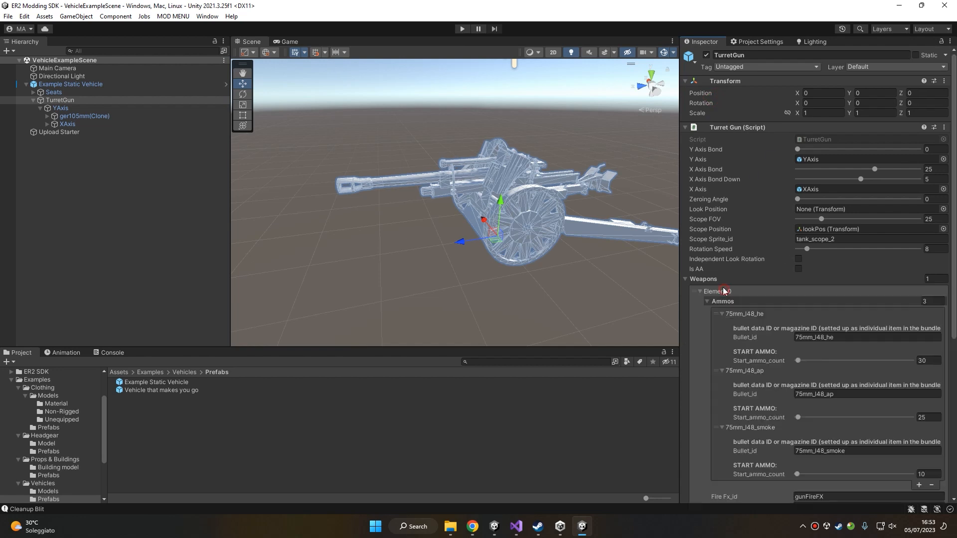
scroll(797, 304, "down", 6)
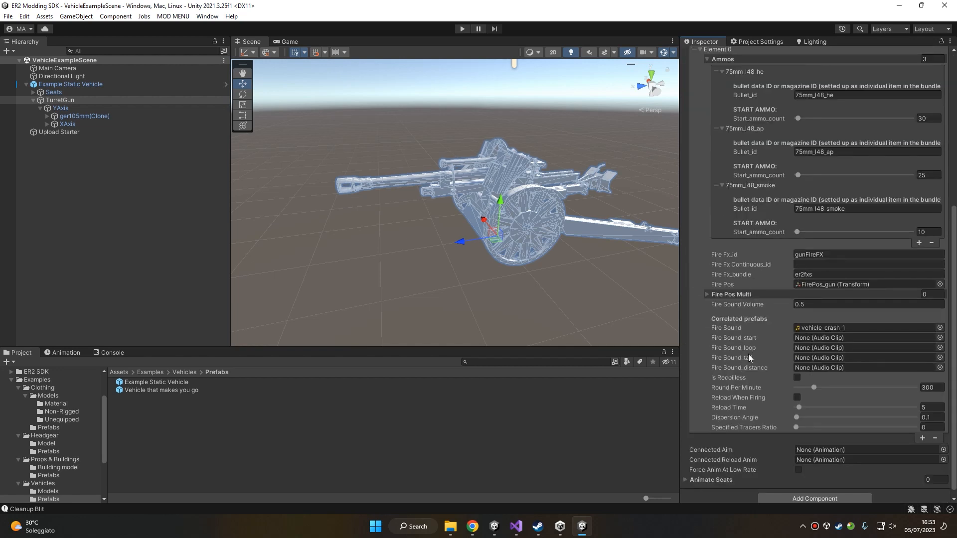
left_click(929, 387)
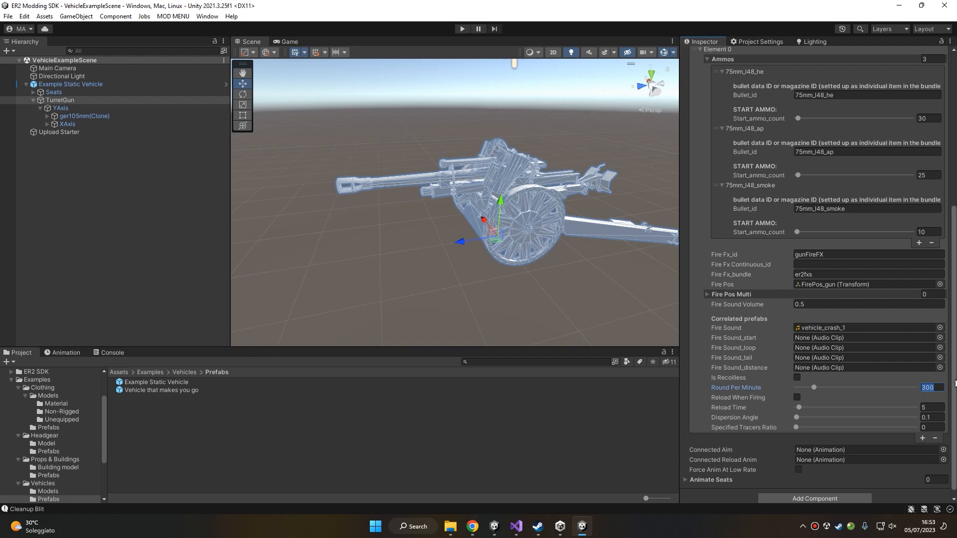
type("10")
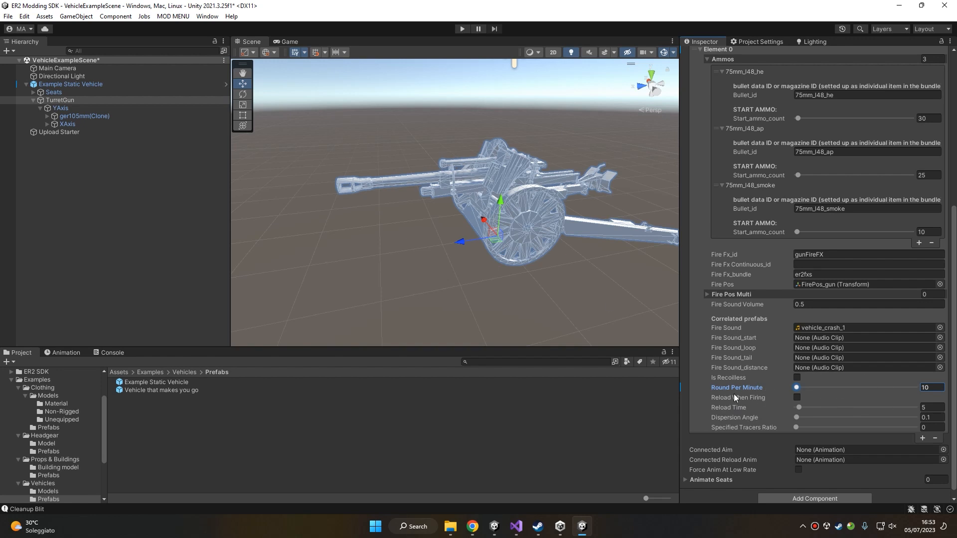
scroll(782, 348, "up", 10)
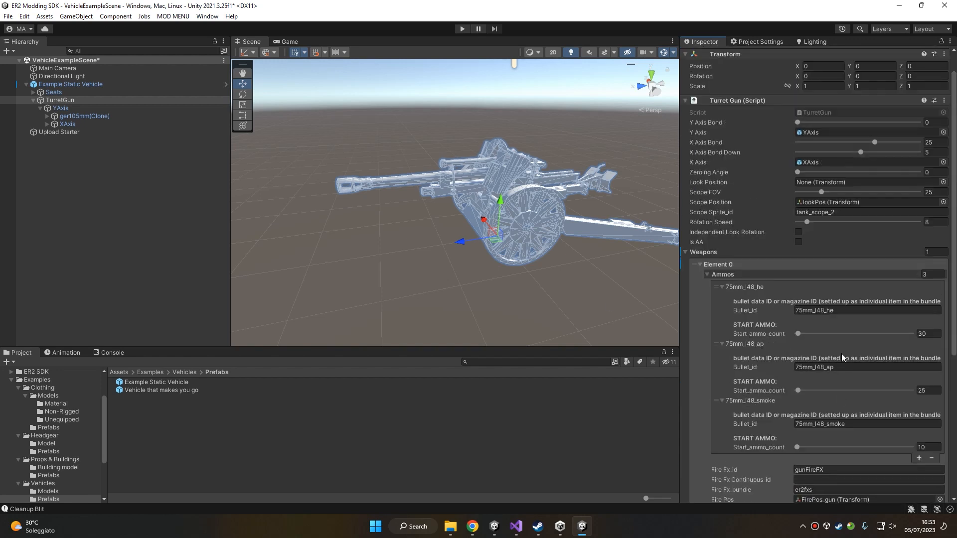
left_click(817, 310)
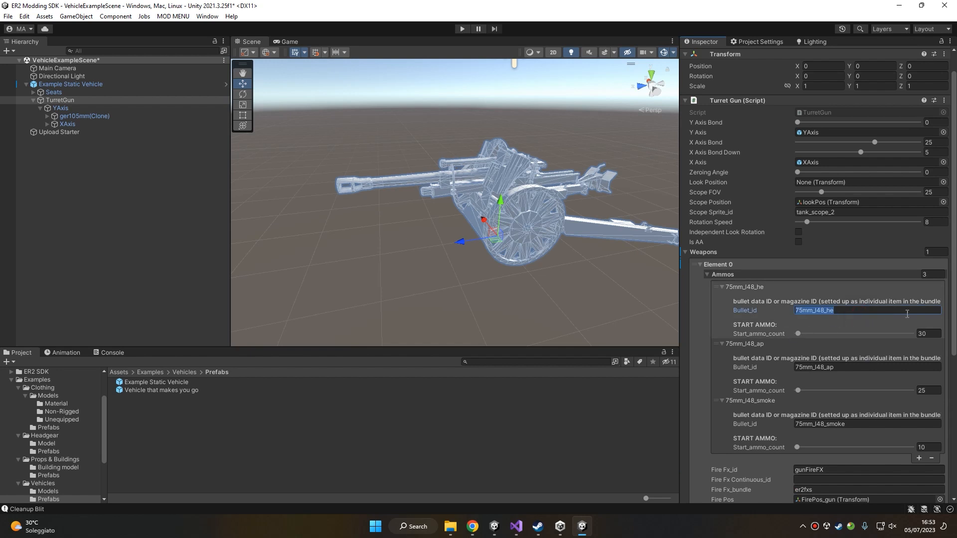
scroll(822, 309, "down", 10)
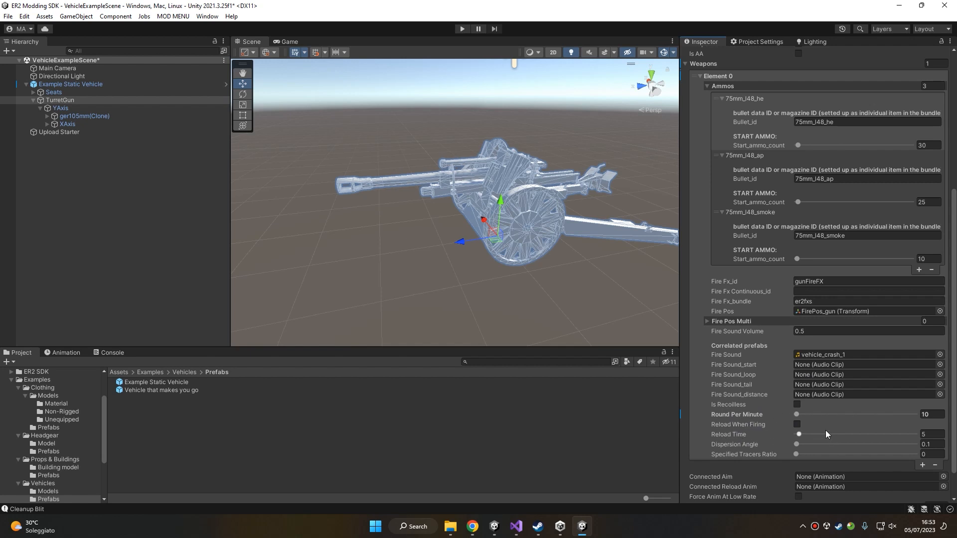
scroll(778, 384, "up", 1)
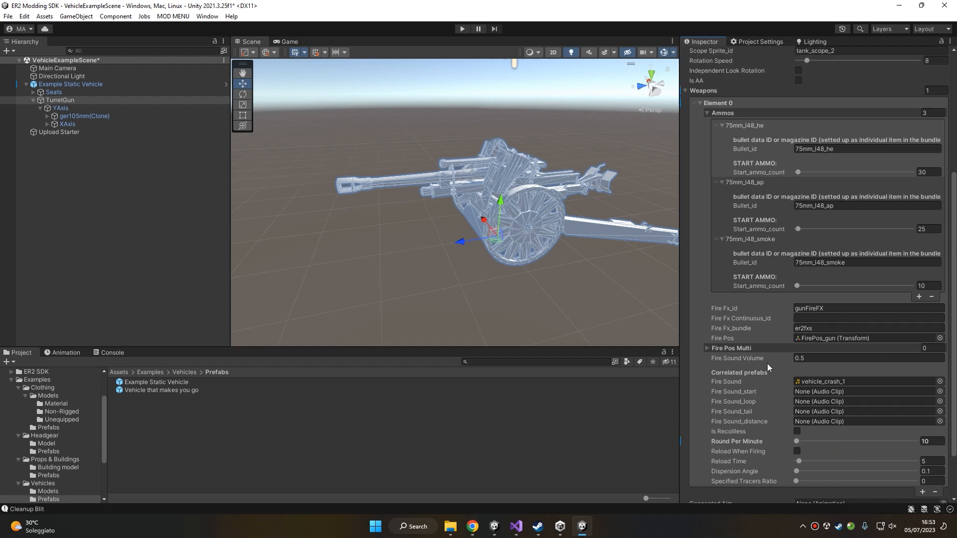
Step: Try adding two more weapon elements to TurretGun's Weapons list
left_click(717, 102)
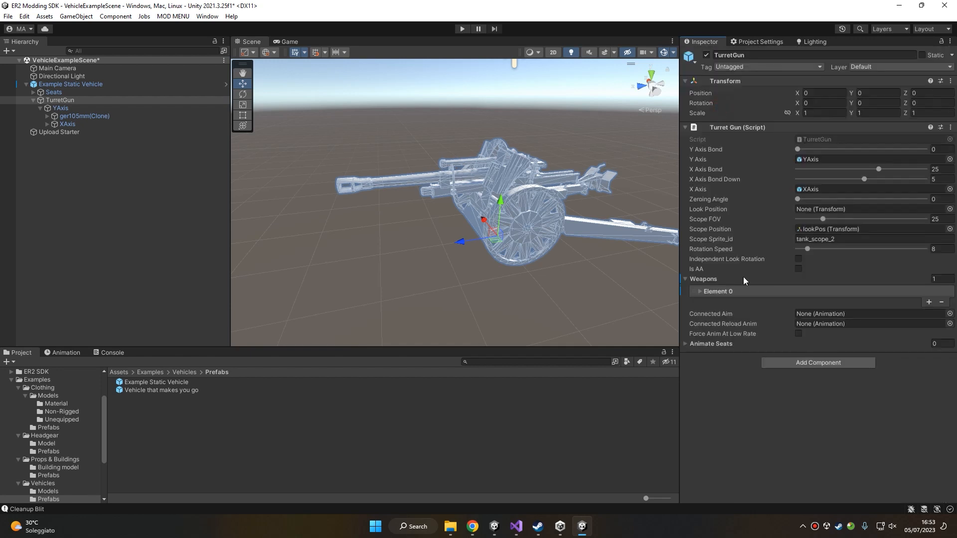
left_click(928, 302)
left_click(929, 313)
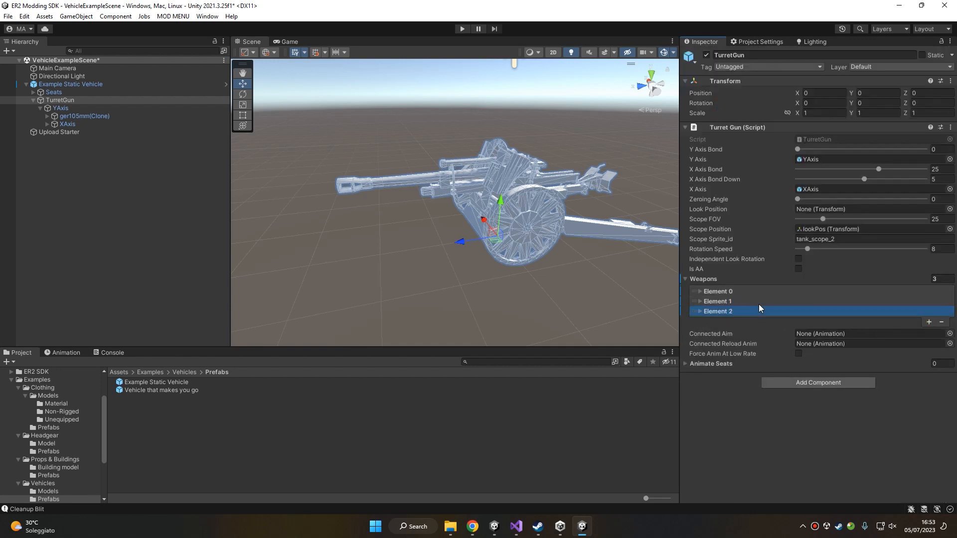
left_click(722, 302)
left_click(783, 302)
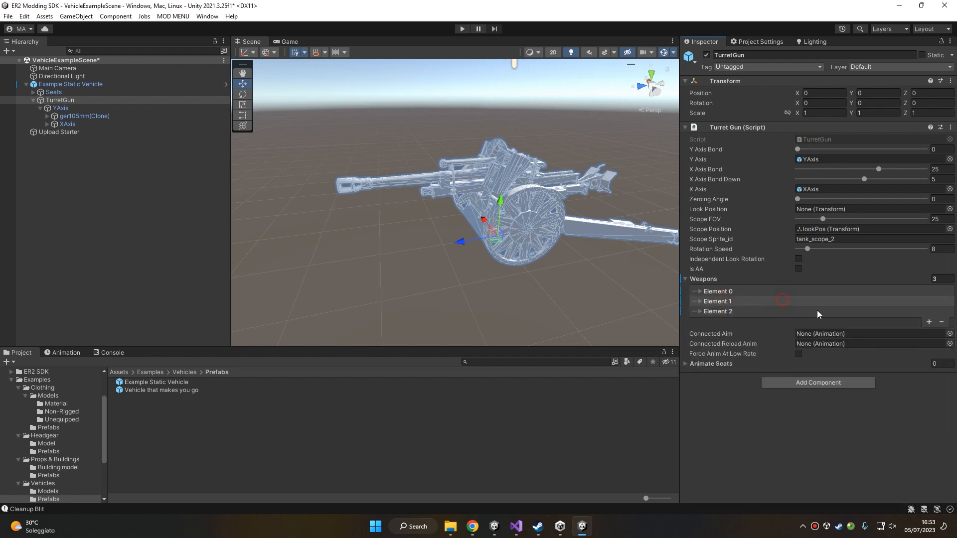
Step: Try adding the ER2 Gun and MG turret template under TurretGun
right_click(65, 99)
mouse_move(135, 240)
mouse_move(244, 308)
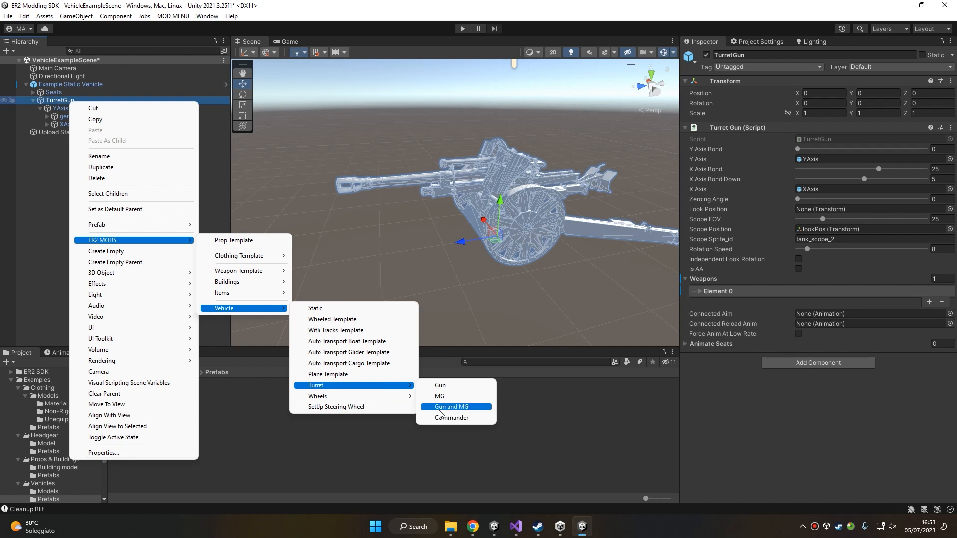
left_click(474, 406)
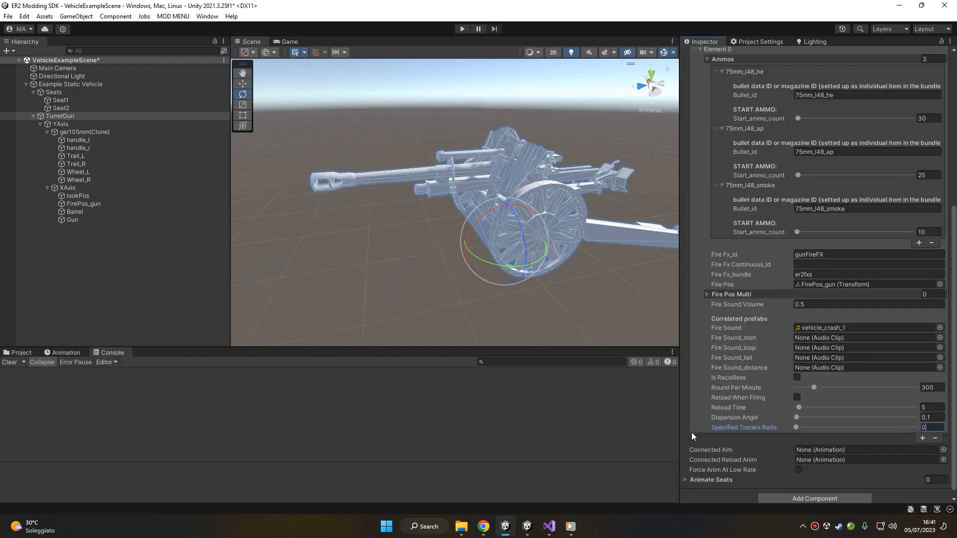
Step: Examine TurretGun's Animate Seats and Weapons sections and its YAxis and ger105mm(Clone) child objects
scroll(692, 433, "down", 1)
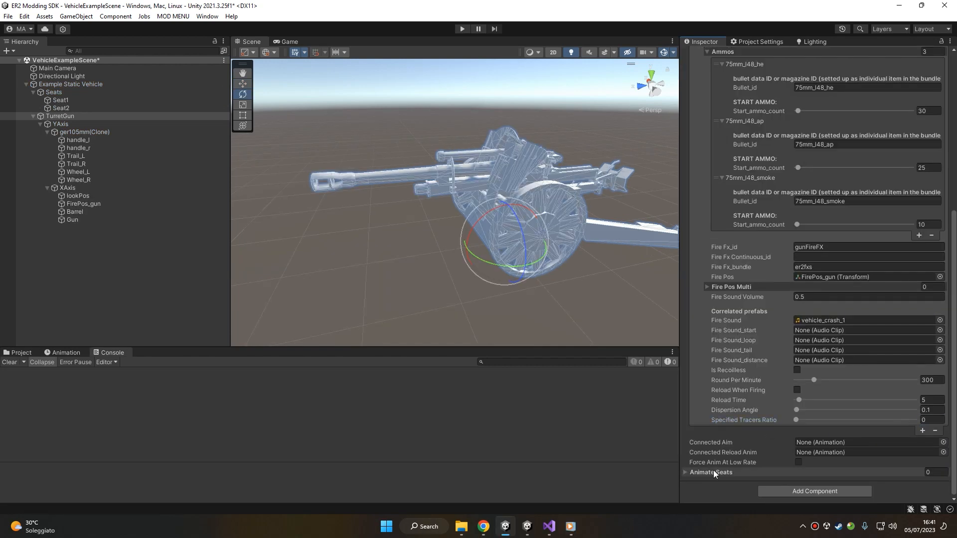
double_click(712, 471)
scroll(710, 433, "up", 1)
scroll(710, 433, "up", 3)
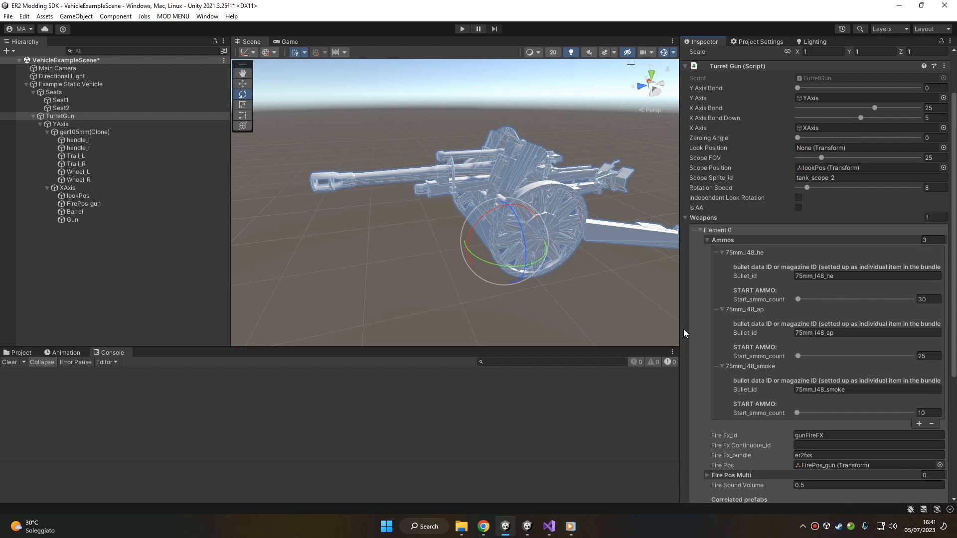
left_click(700, 218)
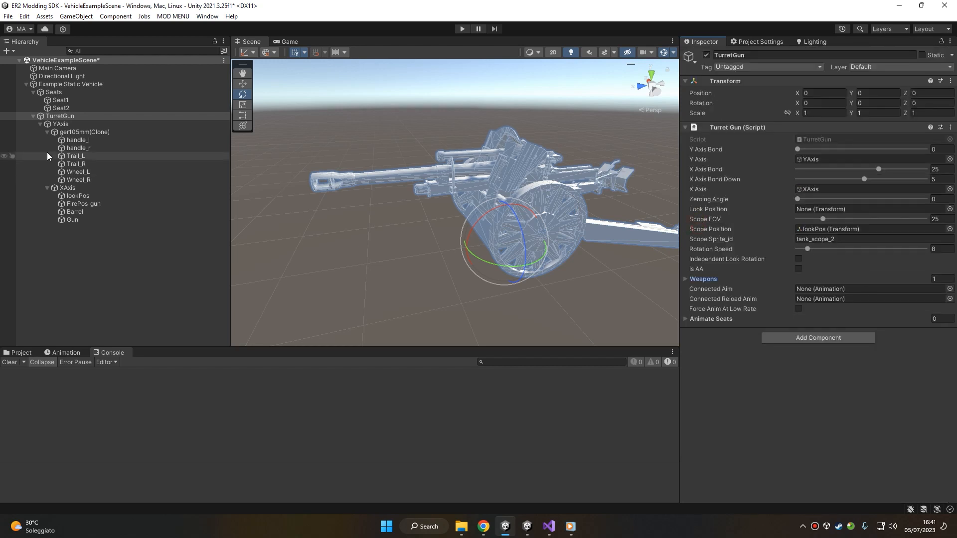
left_click(73, 123)
left_click(77, 131)
left_click(68, 118)
left_click(113, 289)
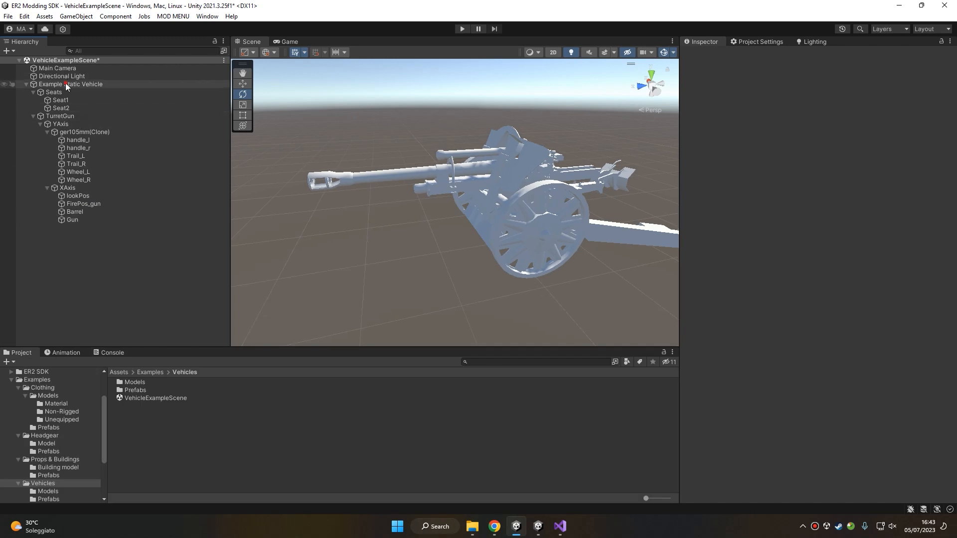
Step: Save Example Static Vehicle as a prefab in the Assets/Examples/Vehicles/Prefabs folder
left_click(57, 84)
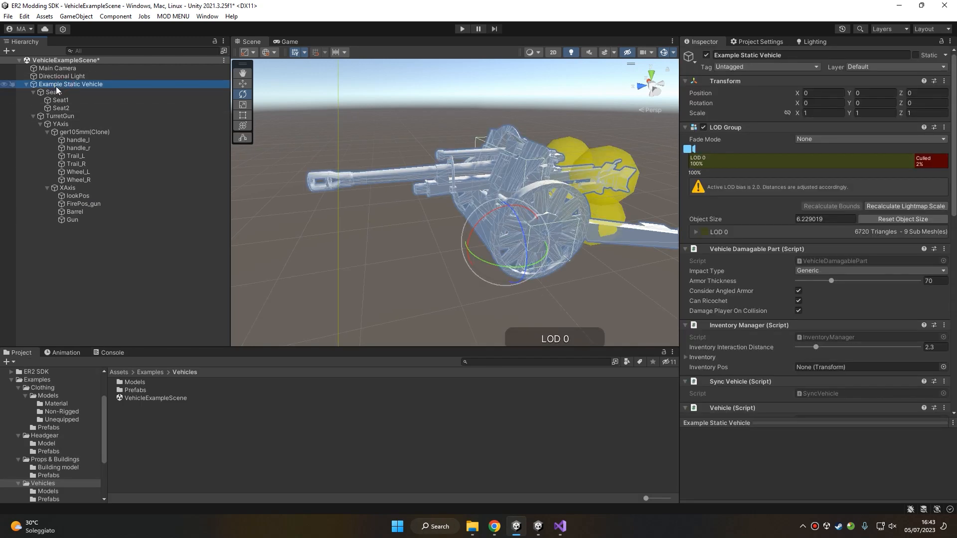
double_click(133, 390)
left_click(59, 84)
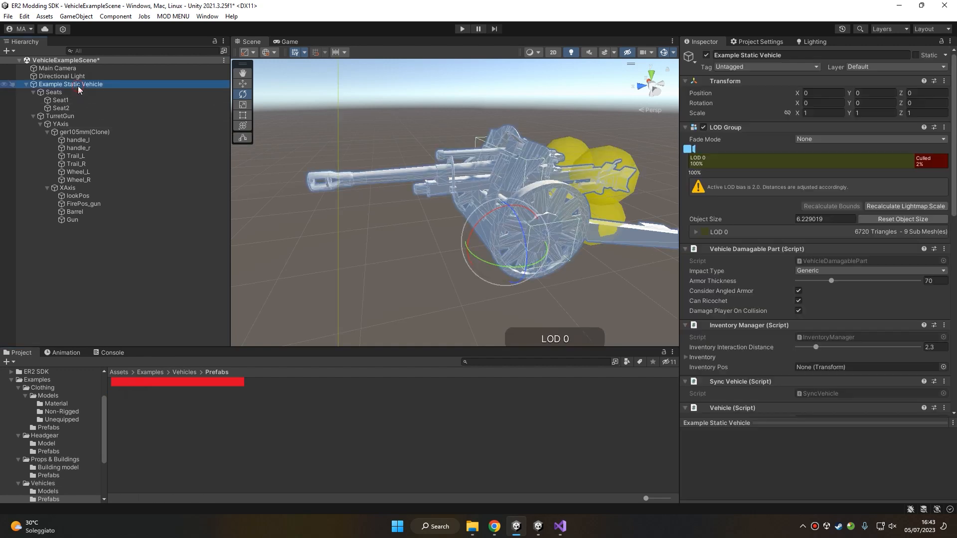
left_click_drag(59, 84, 173, 427)
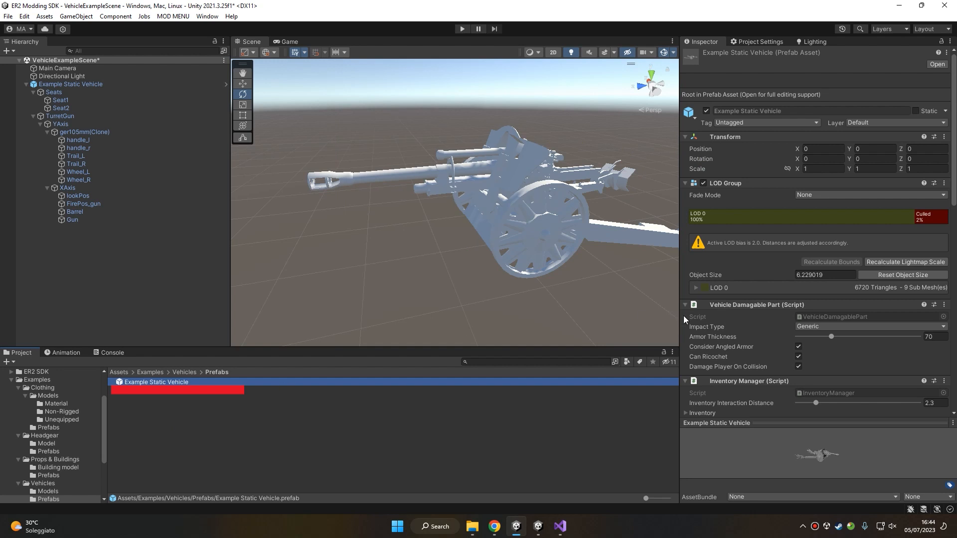
Step: Assign the Example Static Vehicle prefab to the testvehicle asset bundle
scroll(747, 321, "down", 5)
left_click(757, 496)
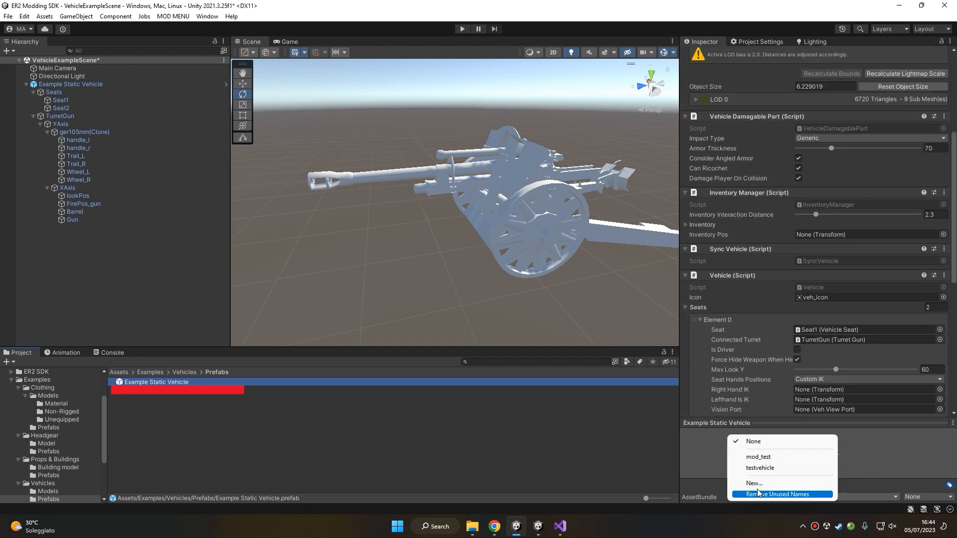
left_click(774, 469)
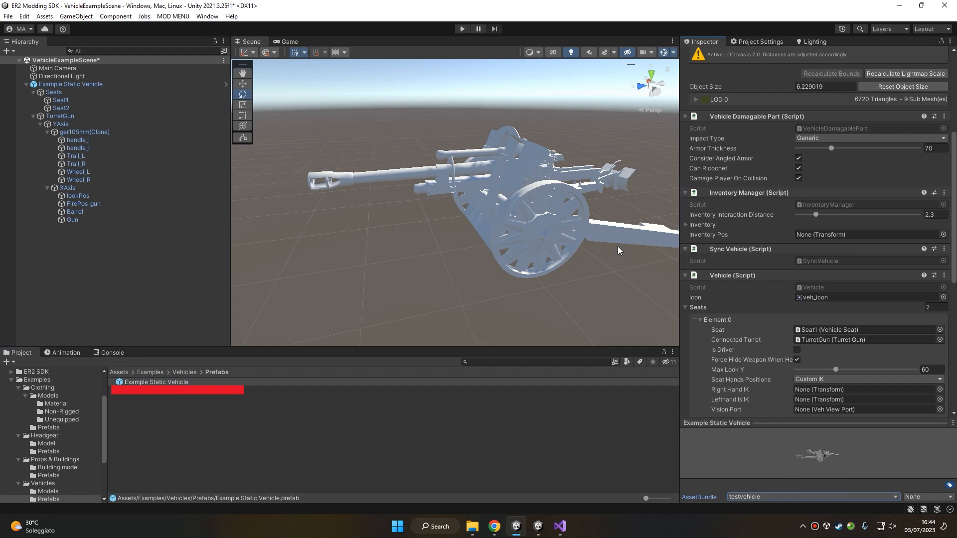
Step: Open the mod compiler for the testvehicle bundle and set the mod title to Test Vehicles
left_click(178, 16)
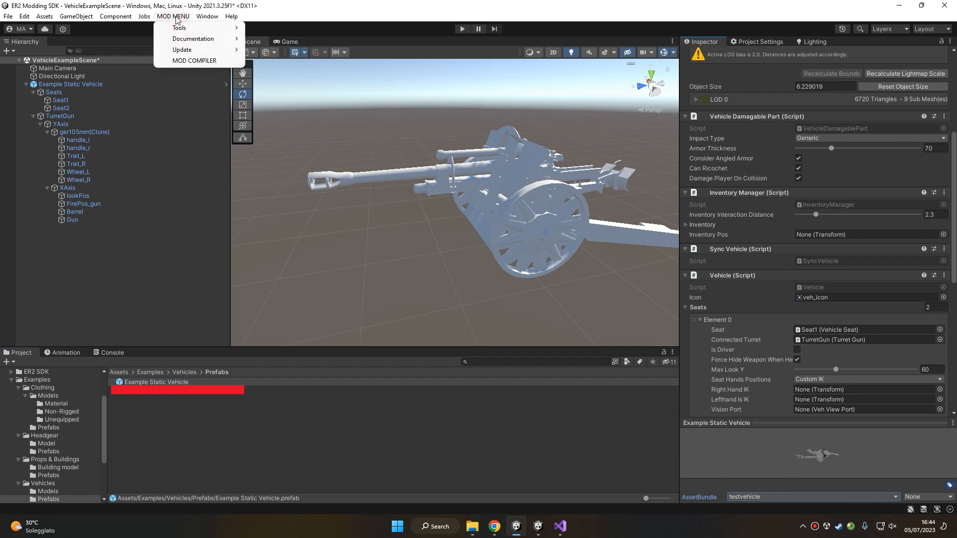
left_click(185, 61)
left_click(359, 87)
left_click(313, 104)
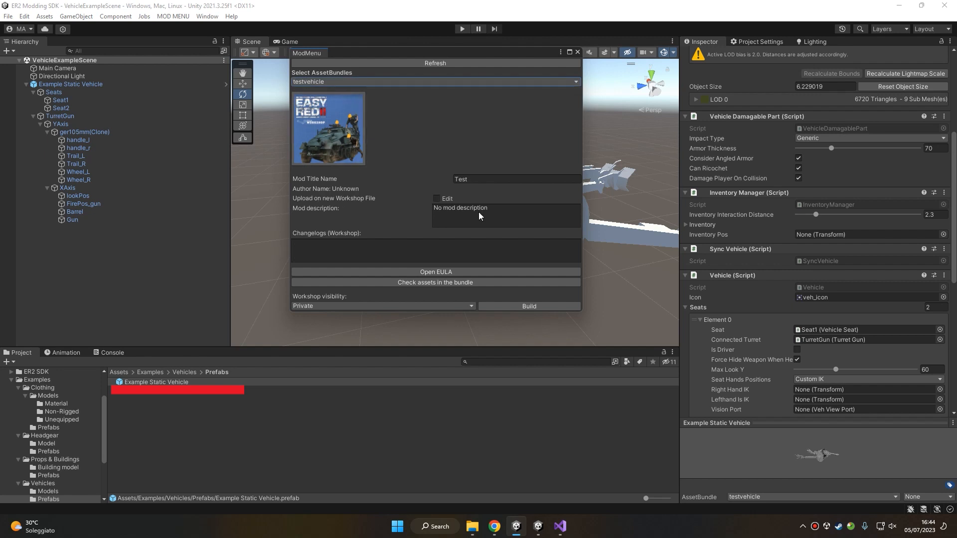
left_click(488, 179)
type("Vehicles")
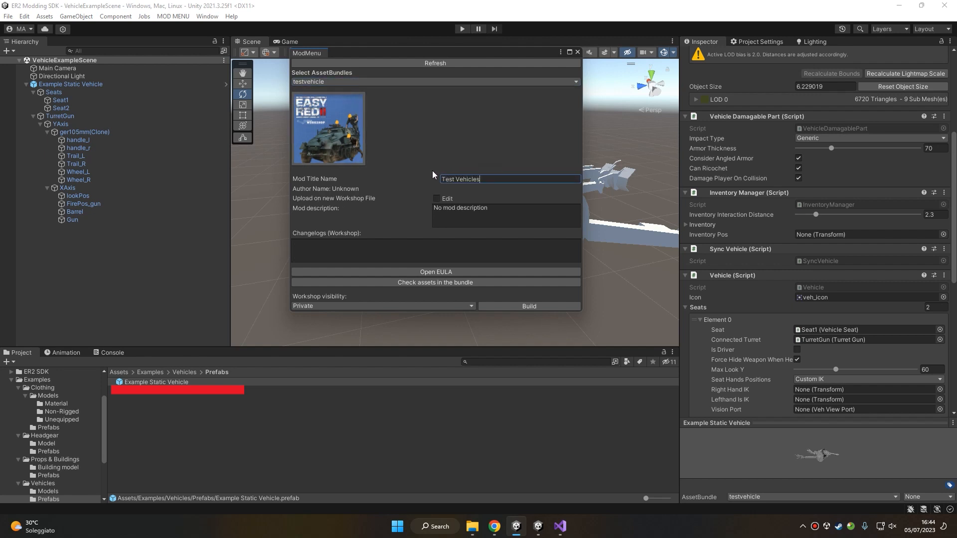
left_click(507, 209)
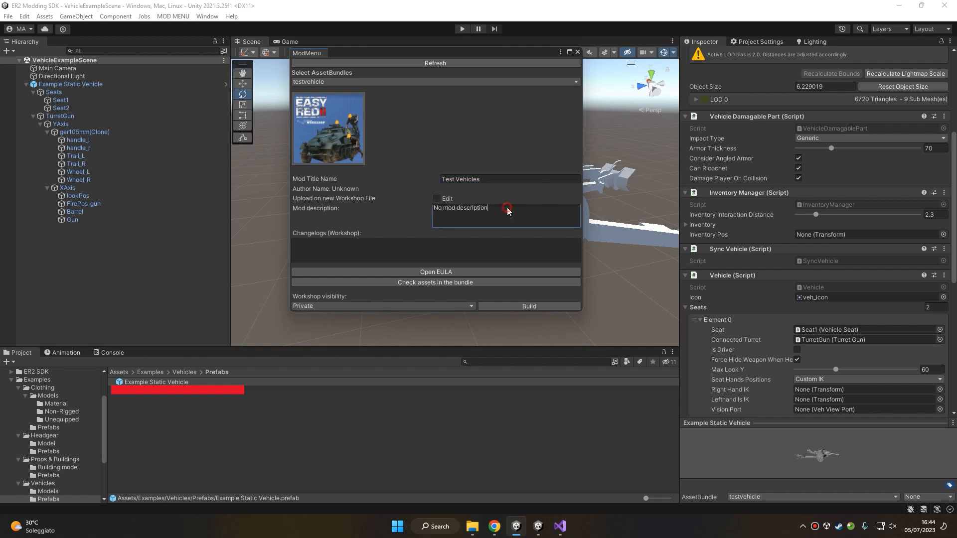
key("ctrl+a")
Step: Check the assets in the bundle, then build the mod with Unlisted Workshop visibility
left_click(427, 281)
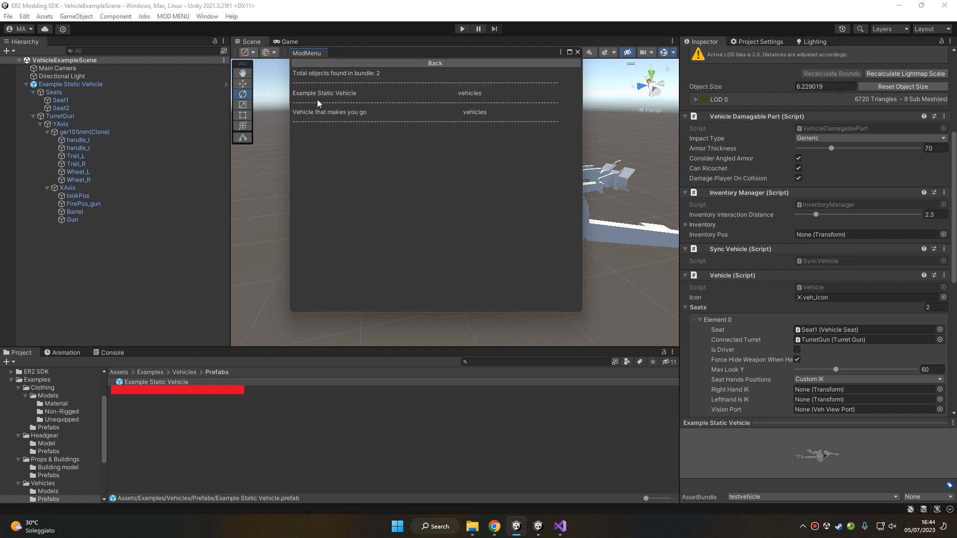
left_click(396, 64)
left_click(341, 308)
left_click(321, 351)
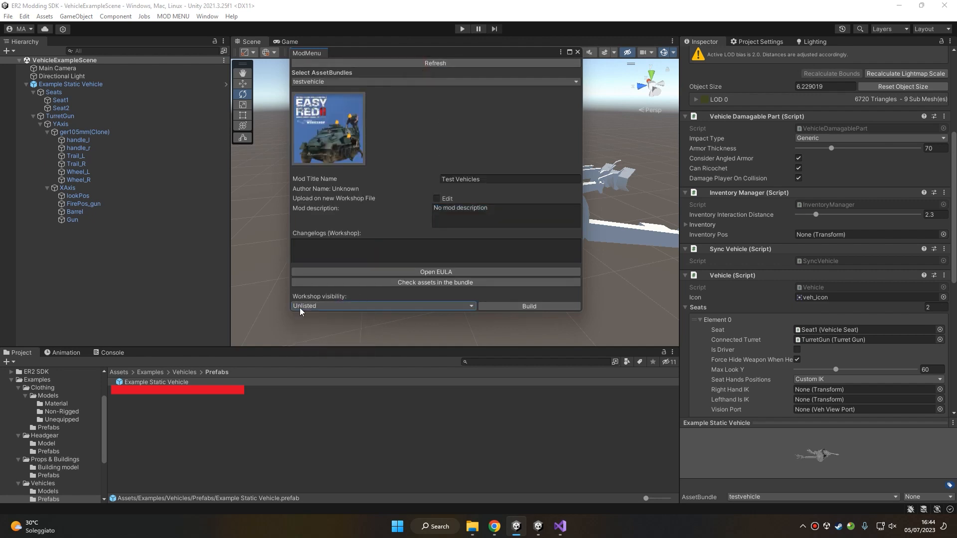
left_click(516, 307)
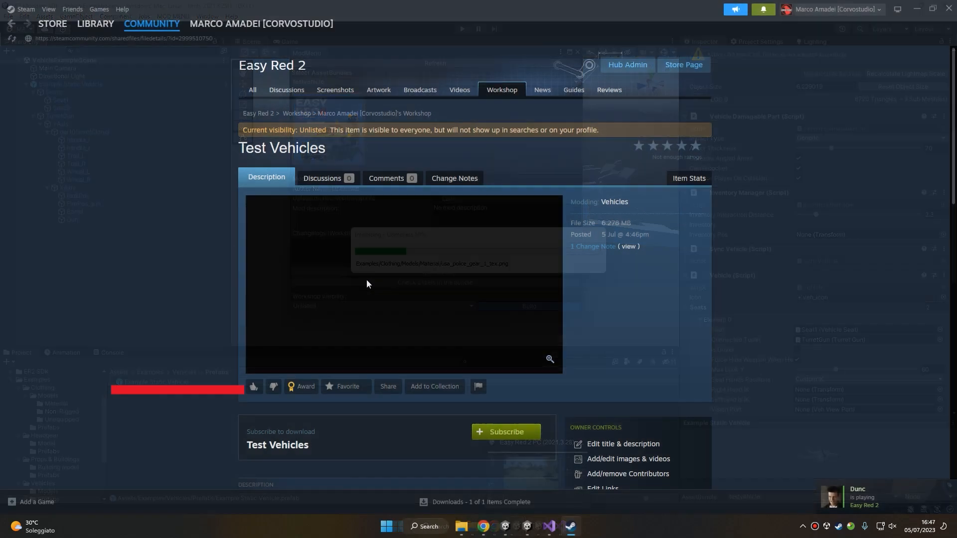
Step: Subscribe to the Test Vehicles Workshop item in Steam and launch Easy Red 2
left_click(507, 433)
left_click(389, 503)
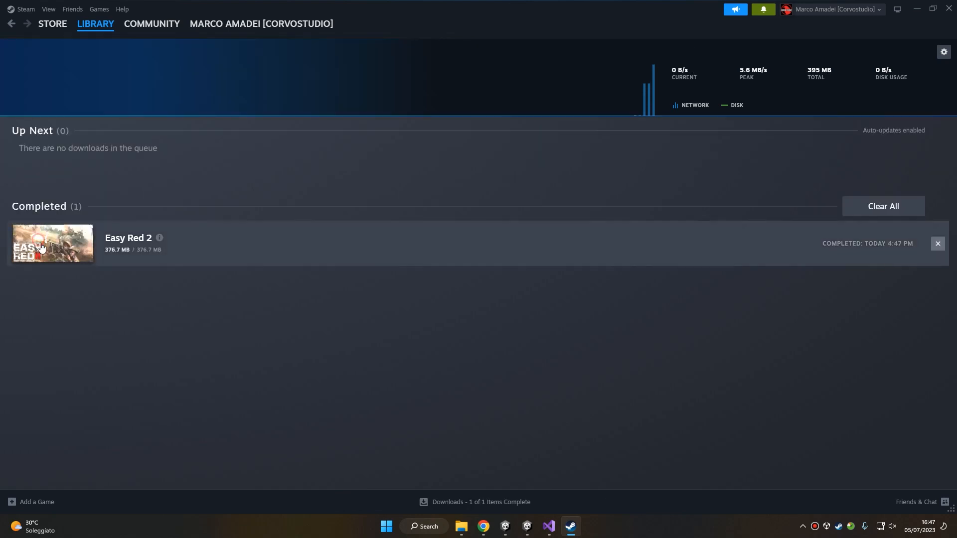
left_click(322, 251)
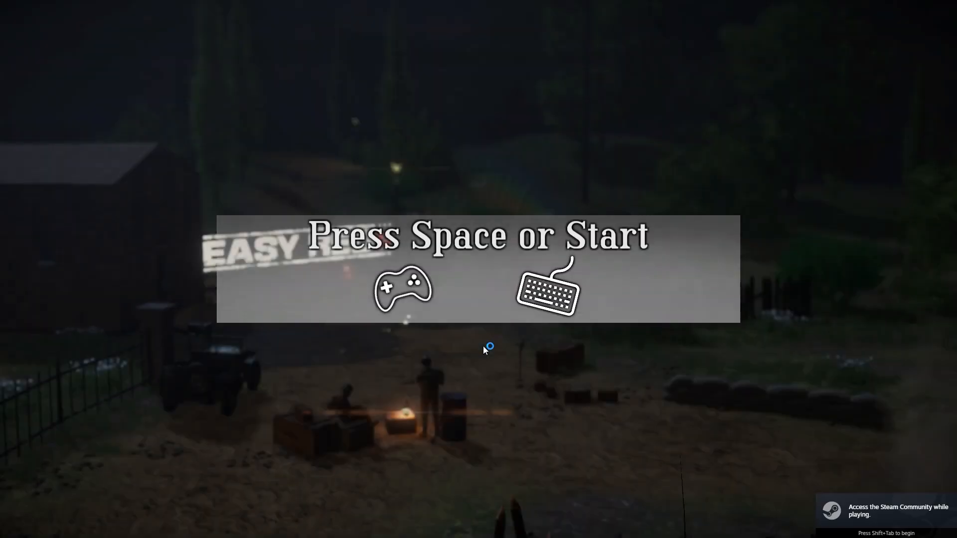
Step: Start the Shooting range training mission and join the second Infantry Fireteam as its Marksman
key("space")
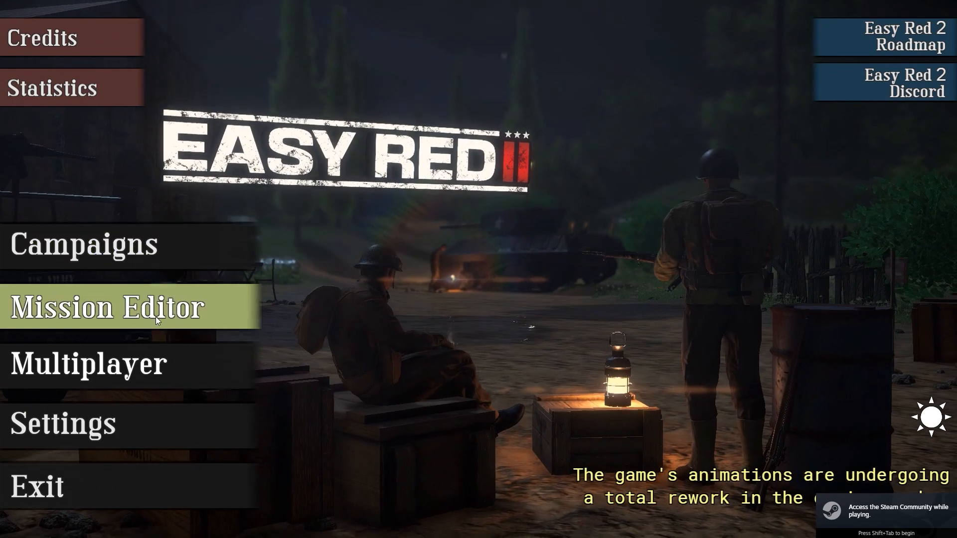
left_click(154, 263)
left_click(787, 149)
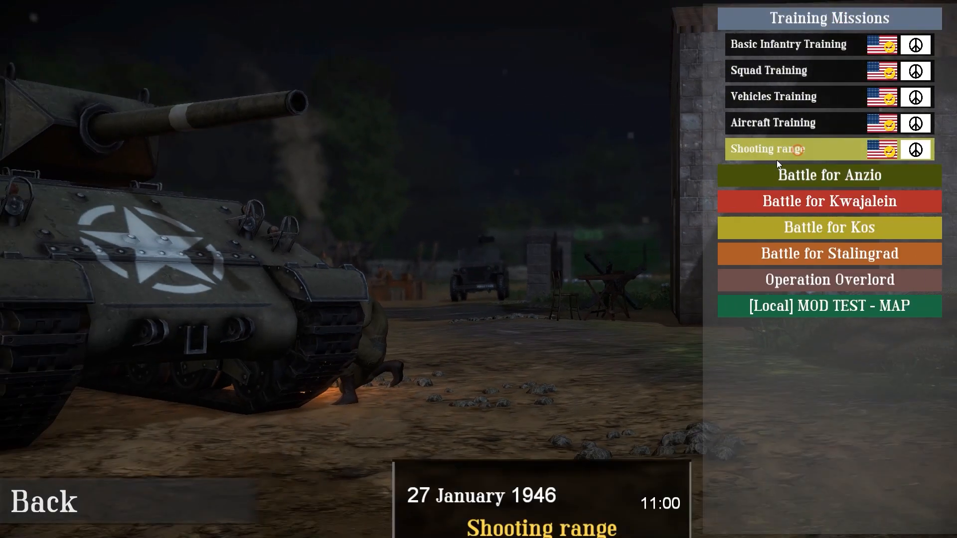
left_click(562, 339)
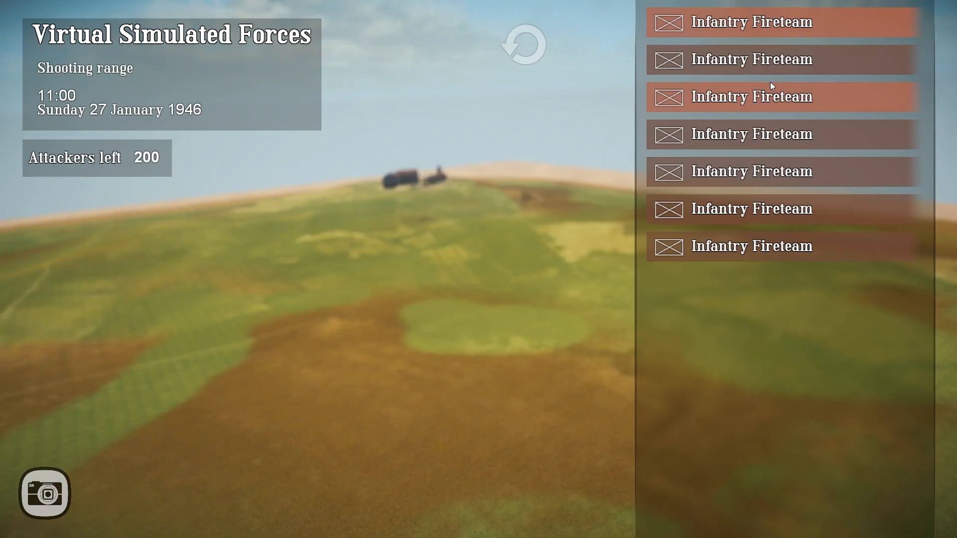
left_click(767, 61)
left_click(777, 208)
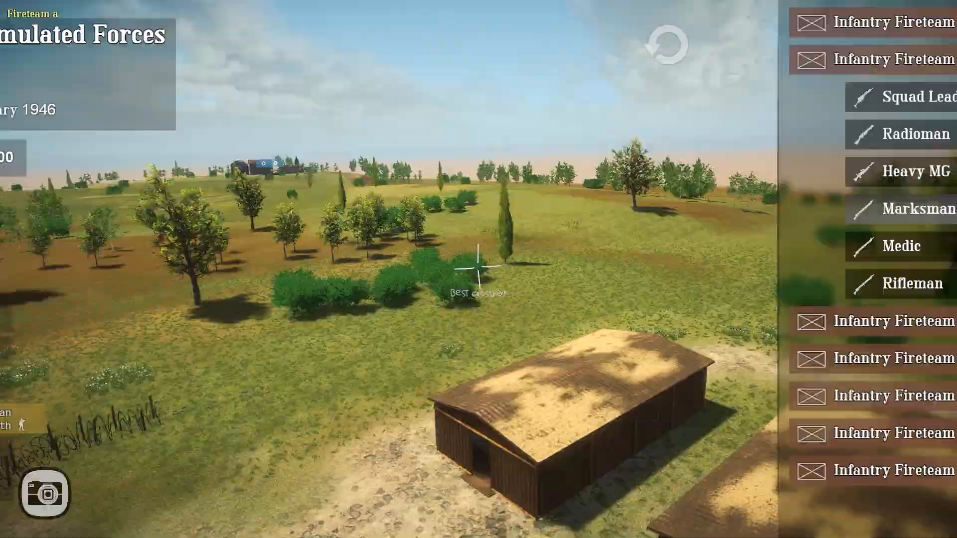
Step: Walk to the radio table beside the sandbags and select the Example Static Vehicle gun to spawn
key("w")
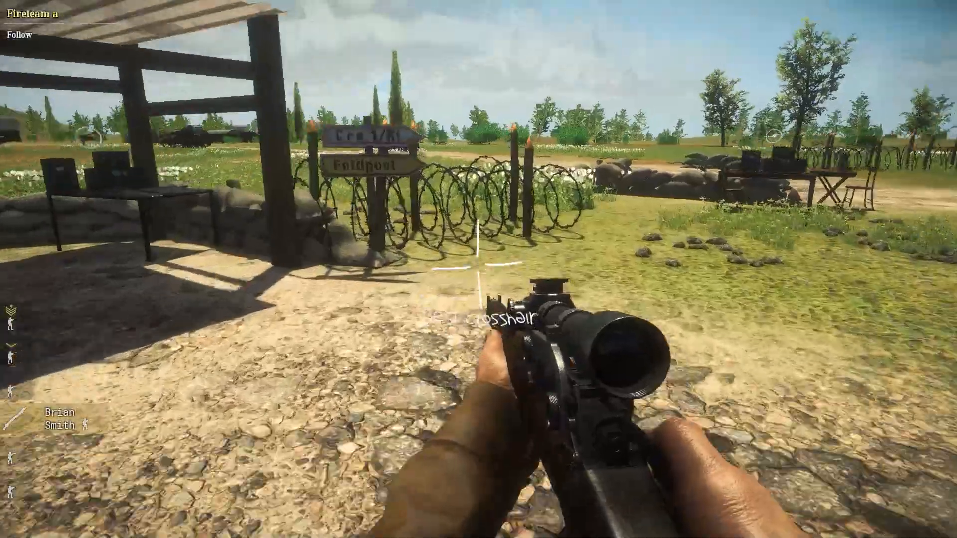
key("w")
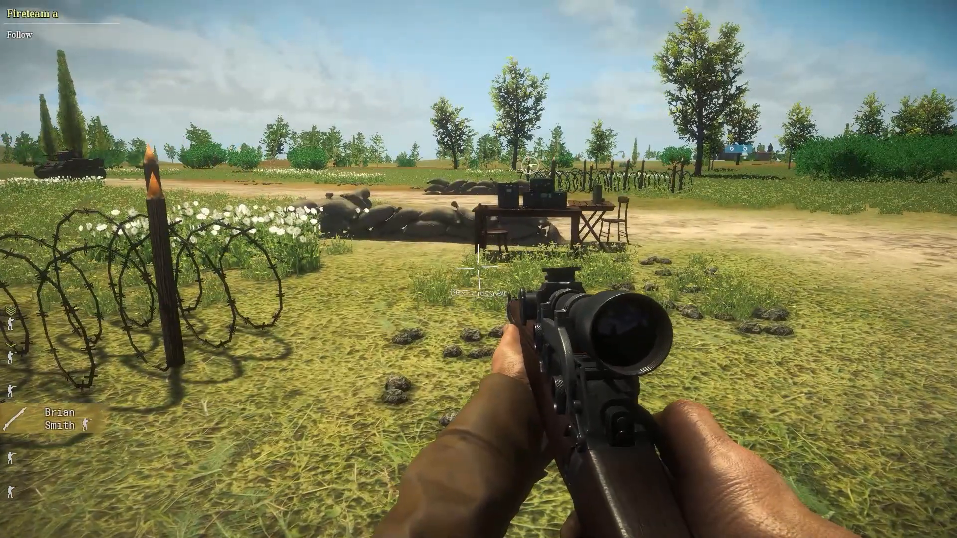
key("d")
key("w")
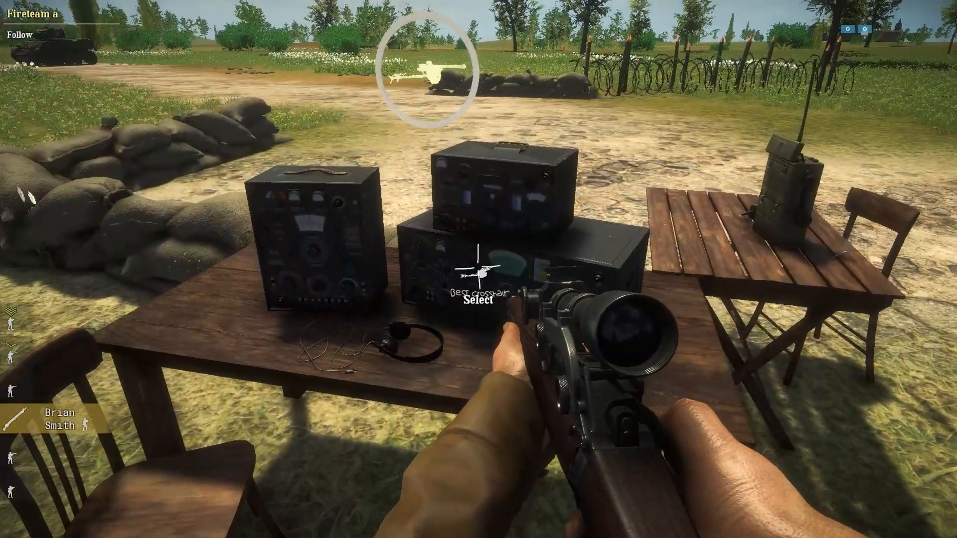
key("f")
left_click(378, 269)
left_click(518, 356)
Step: Run to the spawned gun, get on it and fire a 75mm HE Shell while aiming through its sight
key("d")
key("d")
key("shift+w")
key("w")
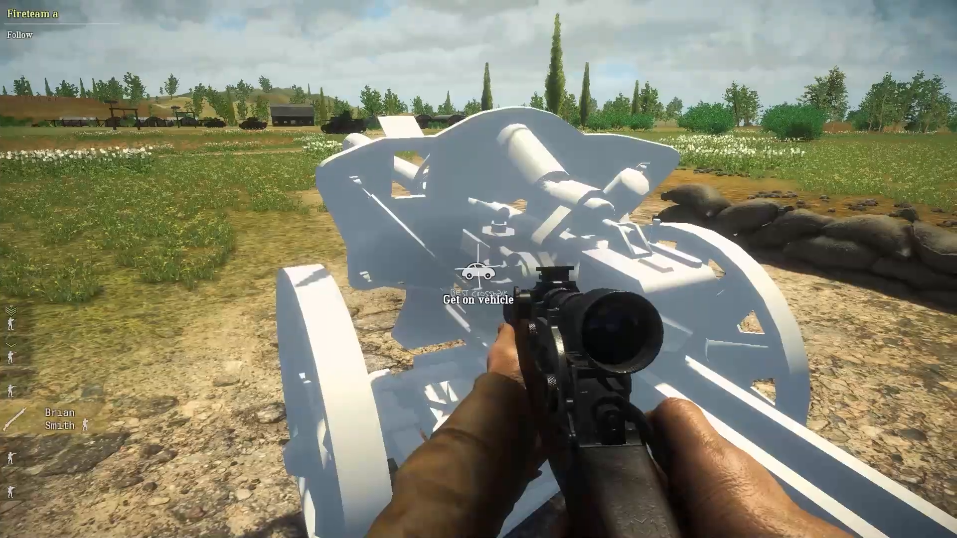
key("f")
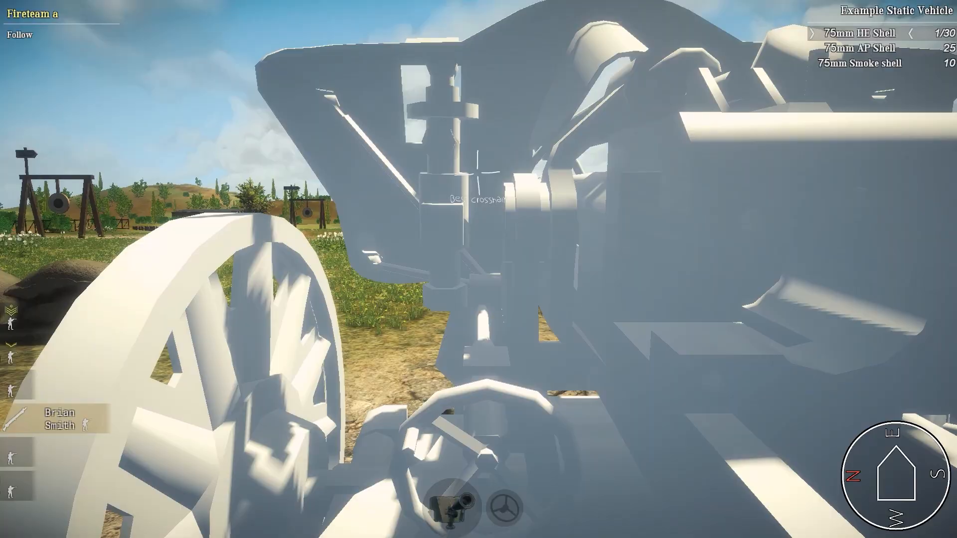
right_click(478, 269)
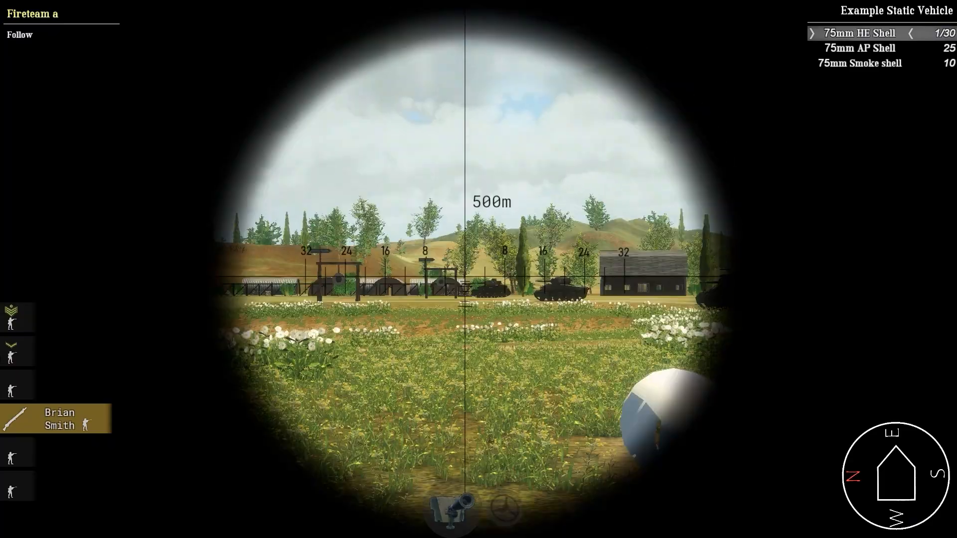
left_click(479, 269)
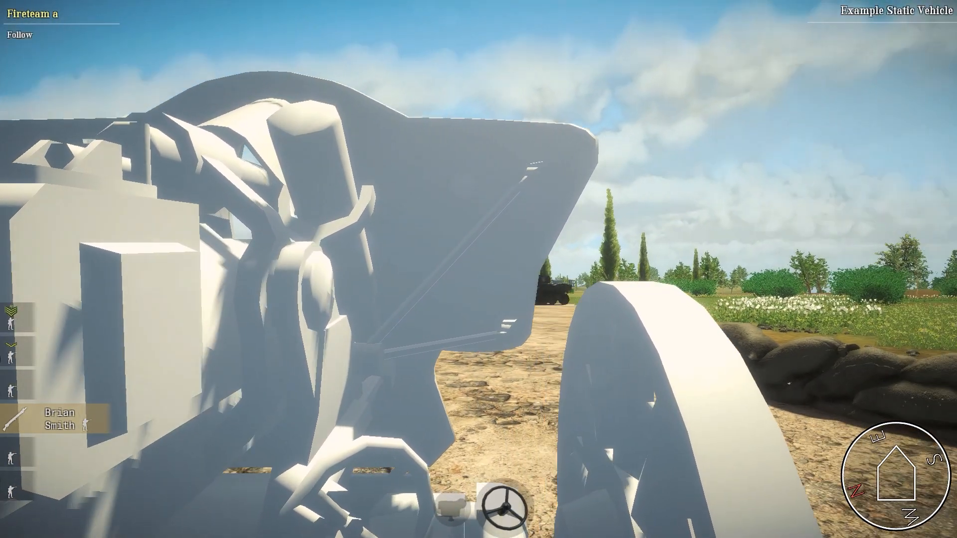
Step: Check the manned gun in third-person view, then get off and examine its model from outside
key("v")
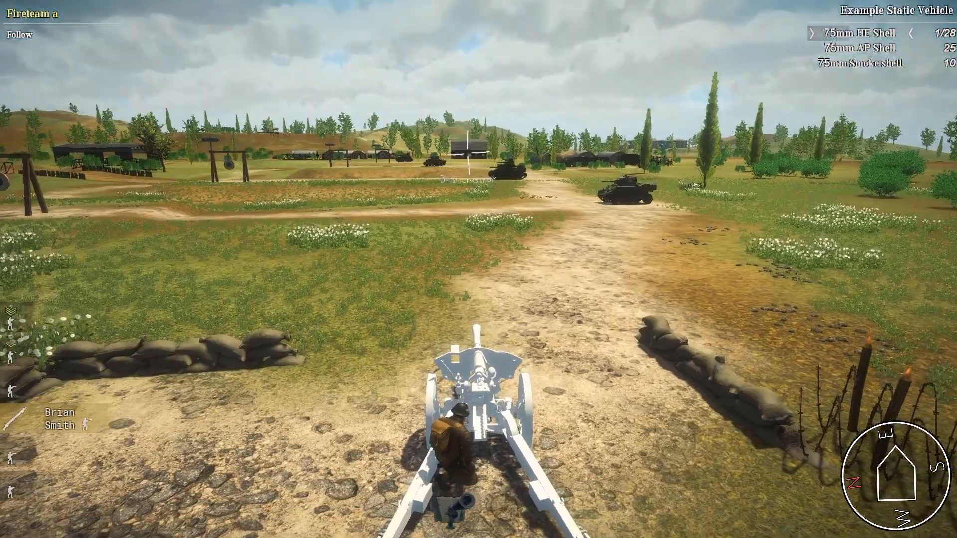
key("e")
key("s")
key("v")
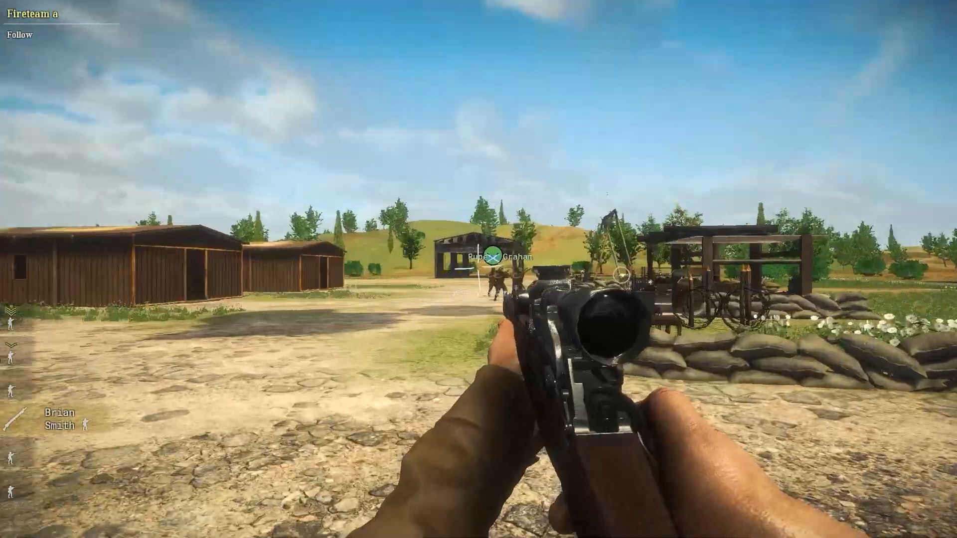
key("s")
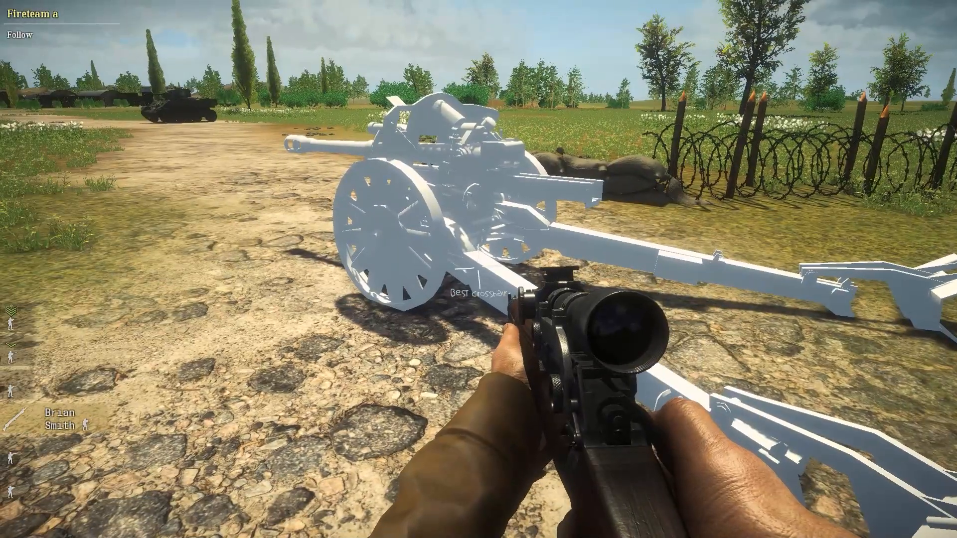